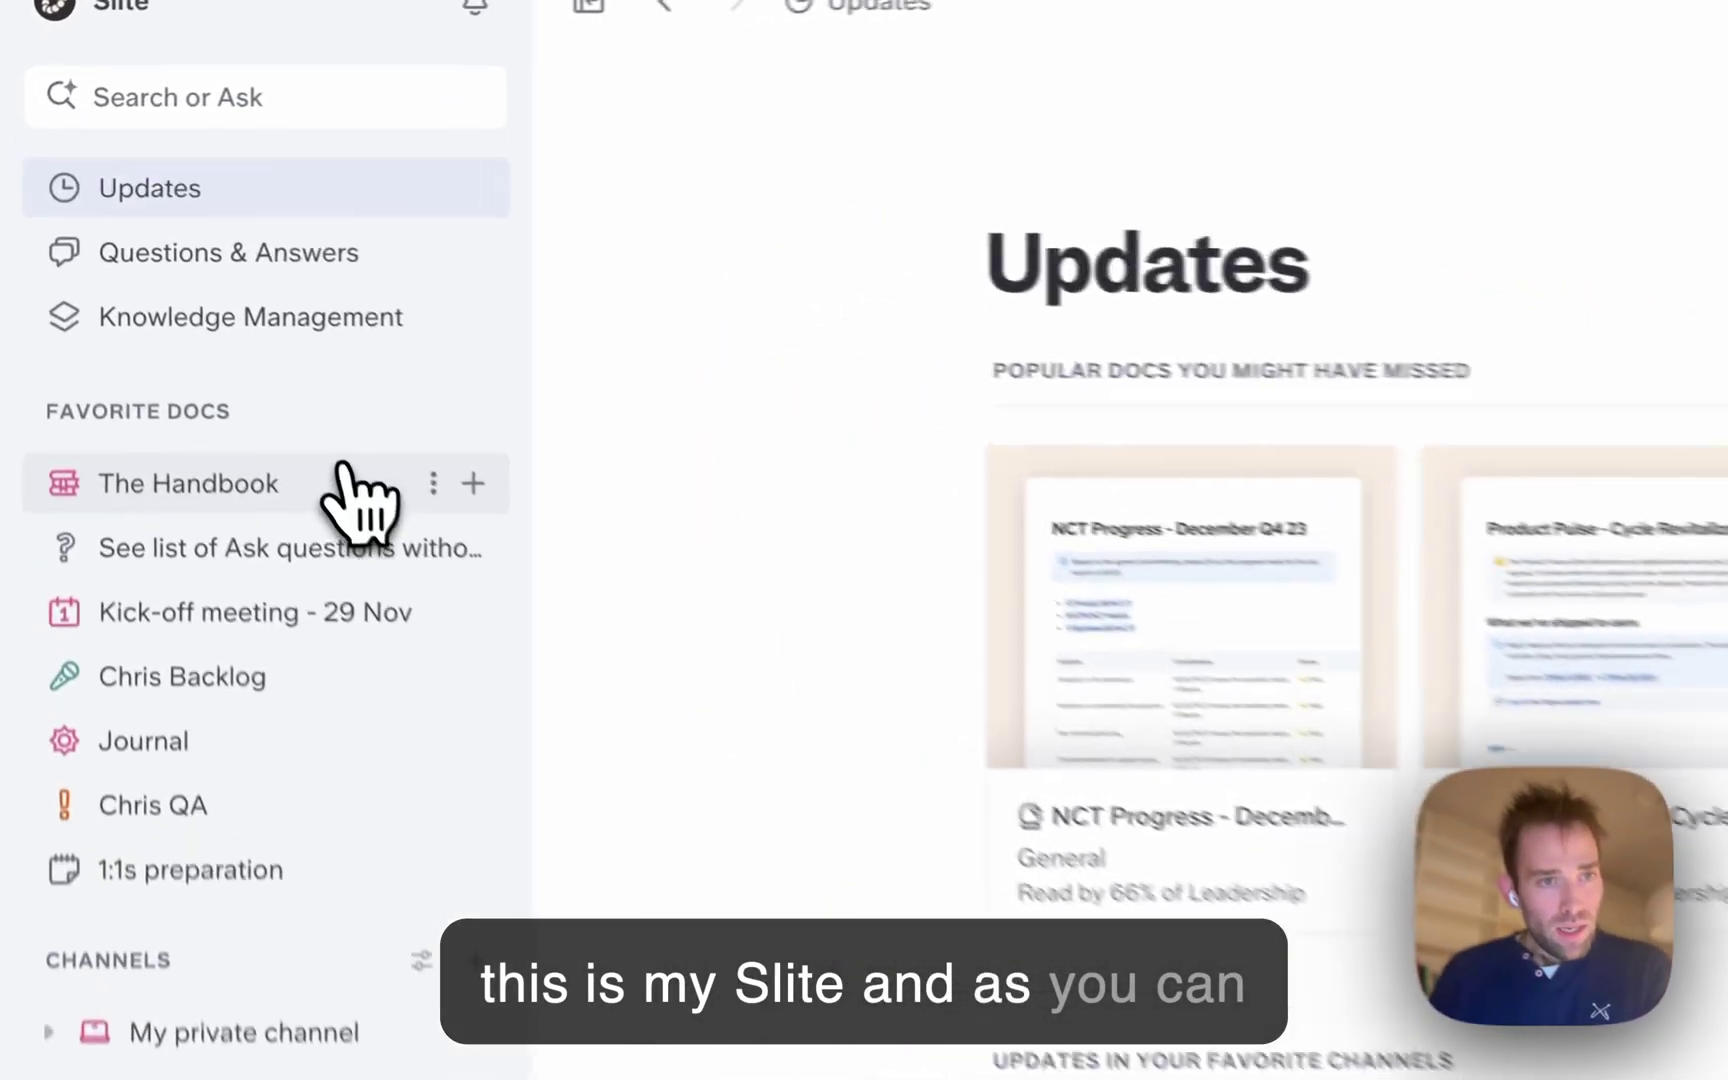
Step: Browse The Handbook, the Remote Handbook, the unanswered Ask questions doc and the Kick-off meeting - 29 Nov notes
click(343, 468)
scroll(650, 880, down, 5)
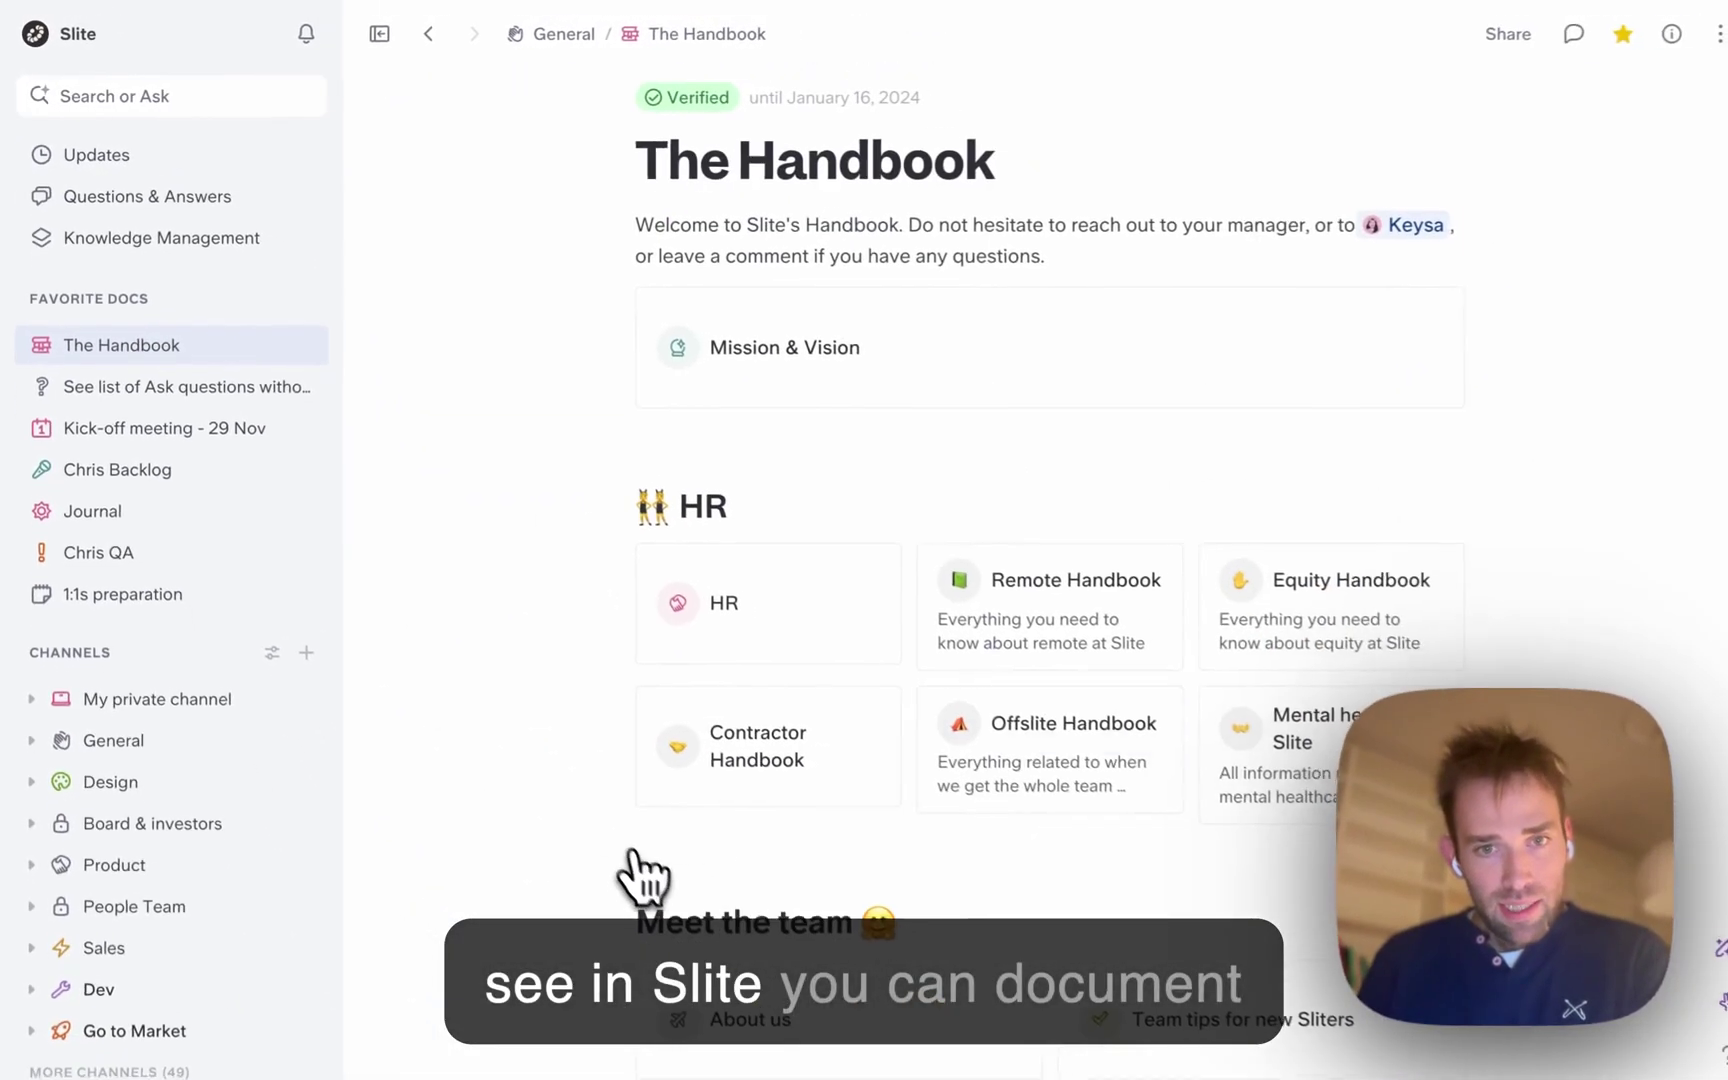
click(1040, 550)
scroll(1014, 560, down, 6)
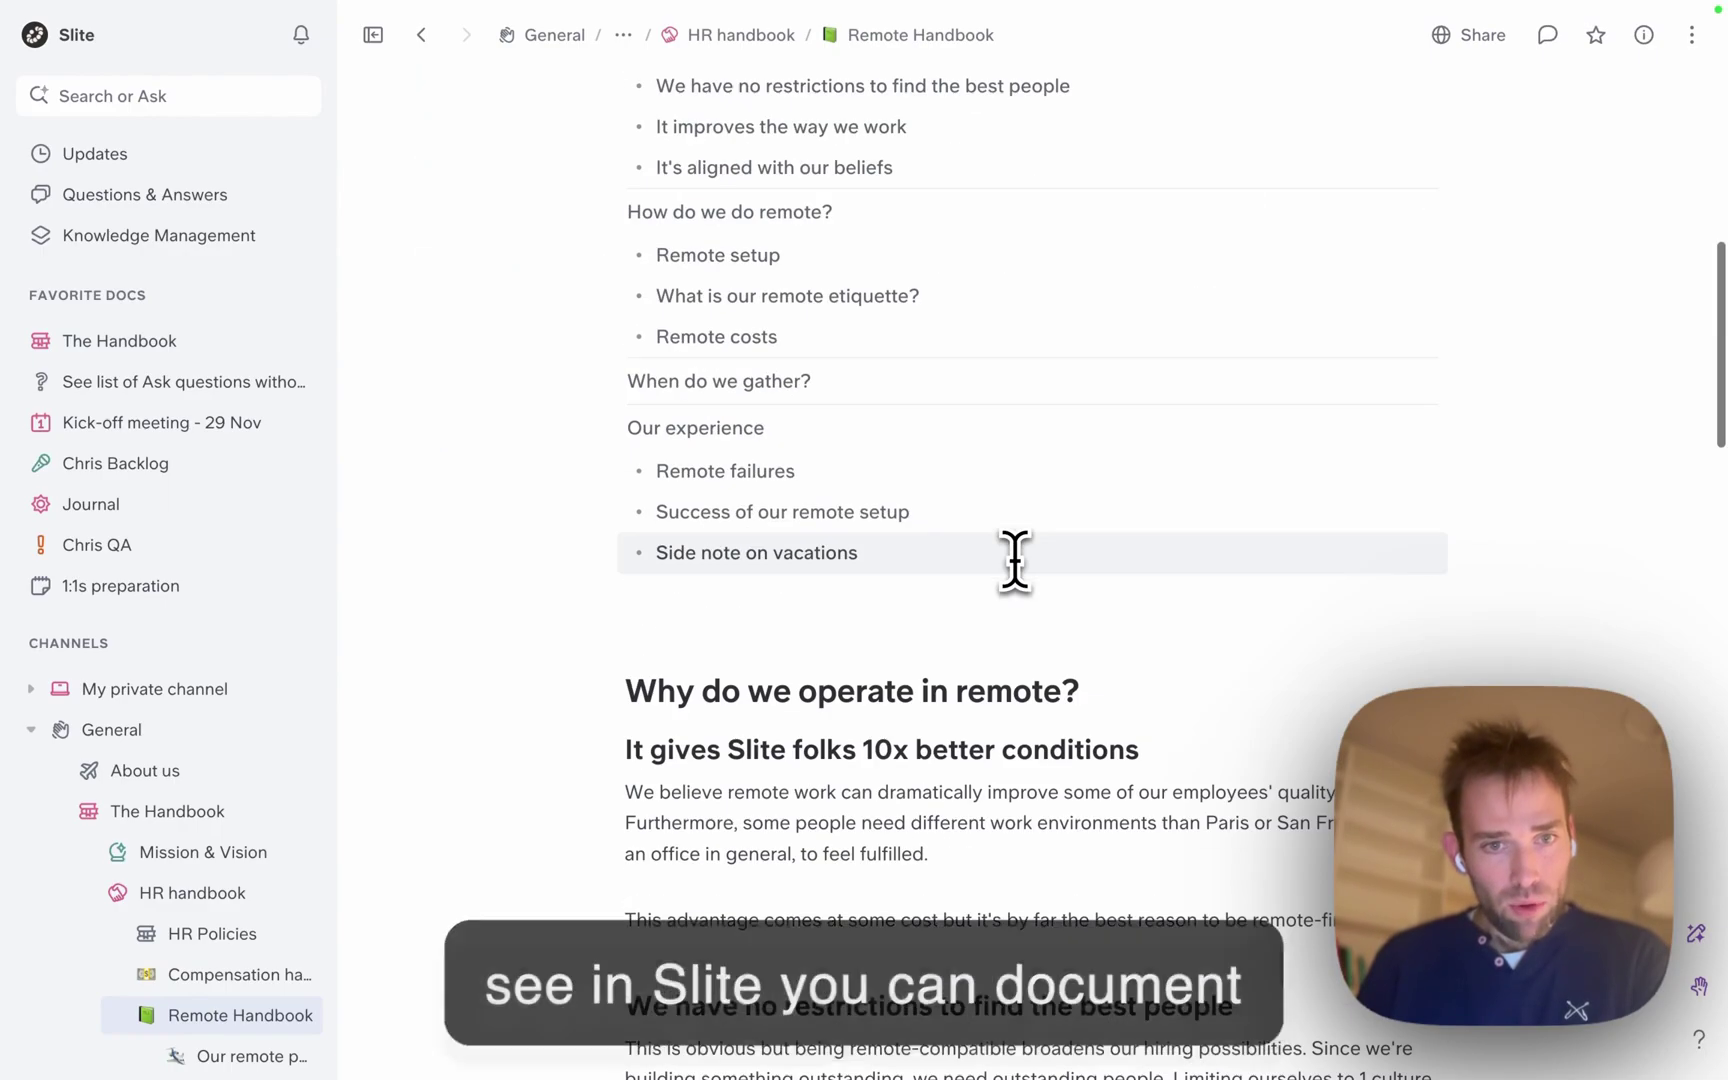
click(170, 385)
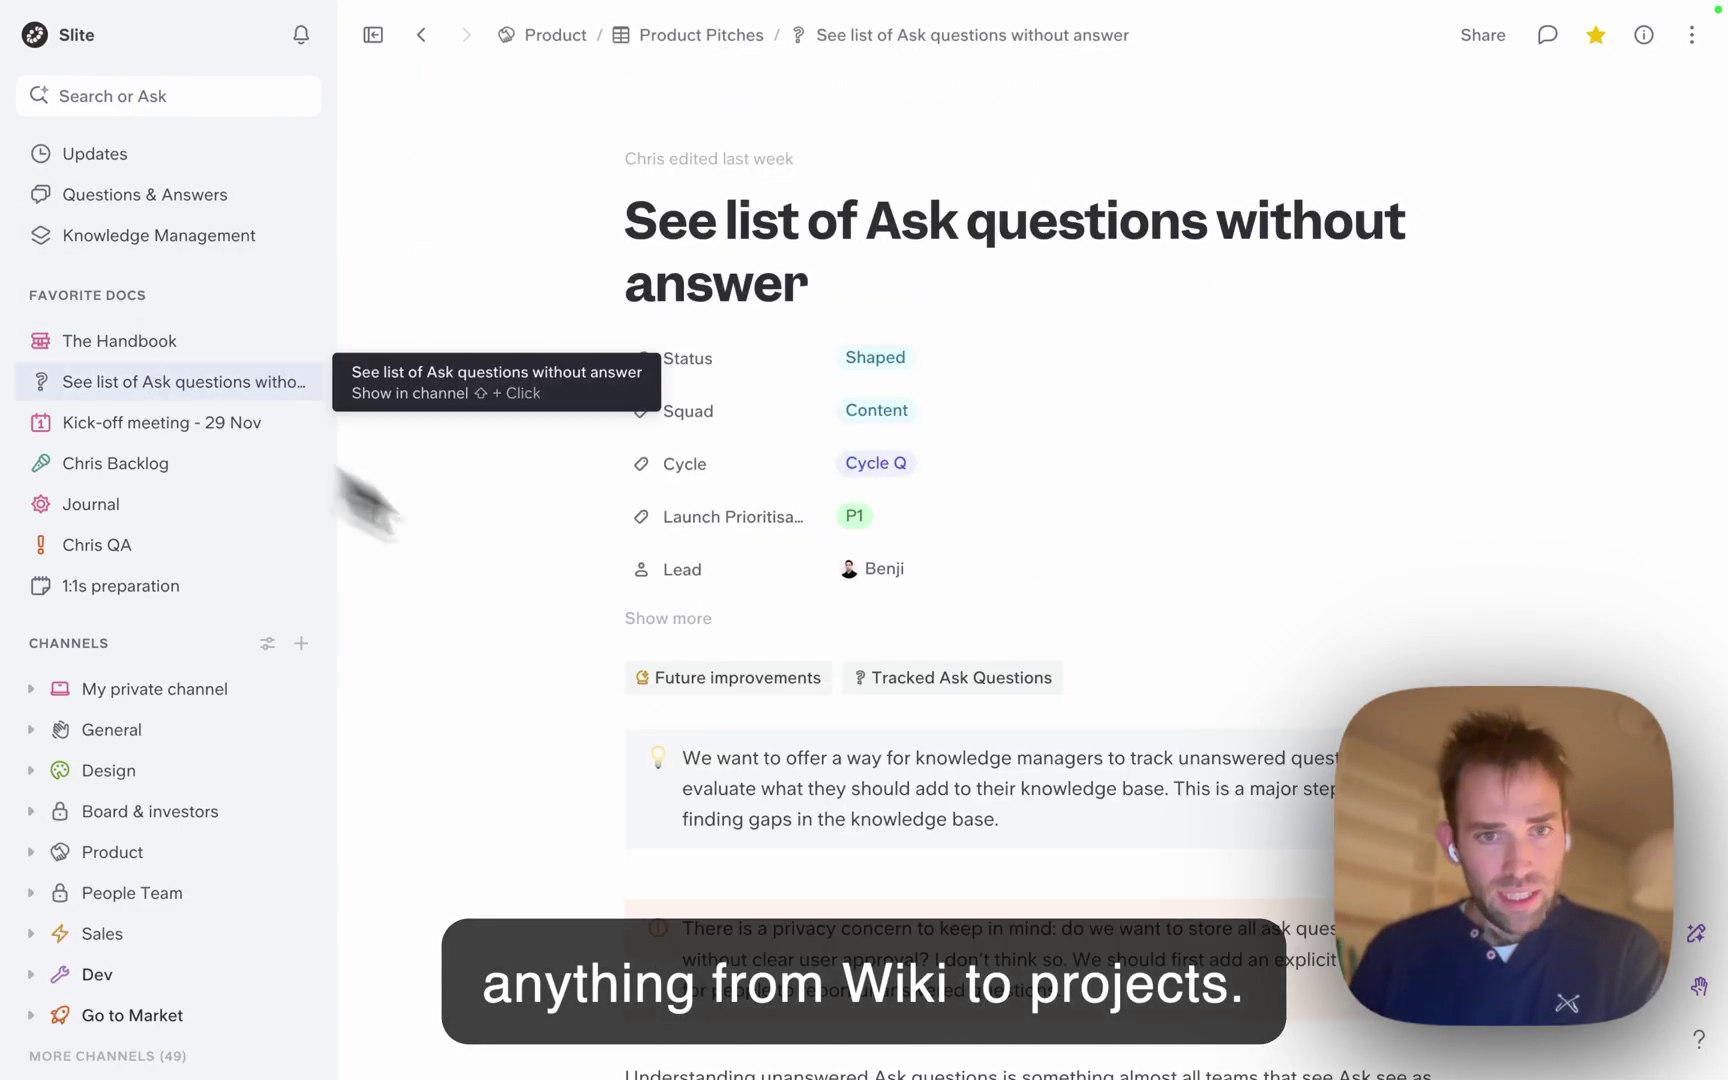
scroll(734, 680, down, 10)
scroll(734, 680, up, 10)
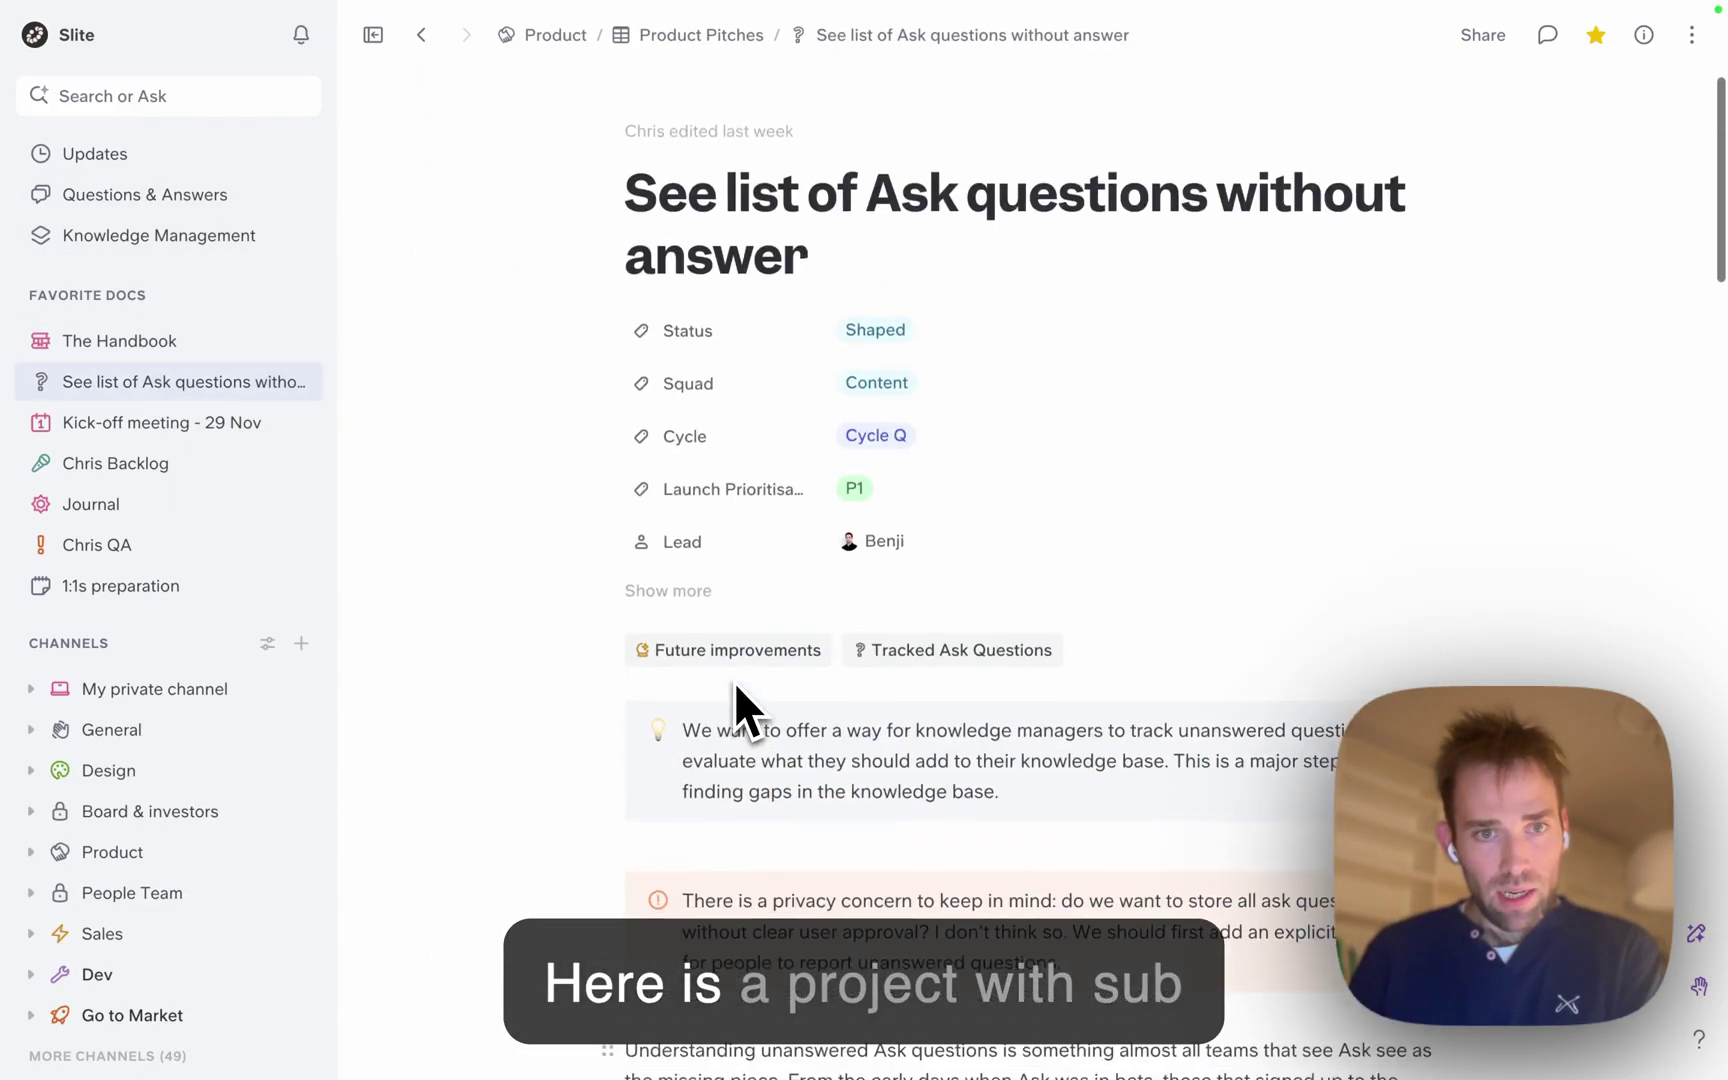
click(155, 427)
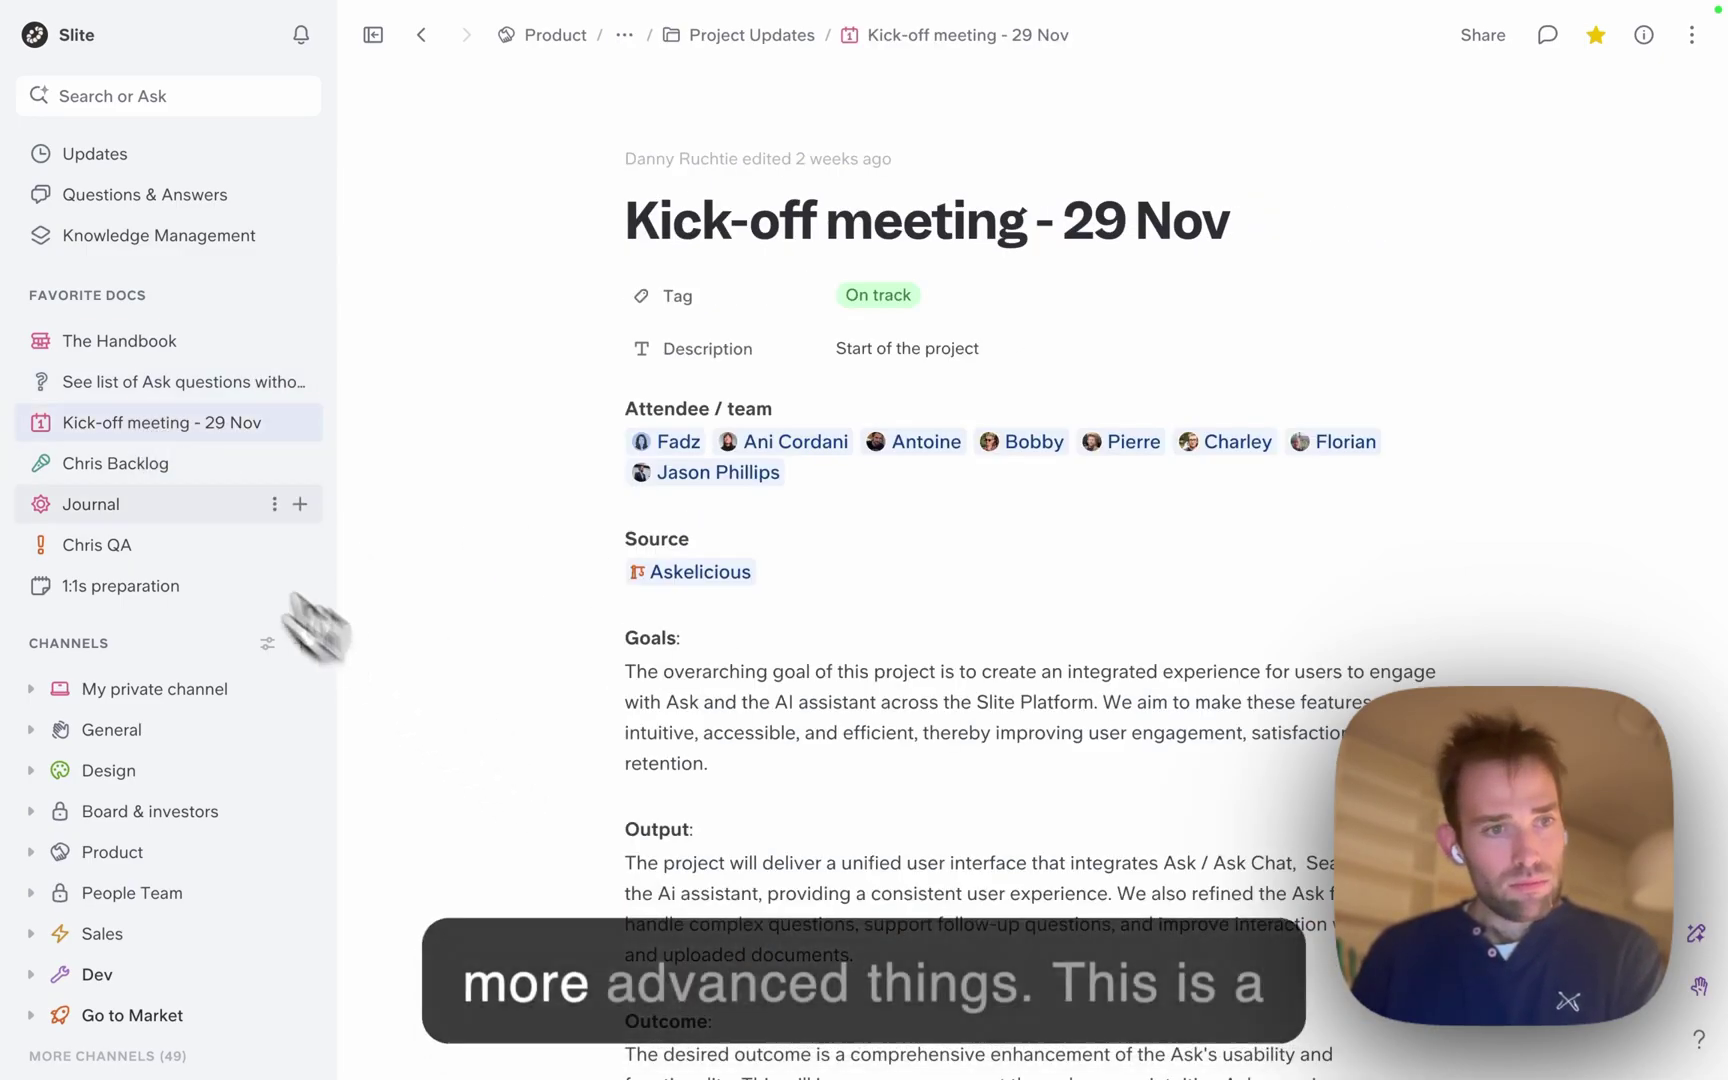
Step: Open the Chris Backlog collection and preview the first drafts, including Do's and Dont's of documents
click(162, 480)
scroll(424, 648, down, 3)
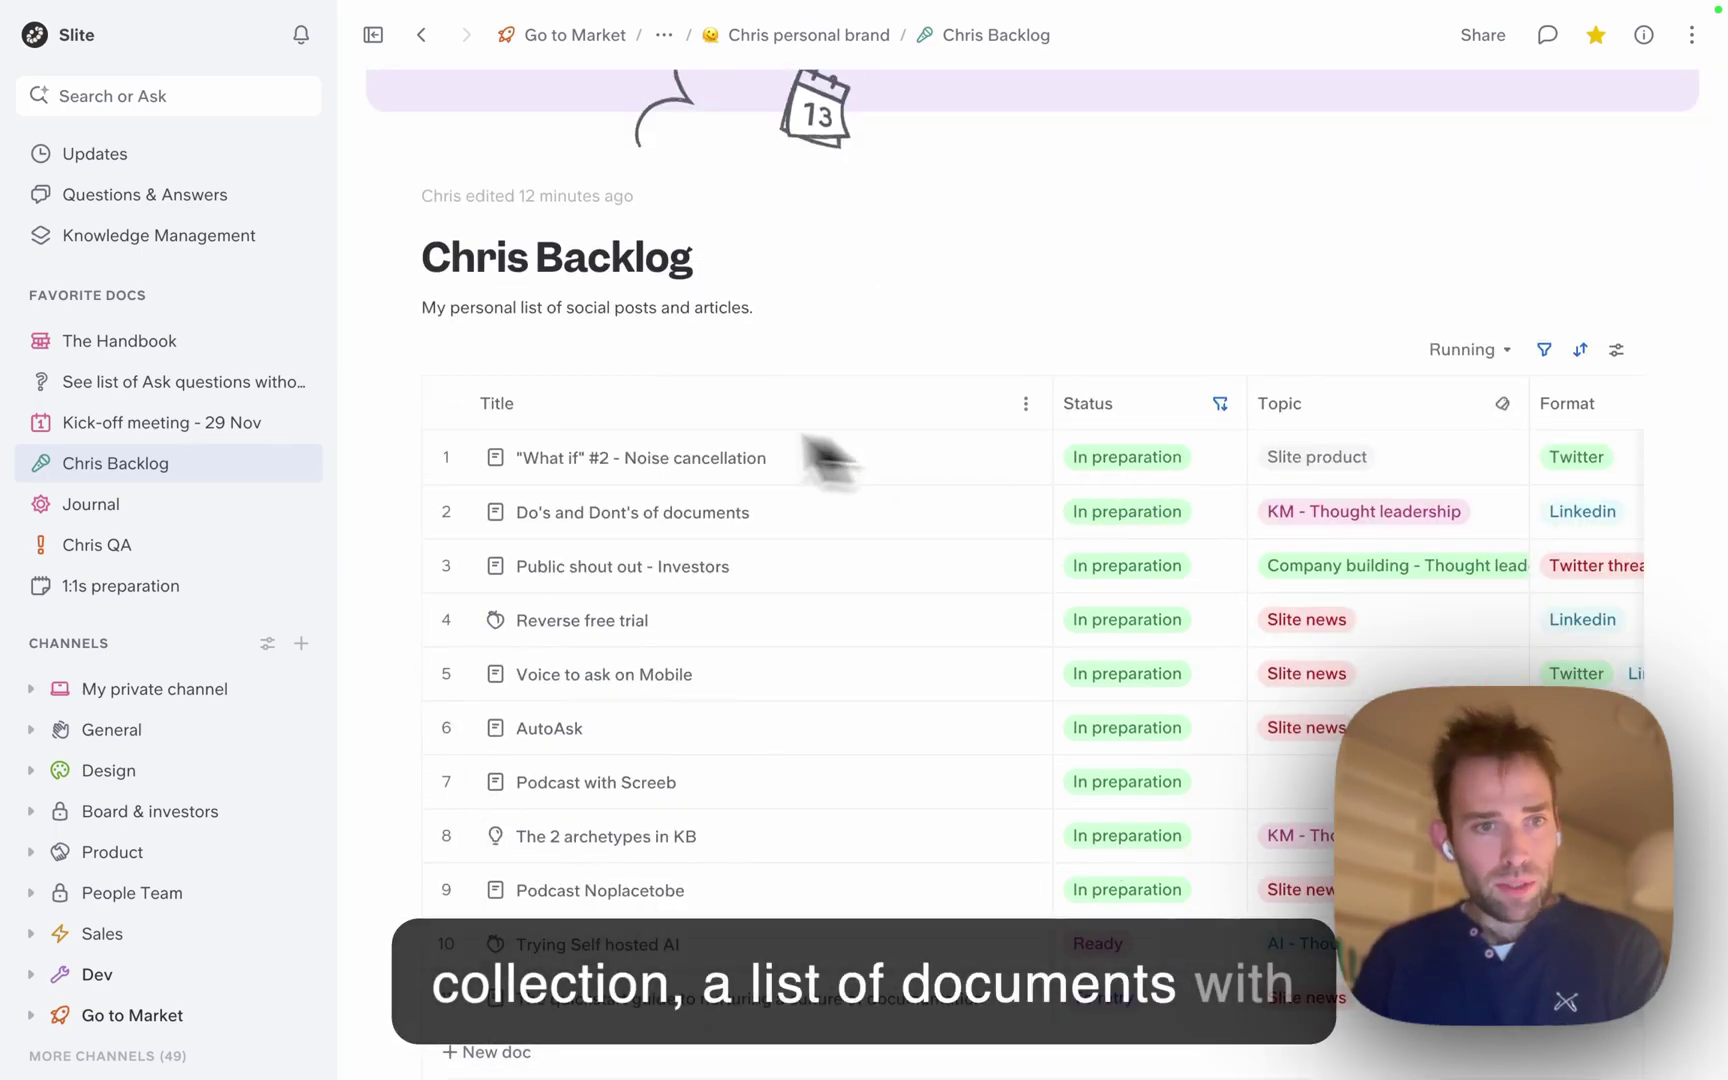
click(610, 462)
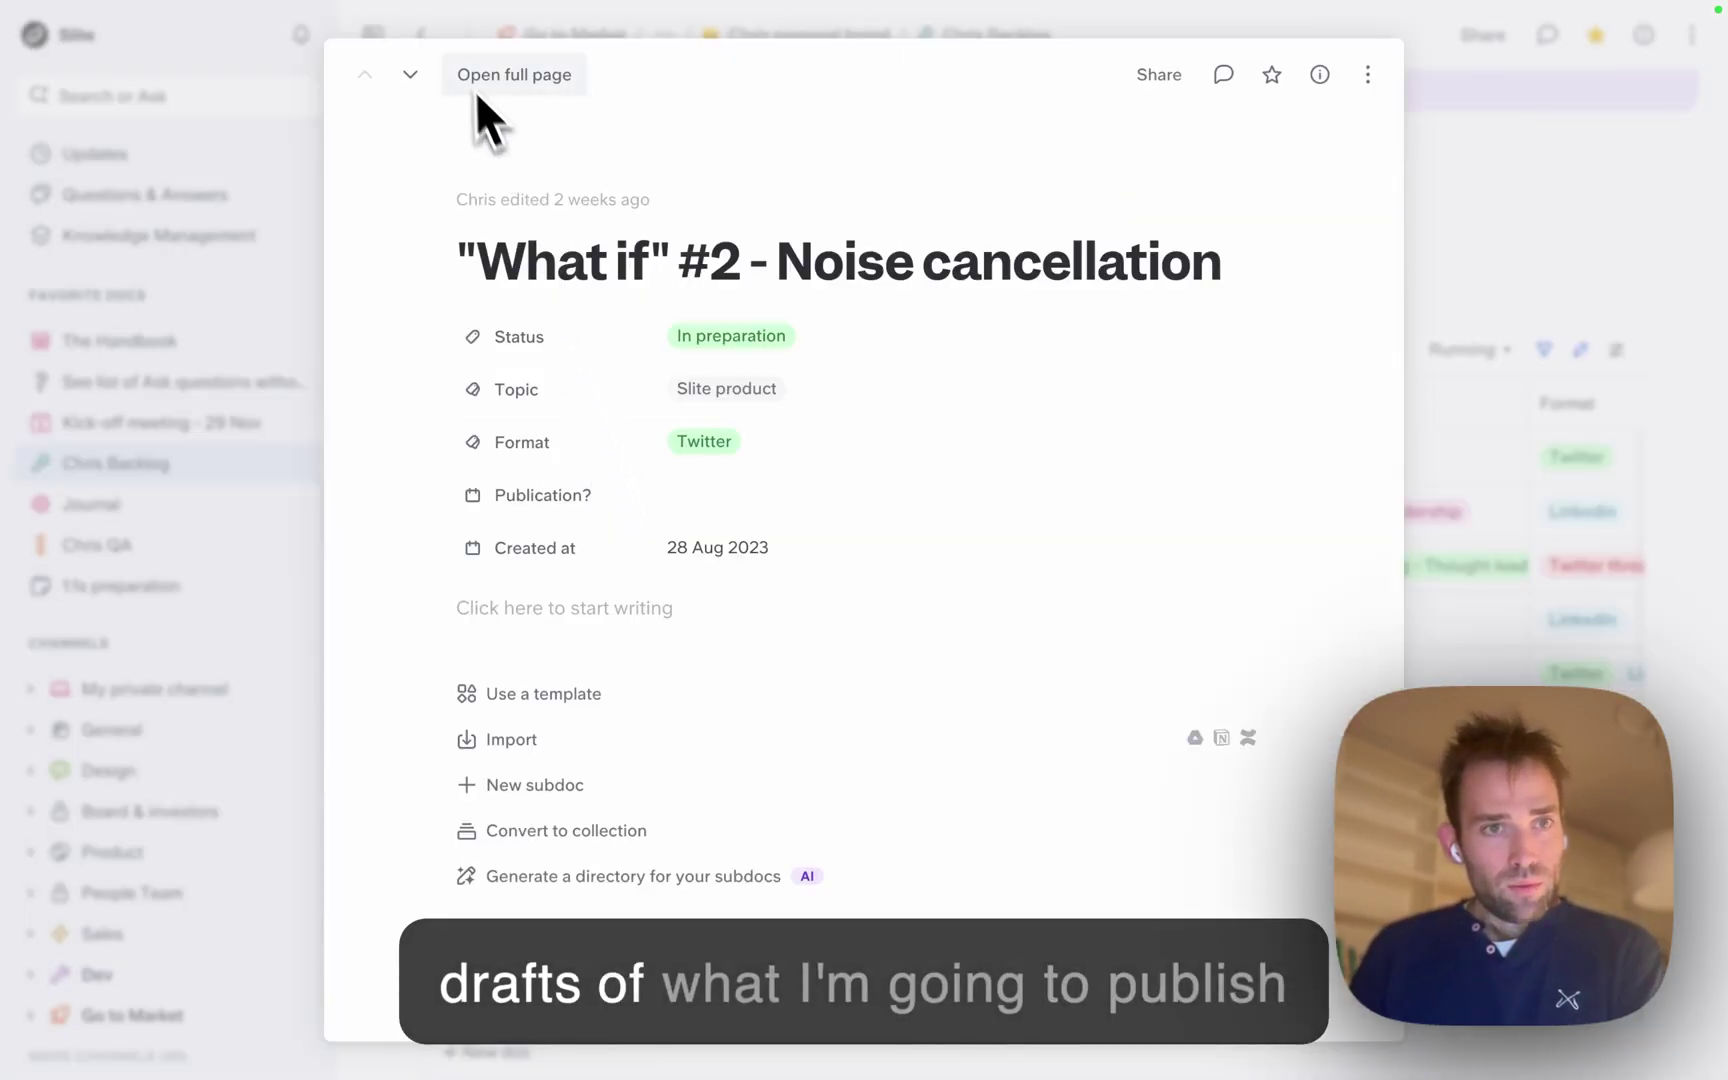
click(424, 68)
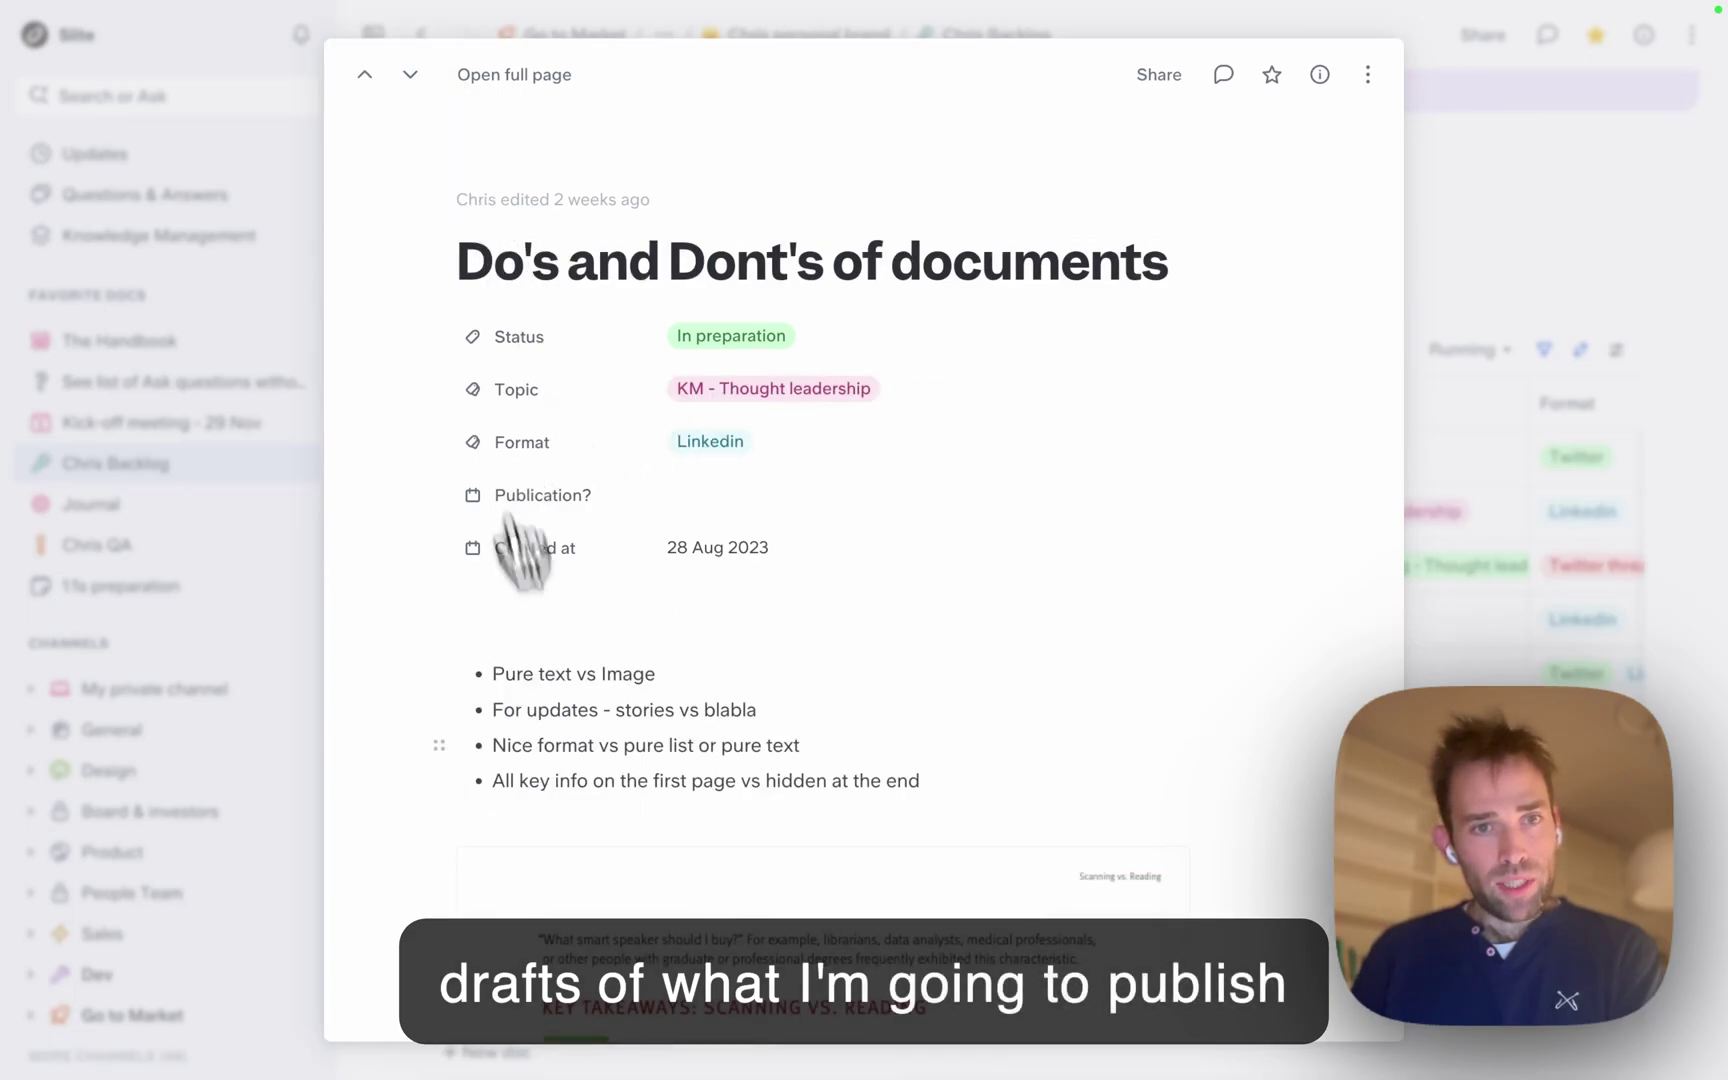
click(1561, 440)
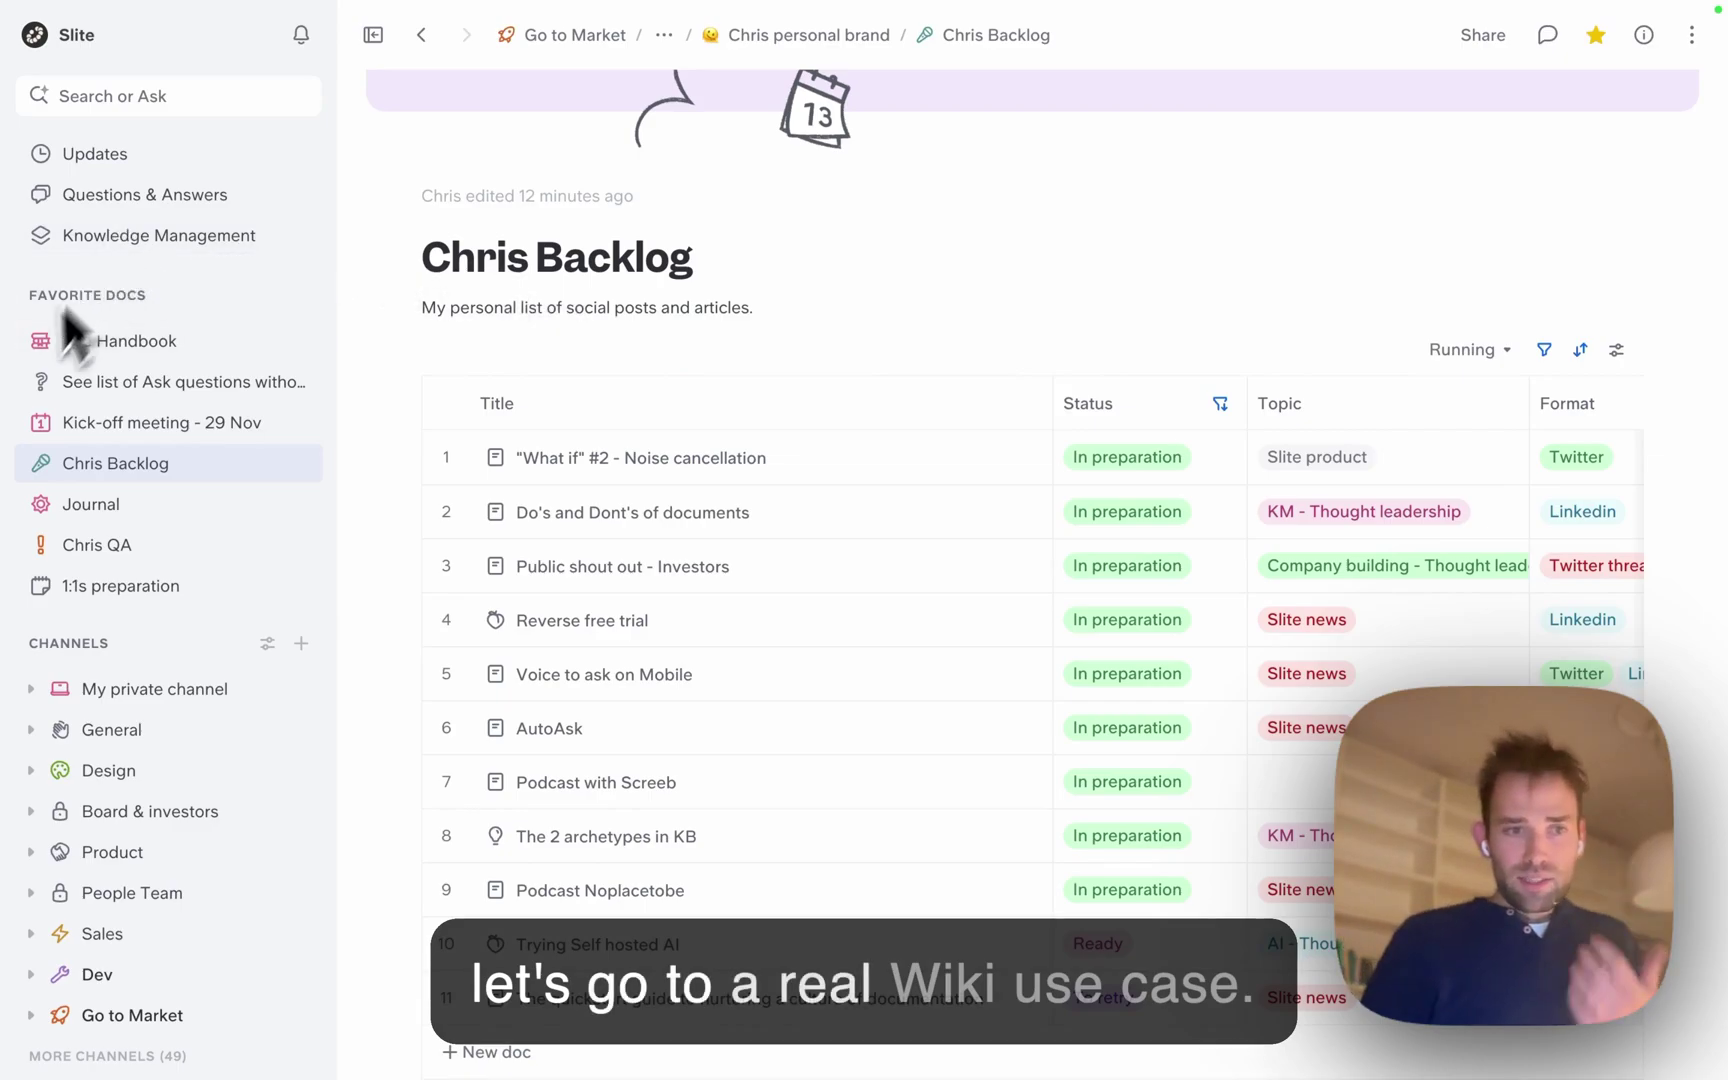
Step: Open the Slite writing style guide in My private channel and read Chapter 1: Title and nomenclature
click(172, 700)
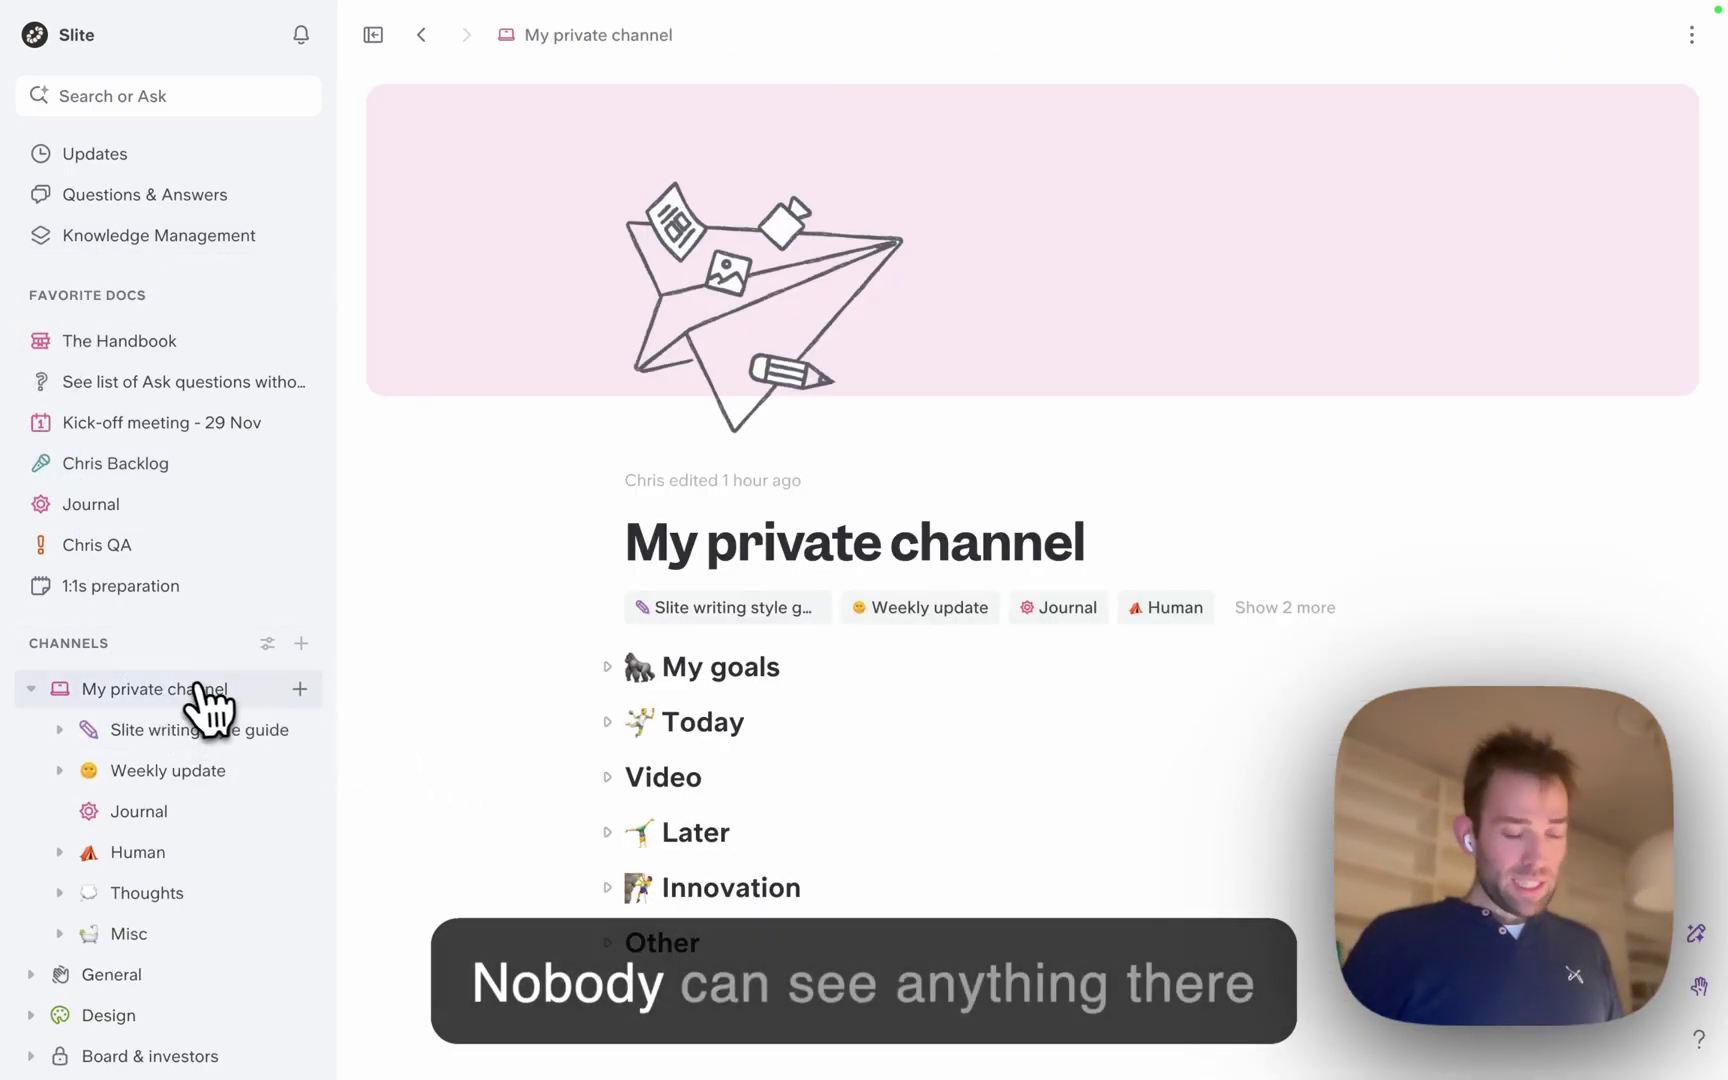
click(135, 740)
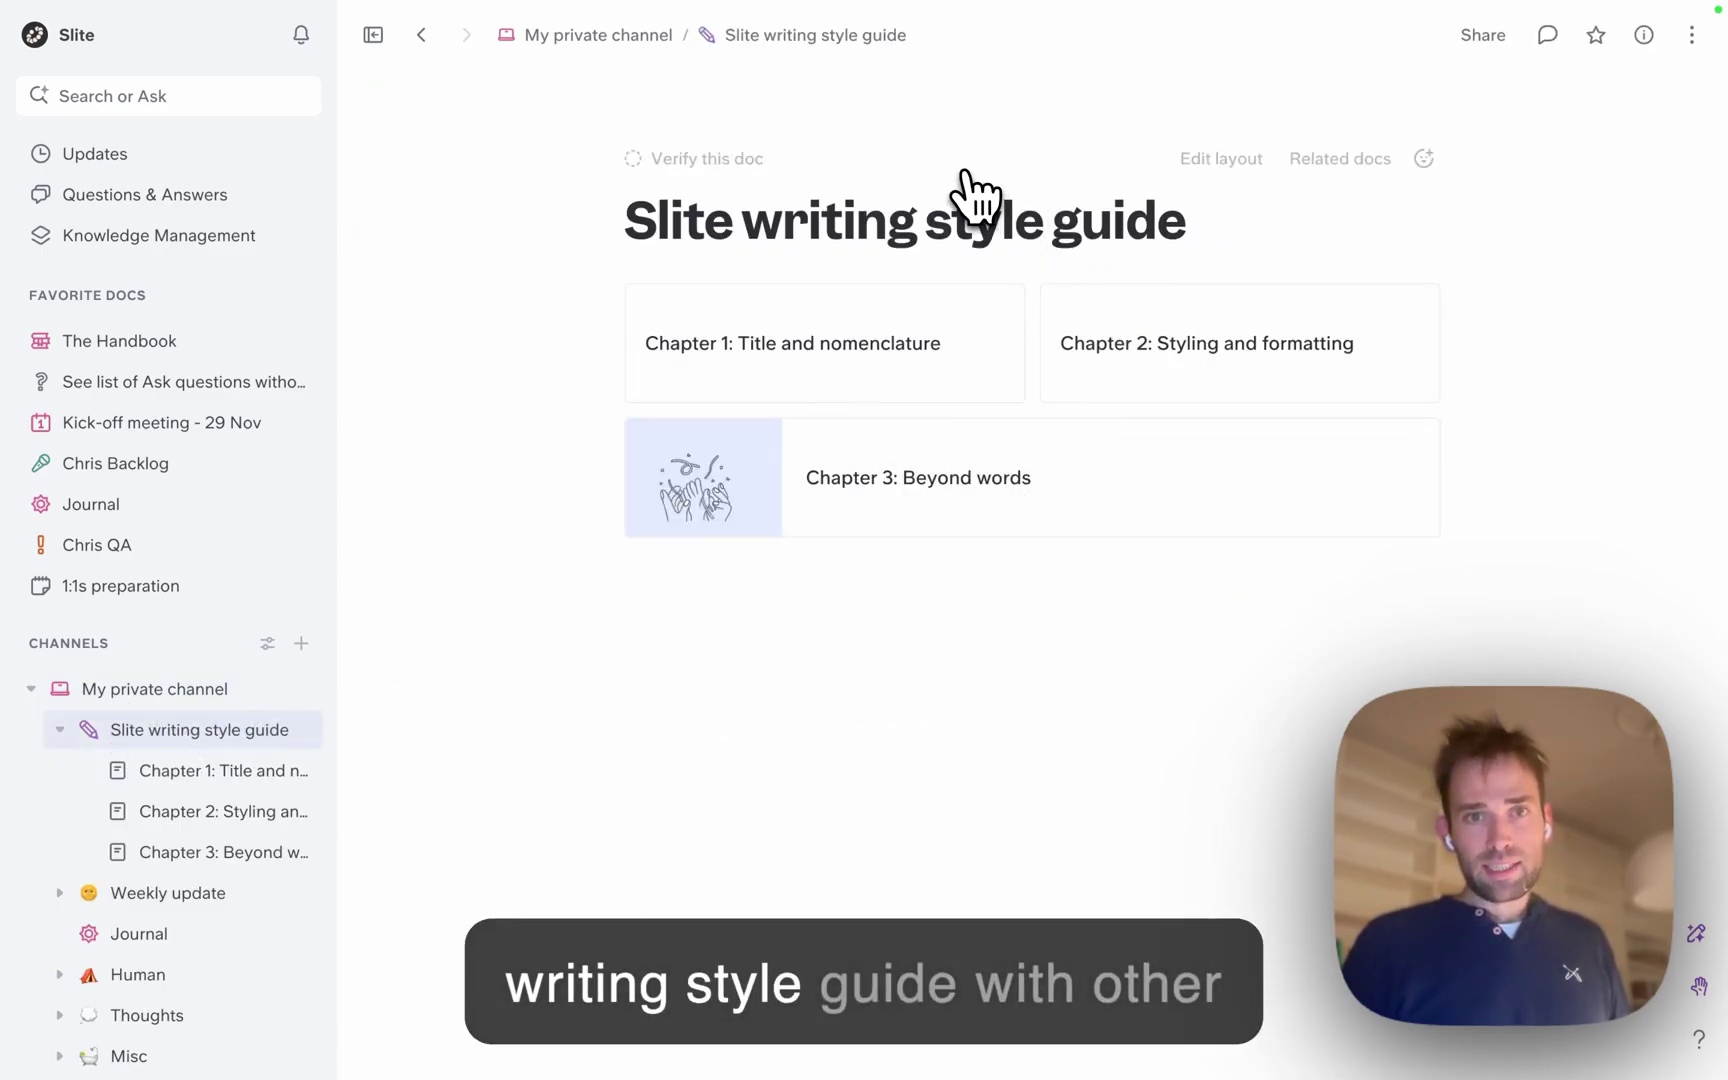
click(845, 373)
scroll(832, 598, down, 5)
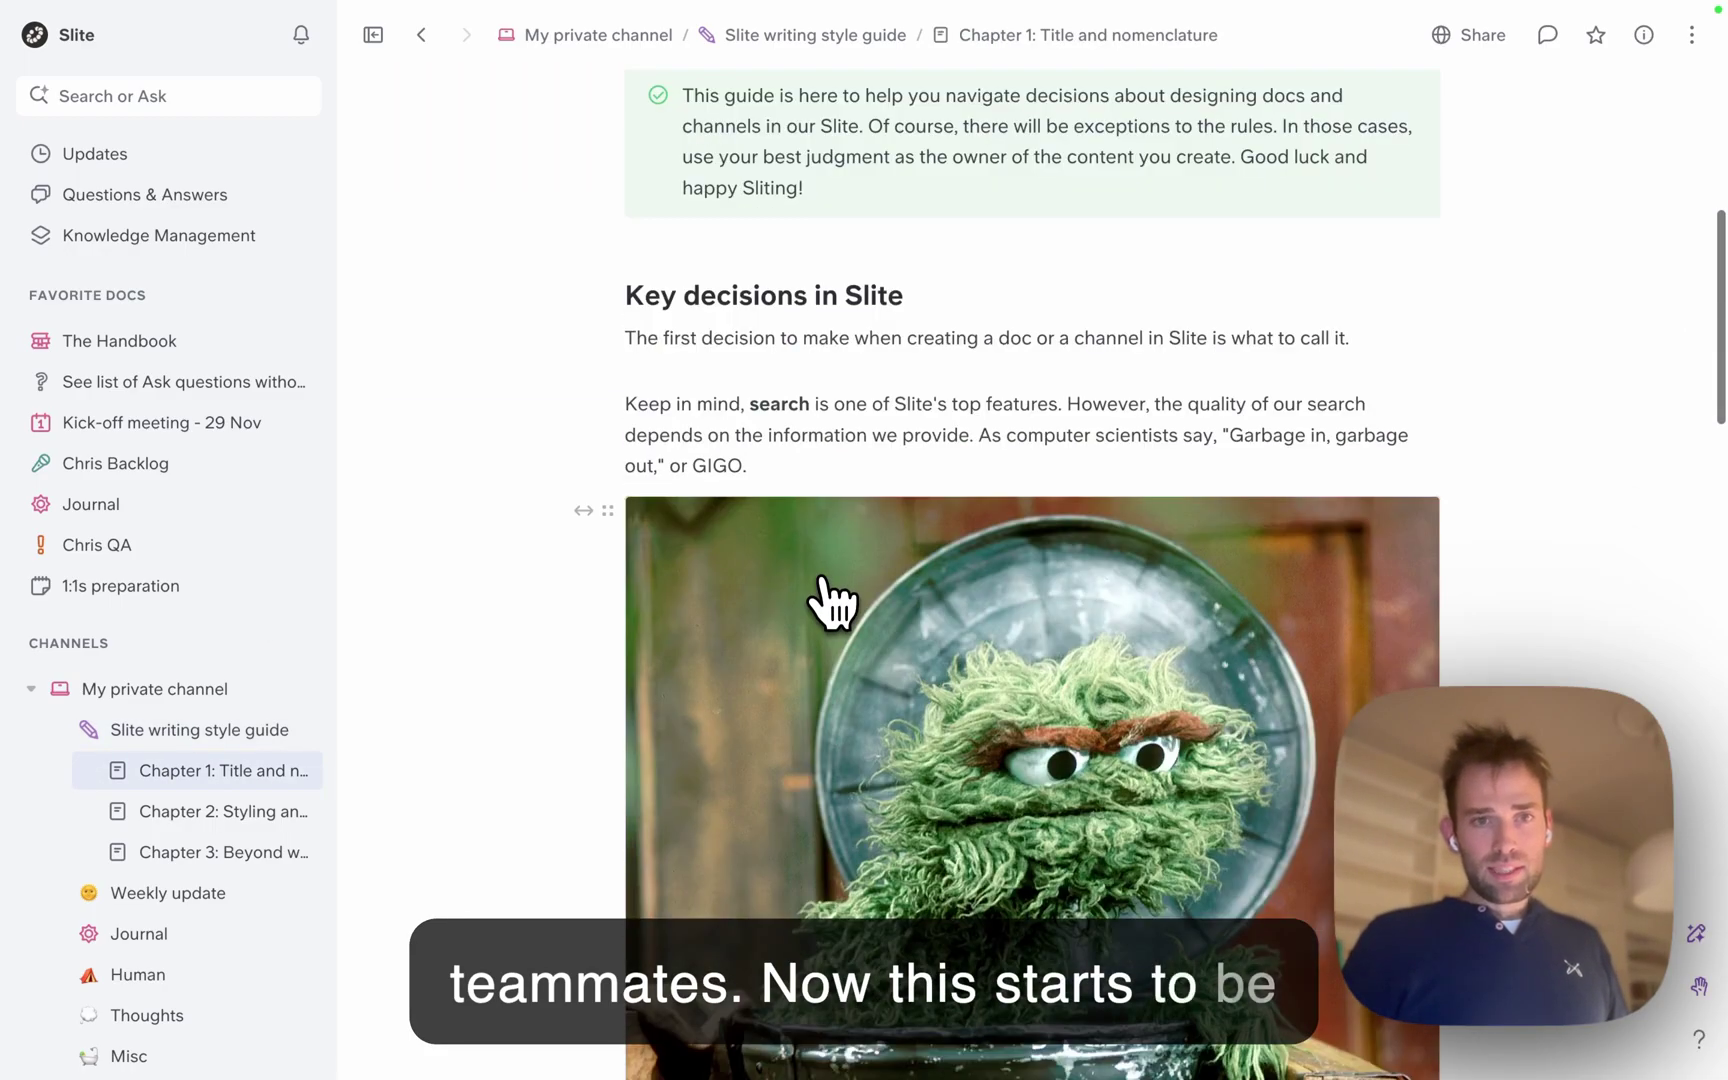
scroll(832, 598, down, 15)
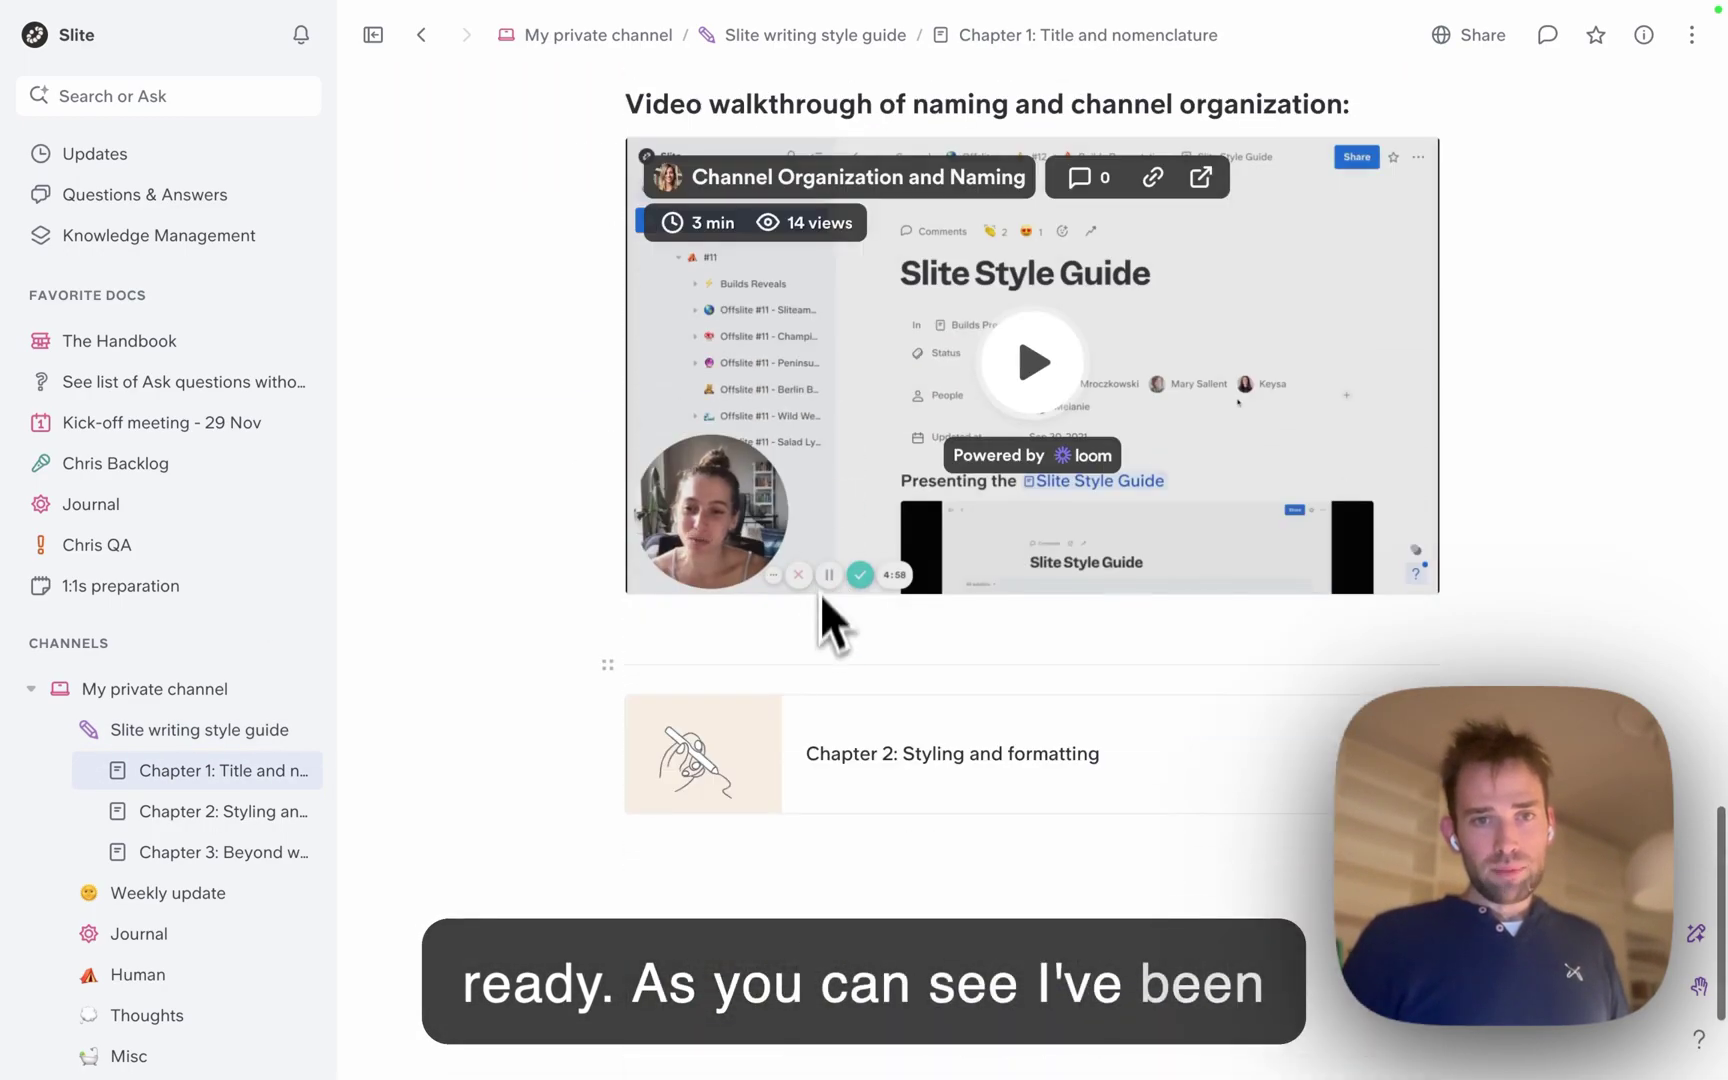
Step: Read through Chapter 2: Styling and formatting and open Chapter 3: Beyond words
click(822, 756)
scroll(832, 760, down, 6)
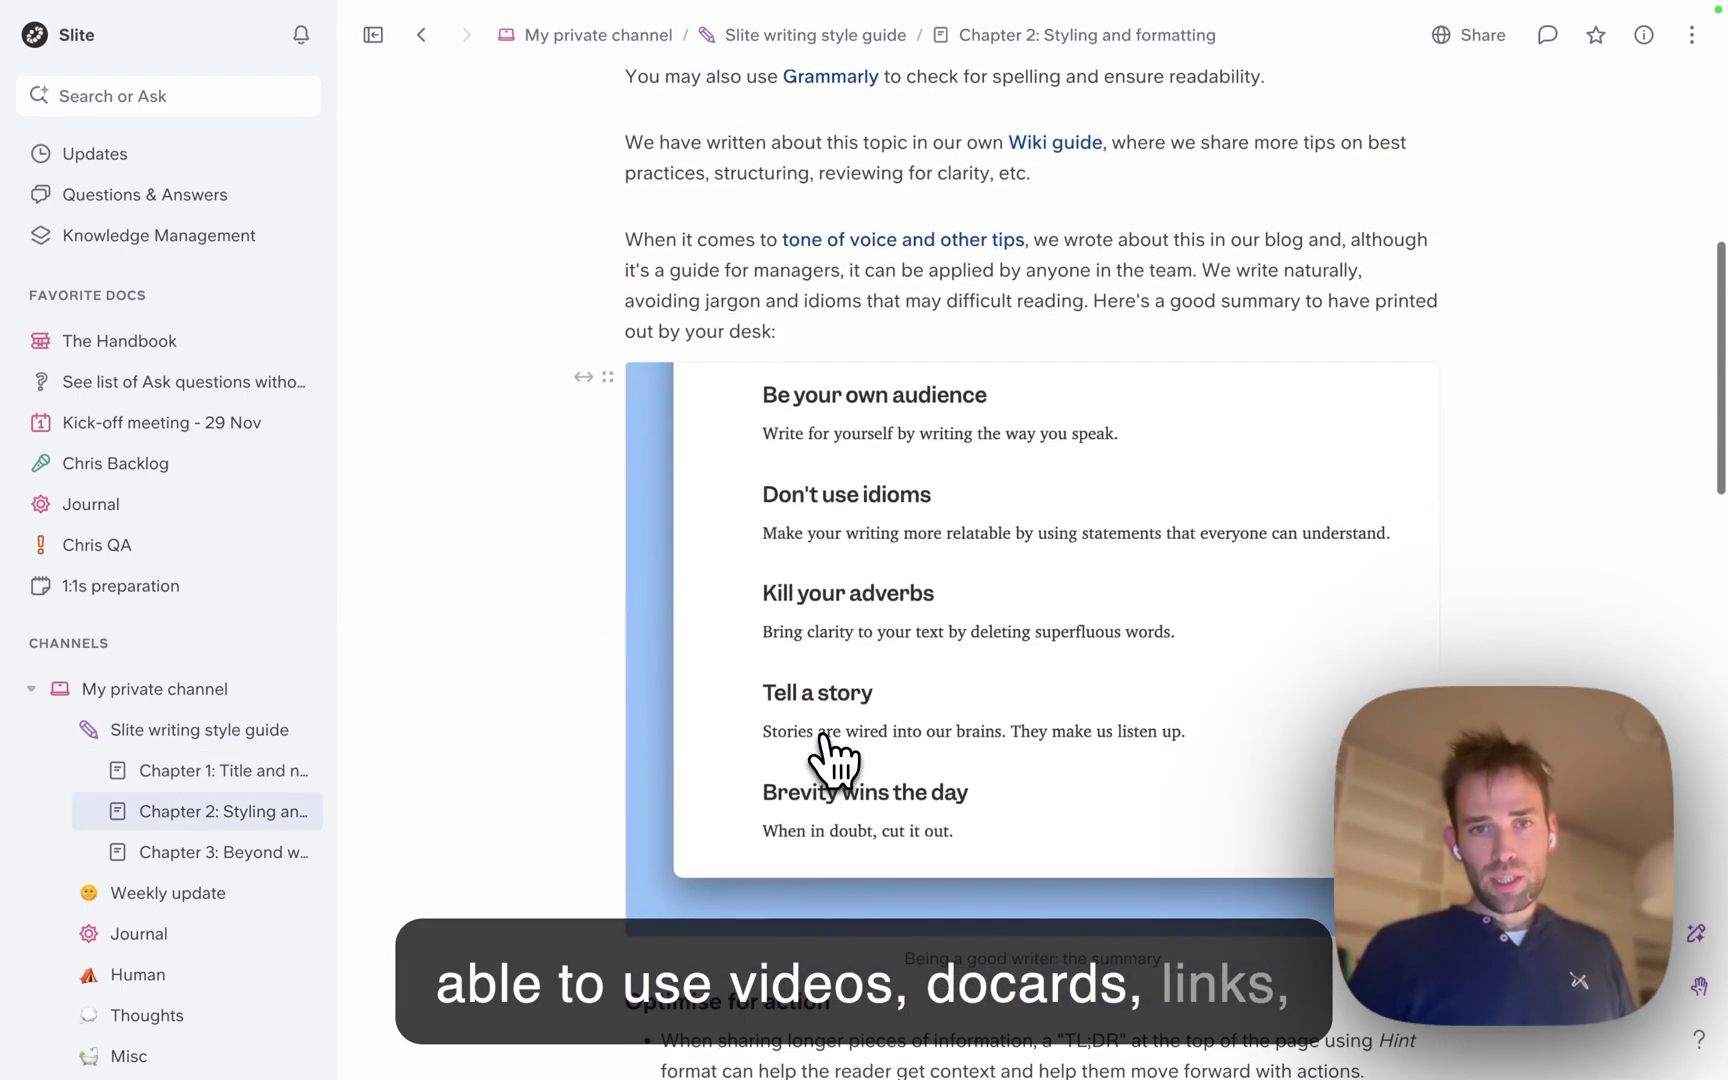
scroll(933, 446, down, 12)
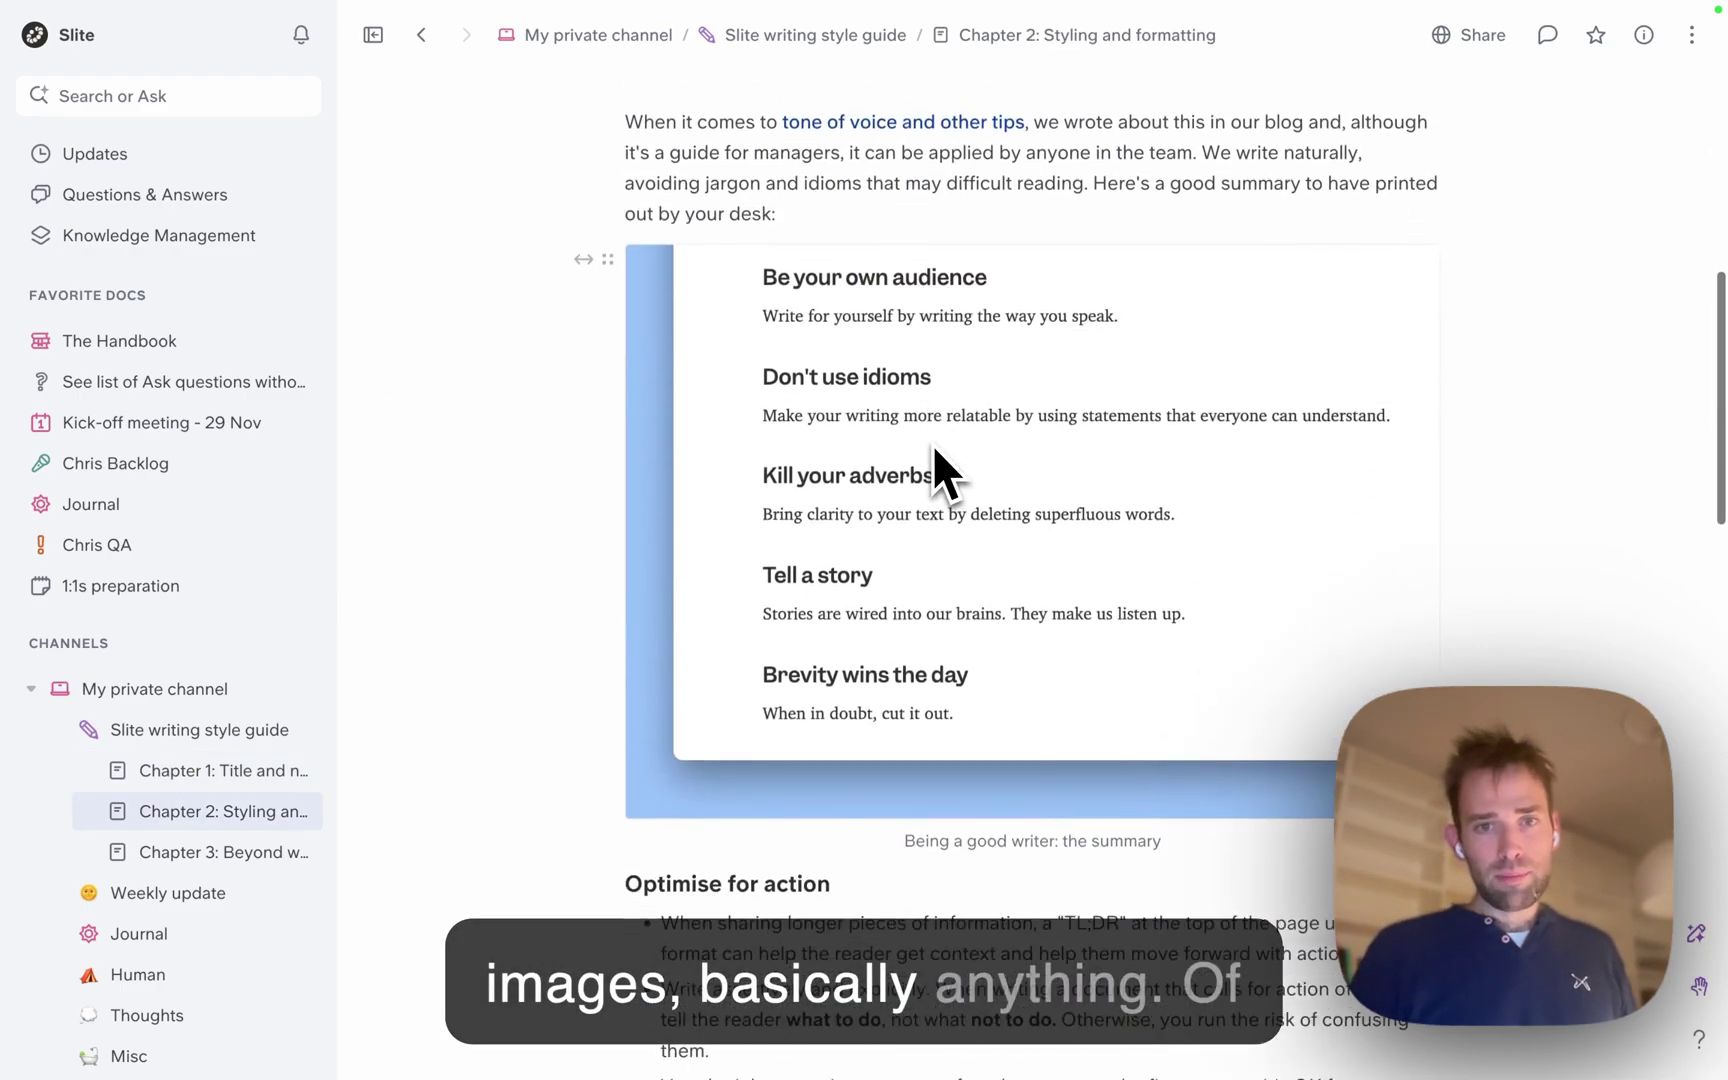
scroll(932, 444, down, 4)
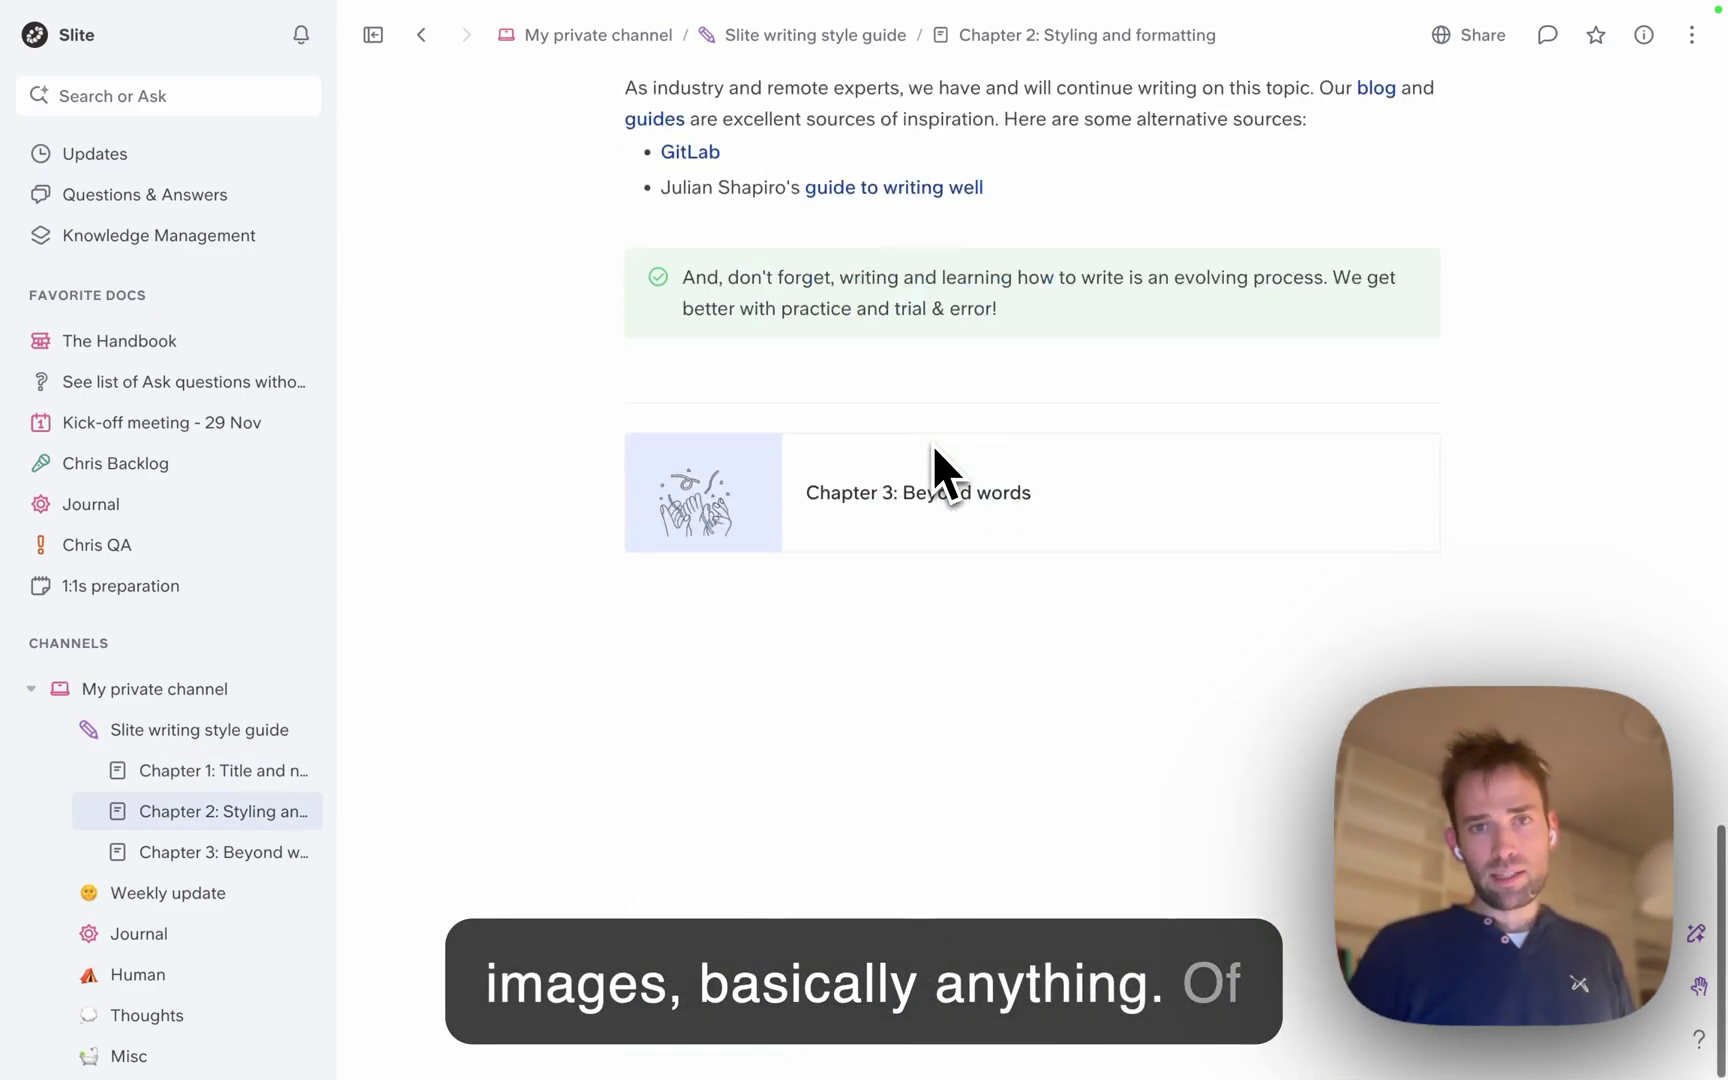
click(945, 528)
scroll(955, 790, down, 15)
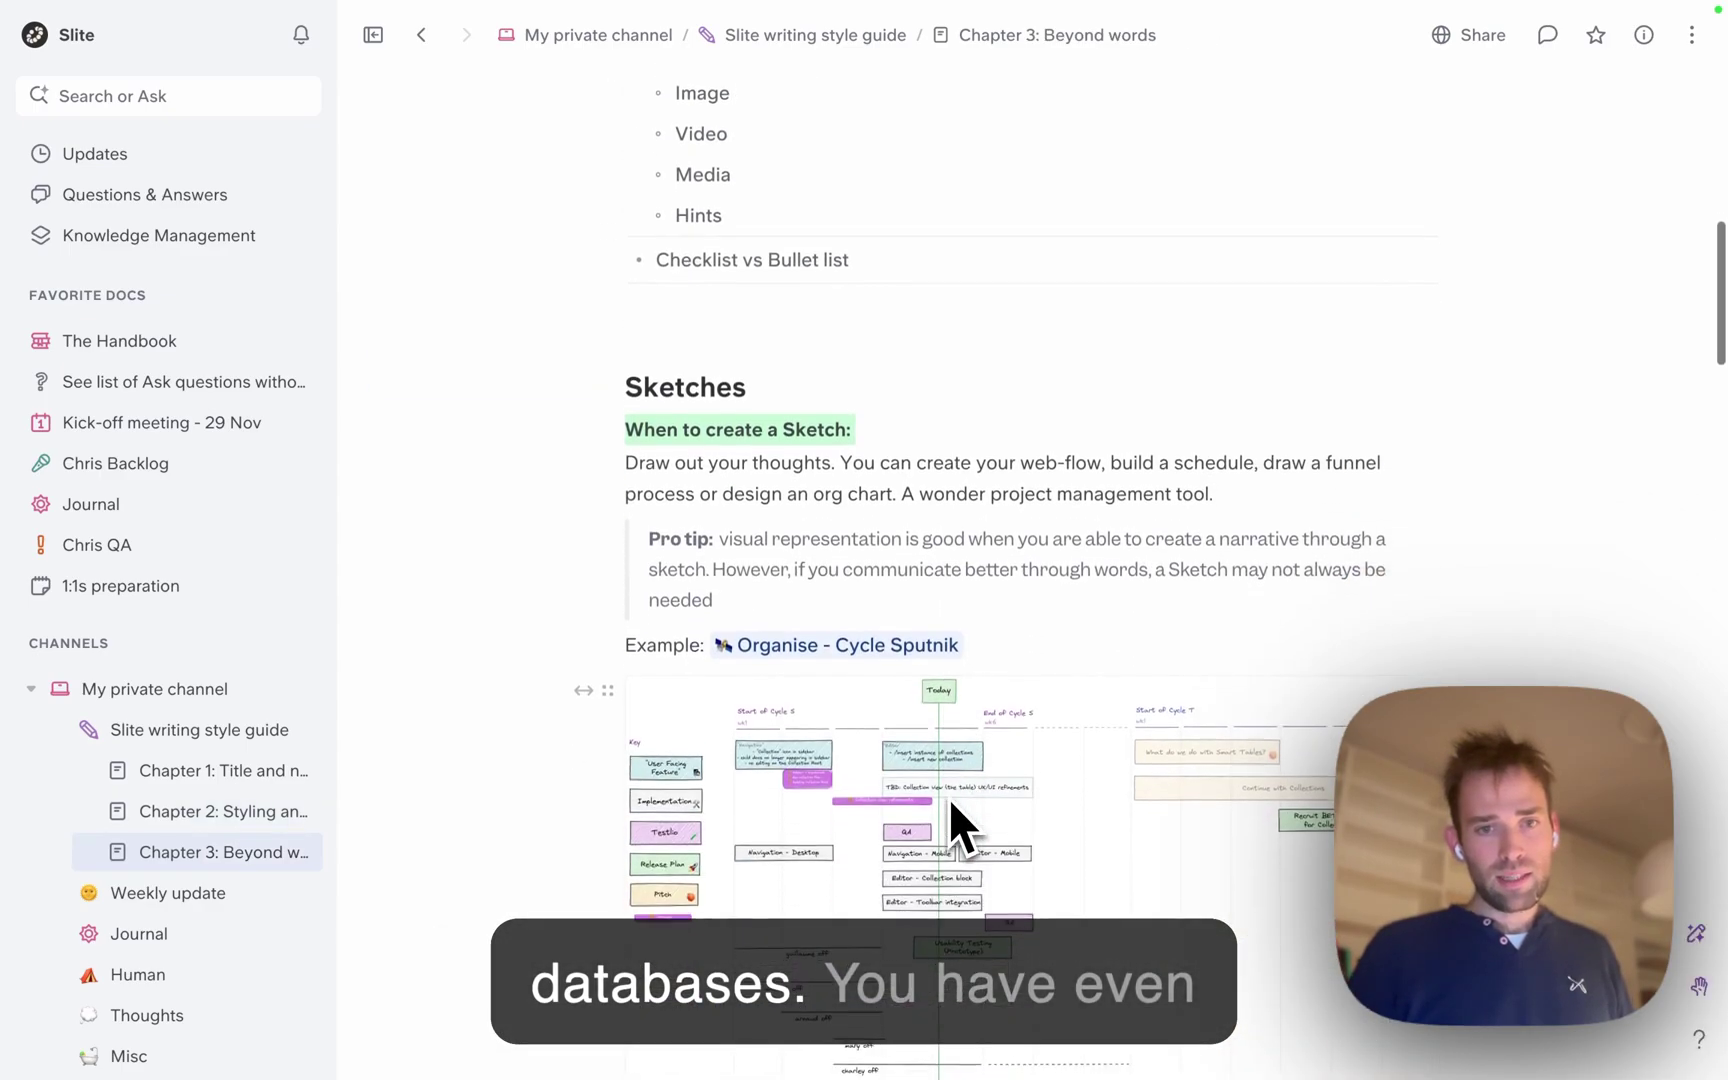
scroll(925, 770, down, 1)
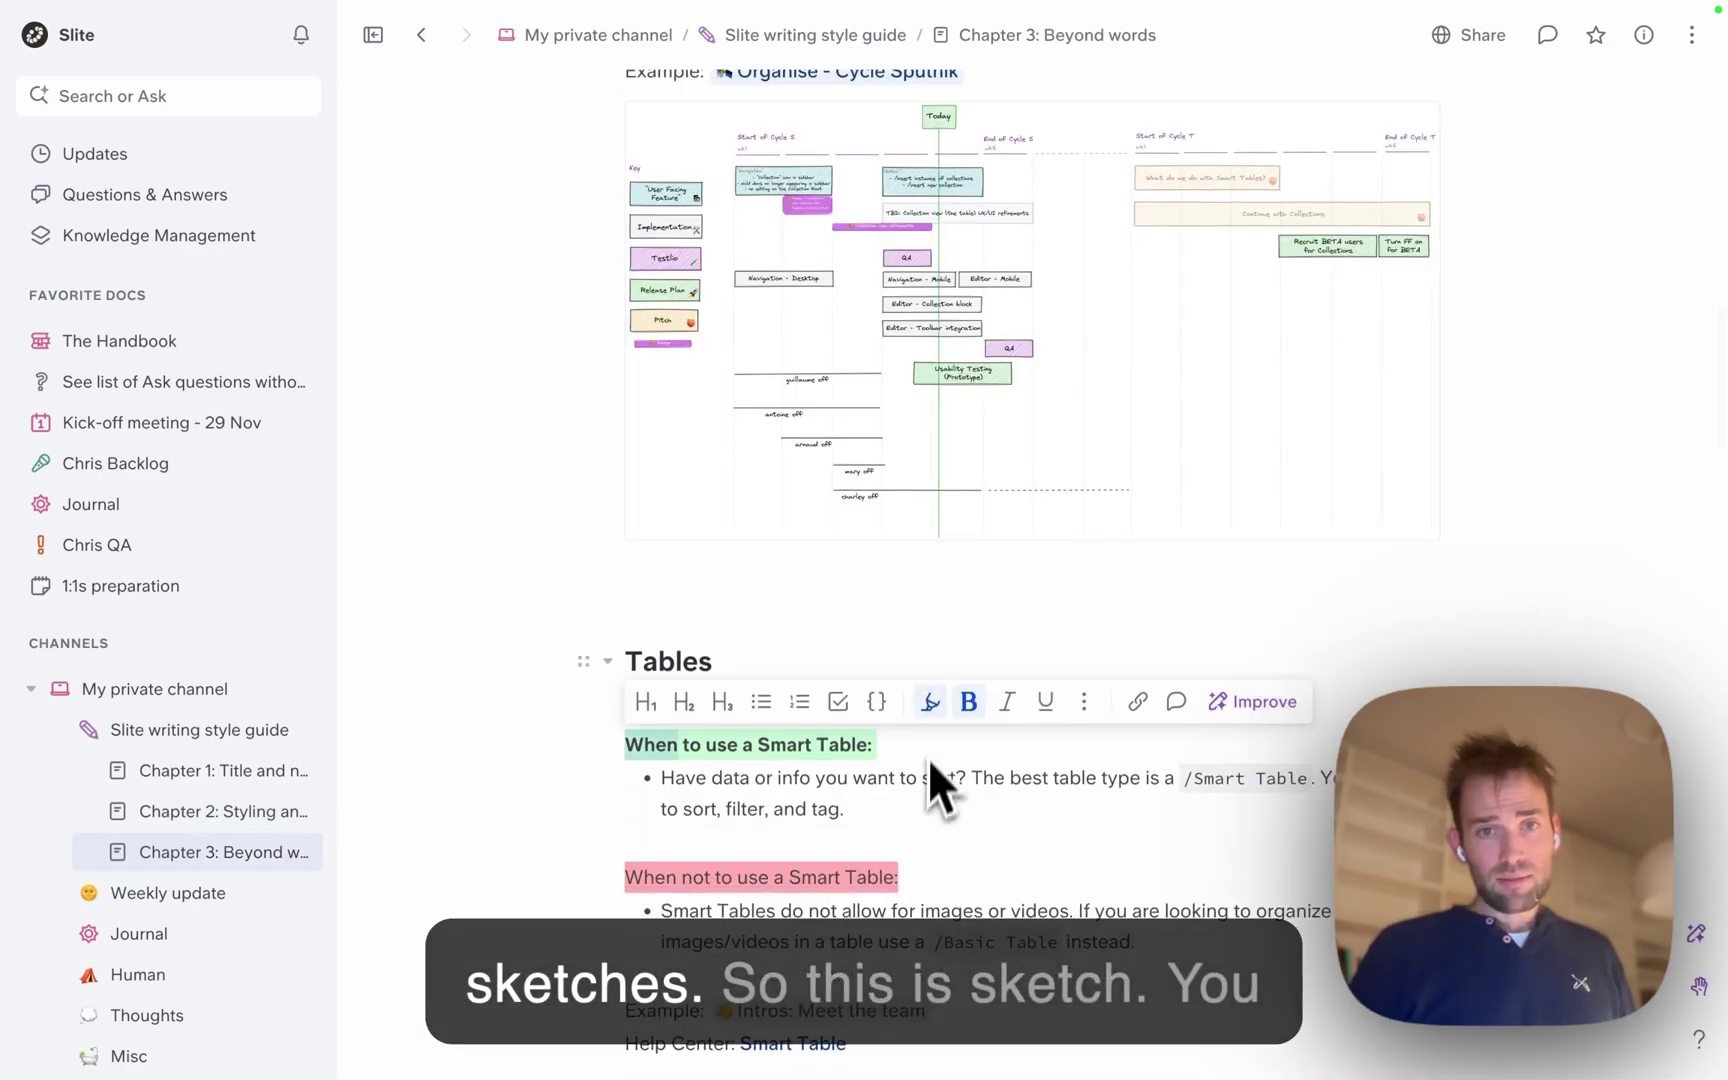
Step: Move the purple box in the Chapter 3 sketch, undo the move, and exit the sketch editor
click(952, 425)
scroll(1041, 560, right, 5)
scroll(1041, 560, down, 2)
click(975, 460)
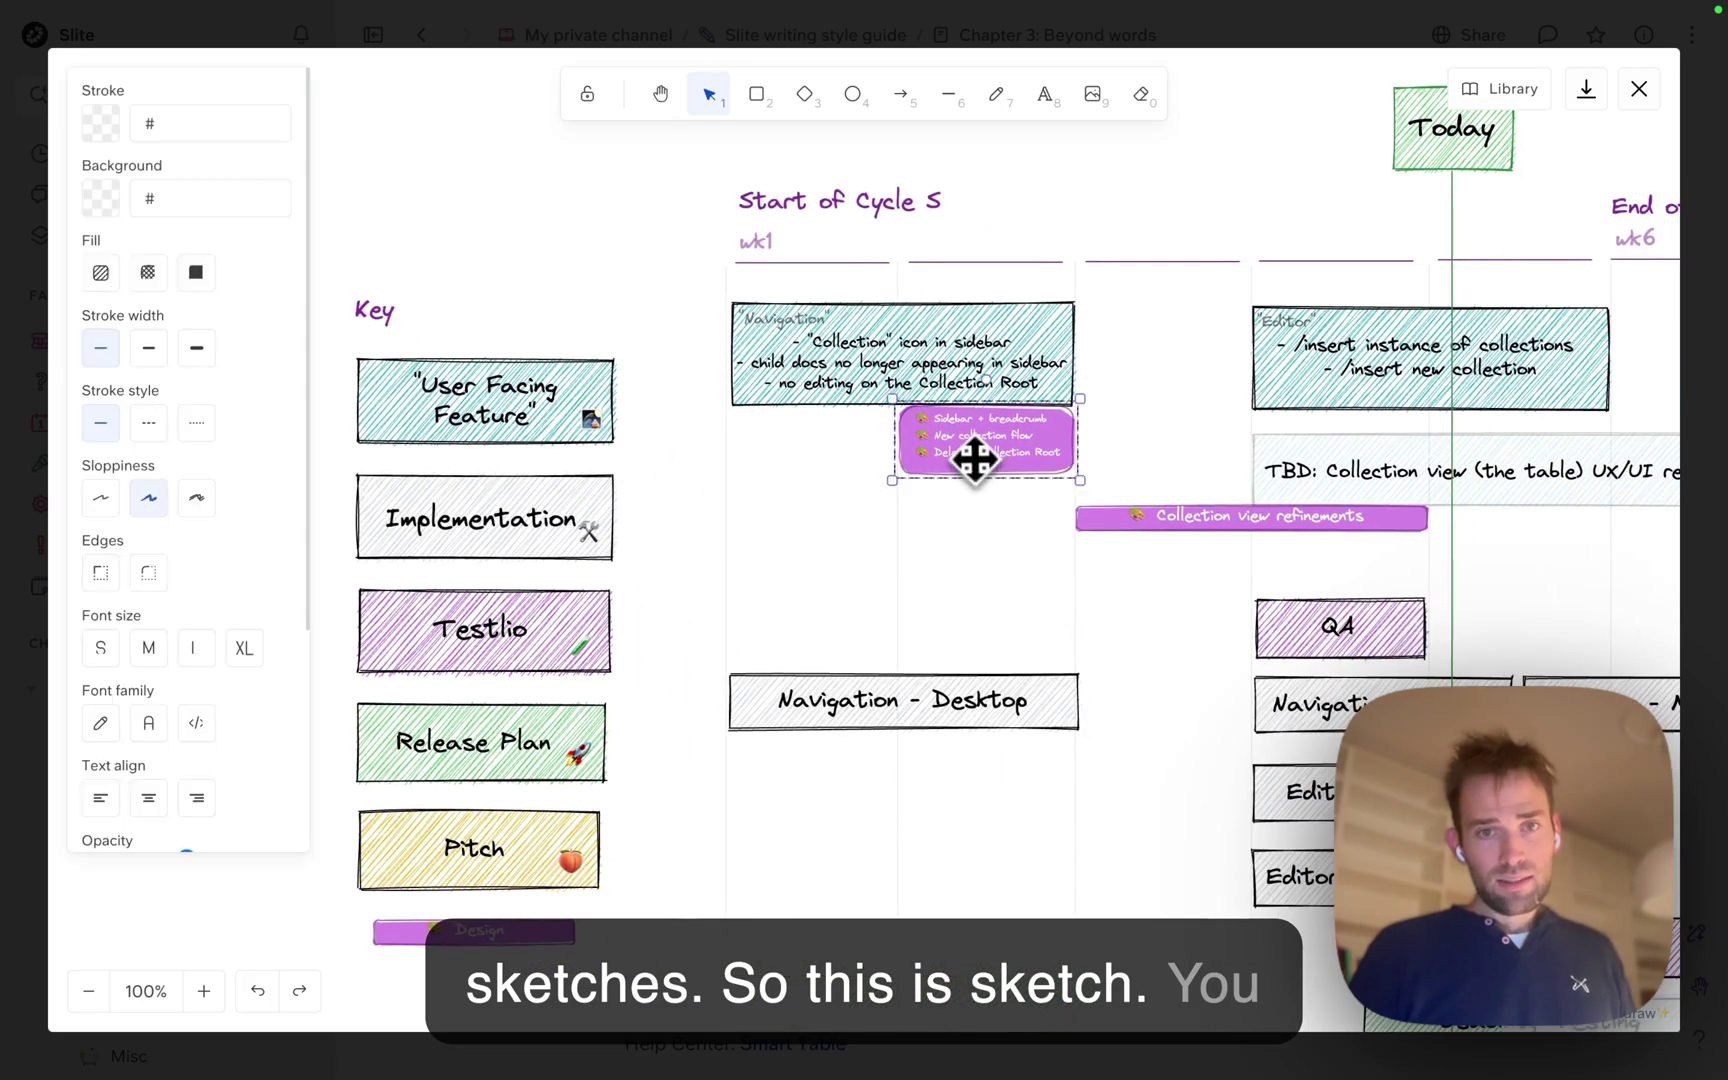
drag(975, 460, 985, 502)
key(super+z)
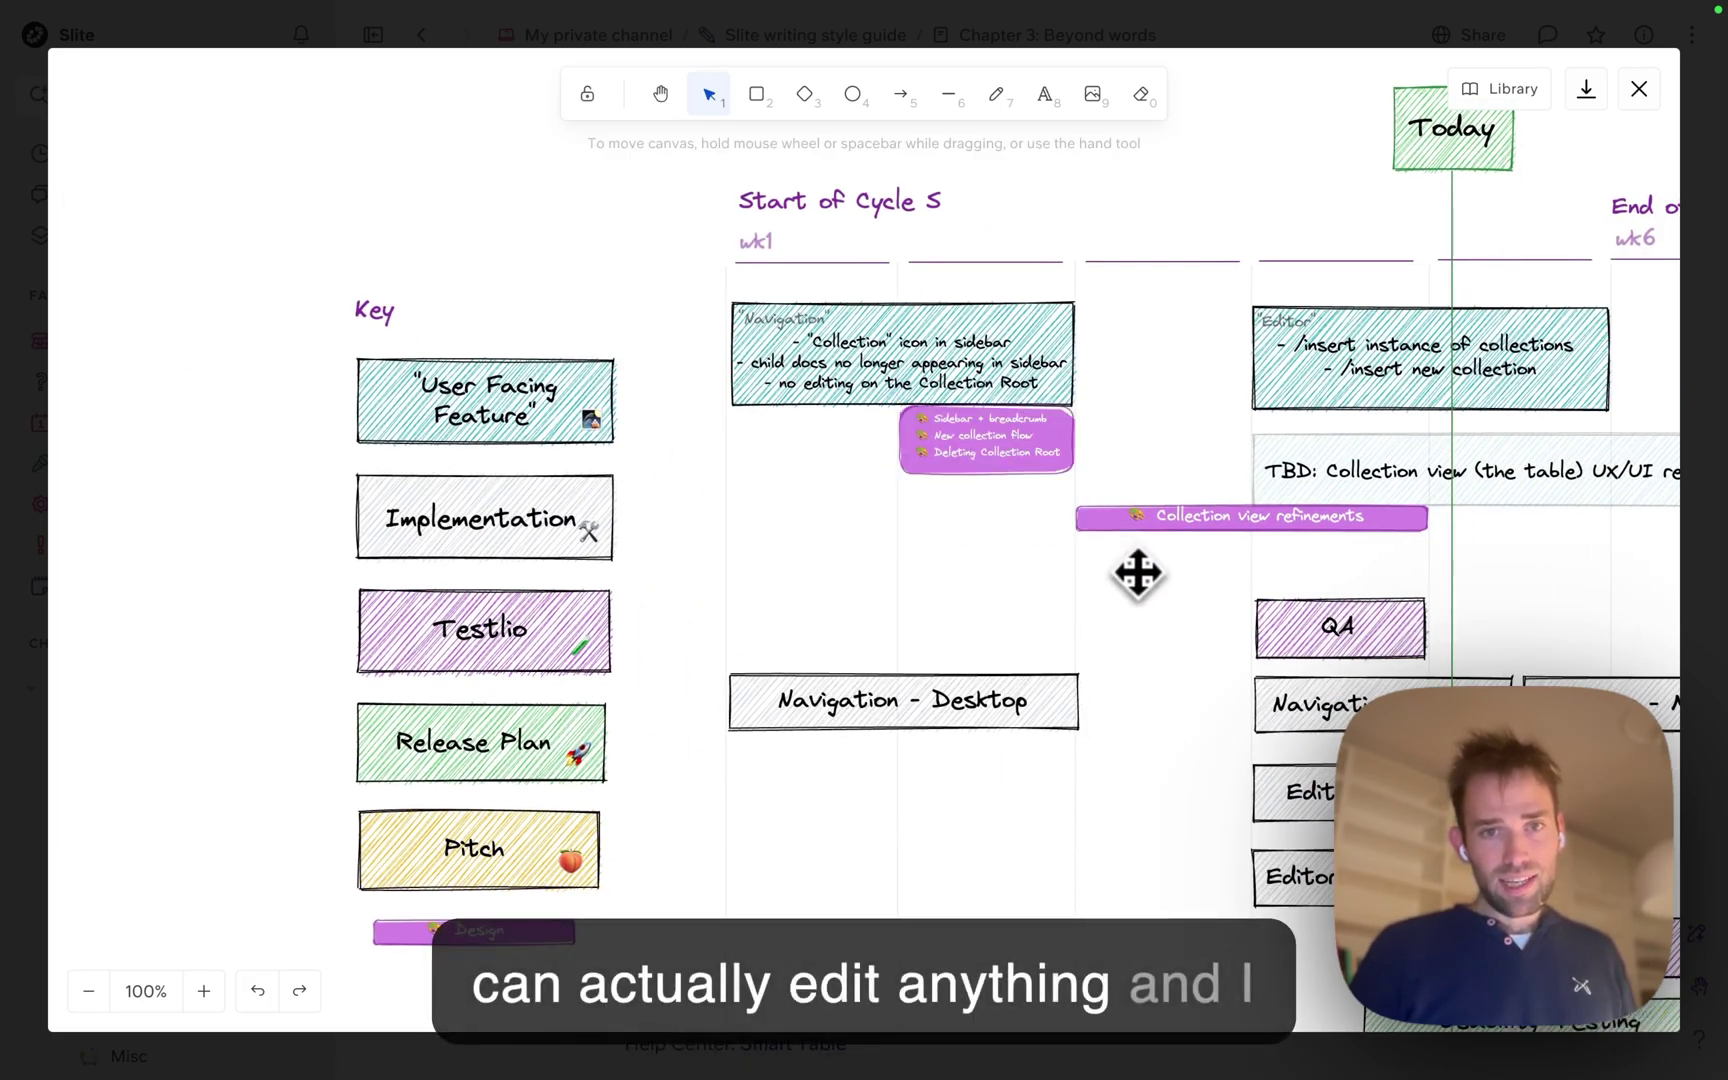
key(Escape)
key(Escape)
scroll(1135, 577, up, 3)
scroll(1135, 577, up, 15)
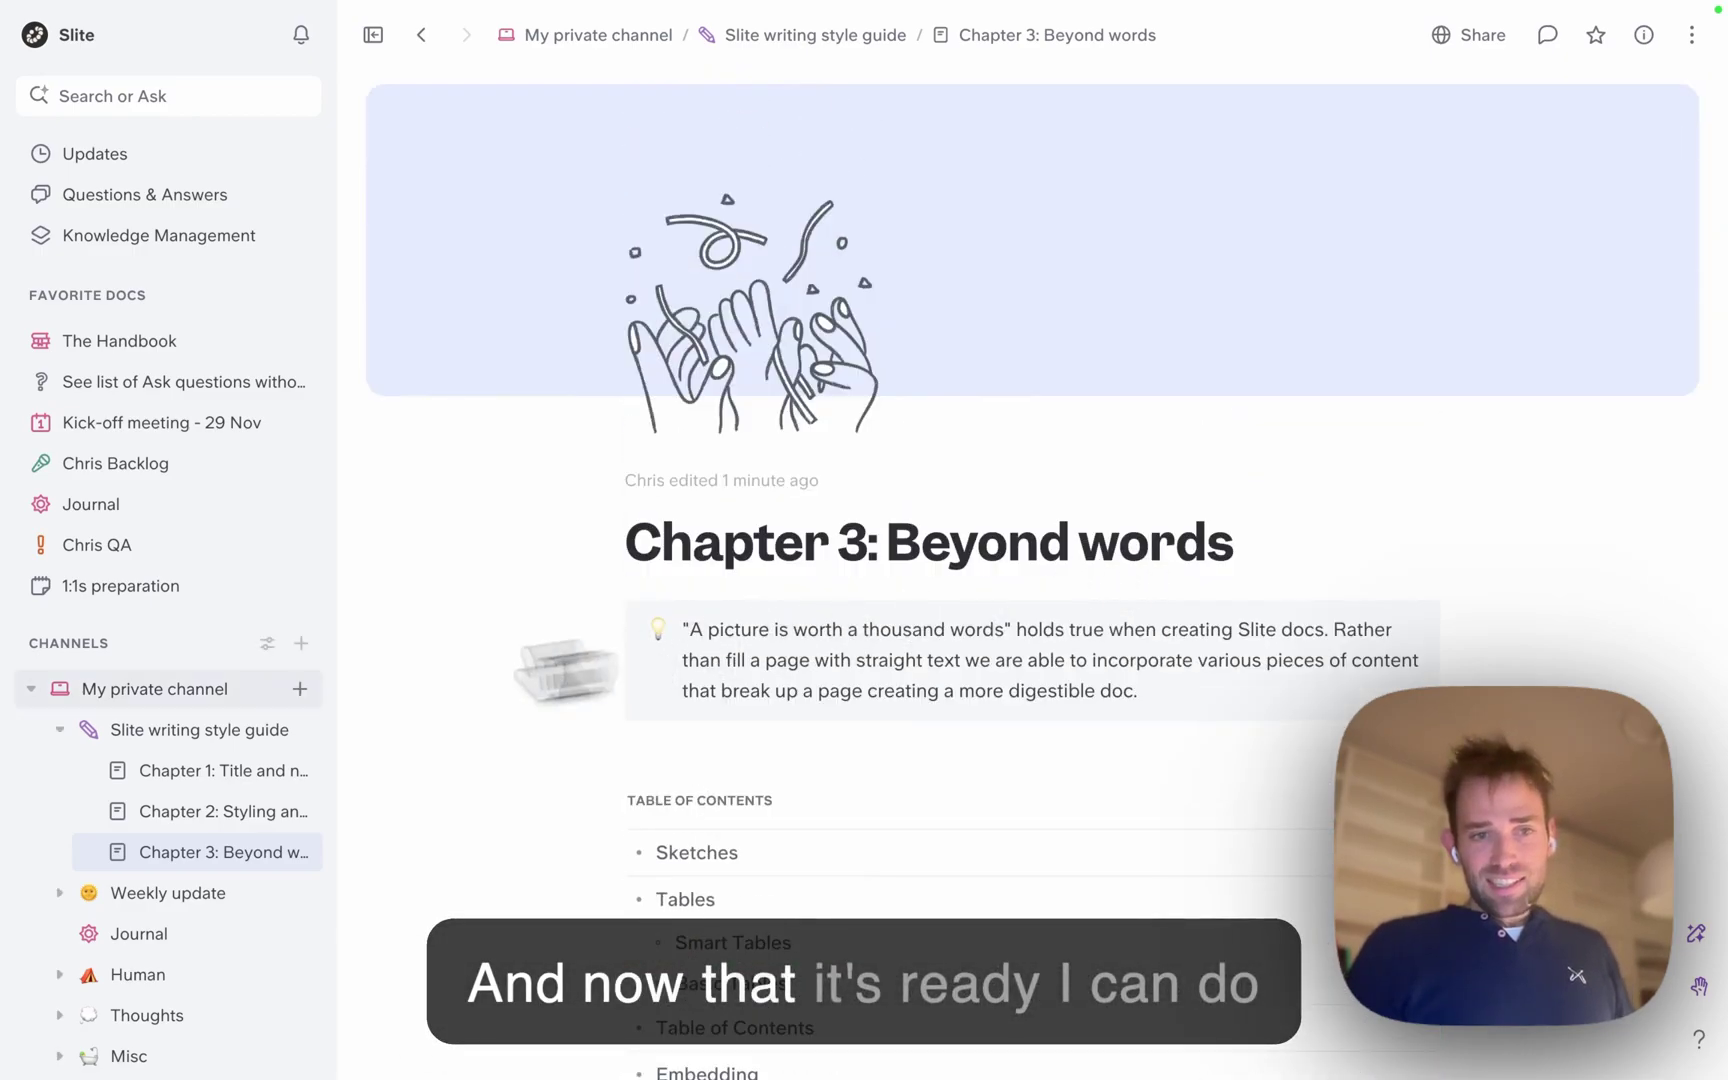
Step: Move the Slite writing style guide into General / The Handbook / Must read
click(236, 758)
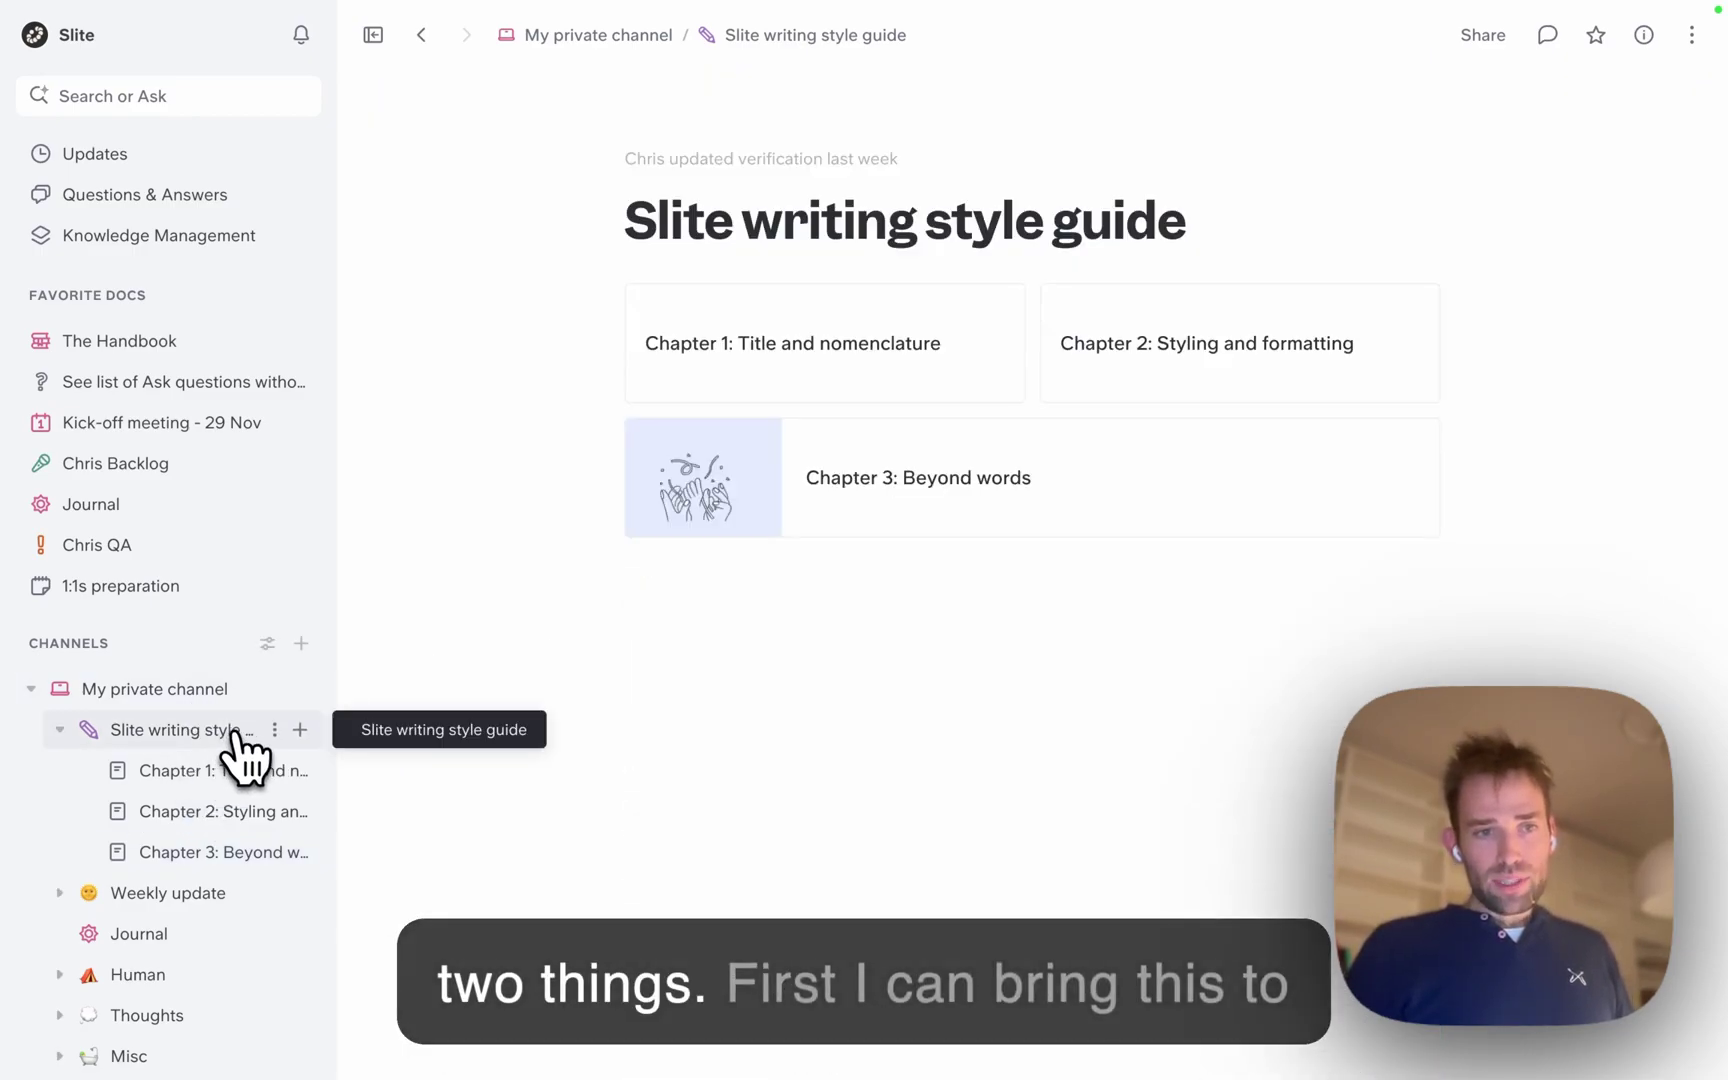
click(274, 730)
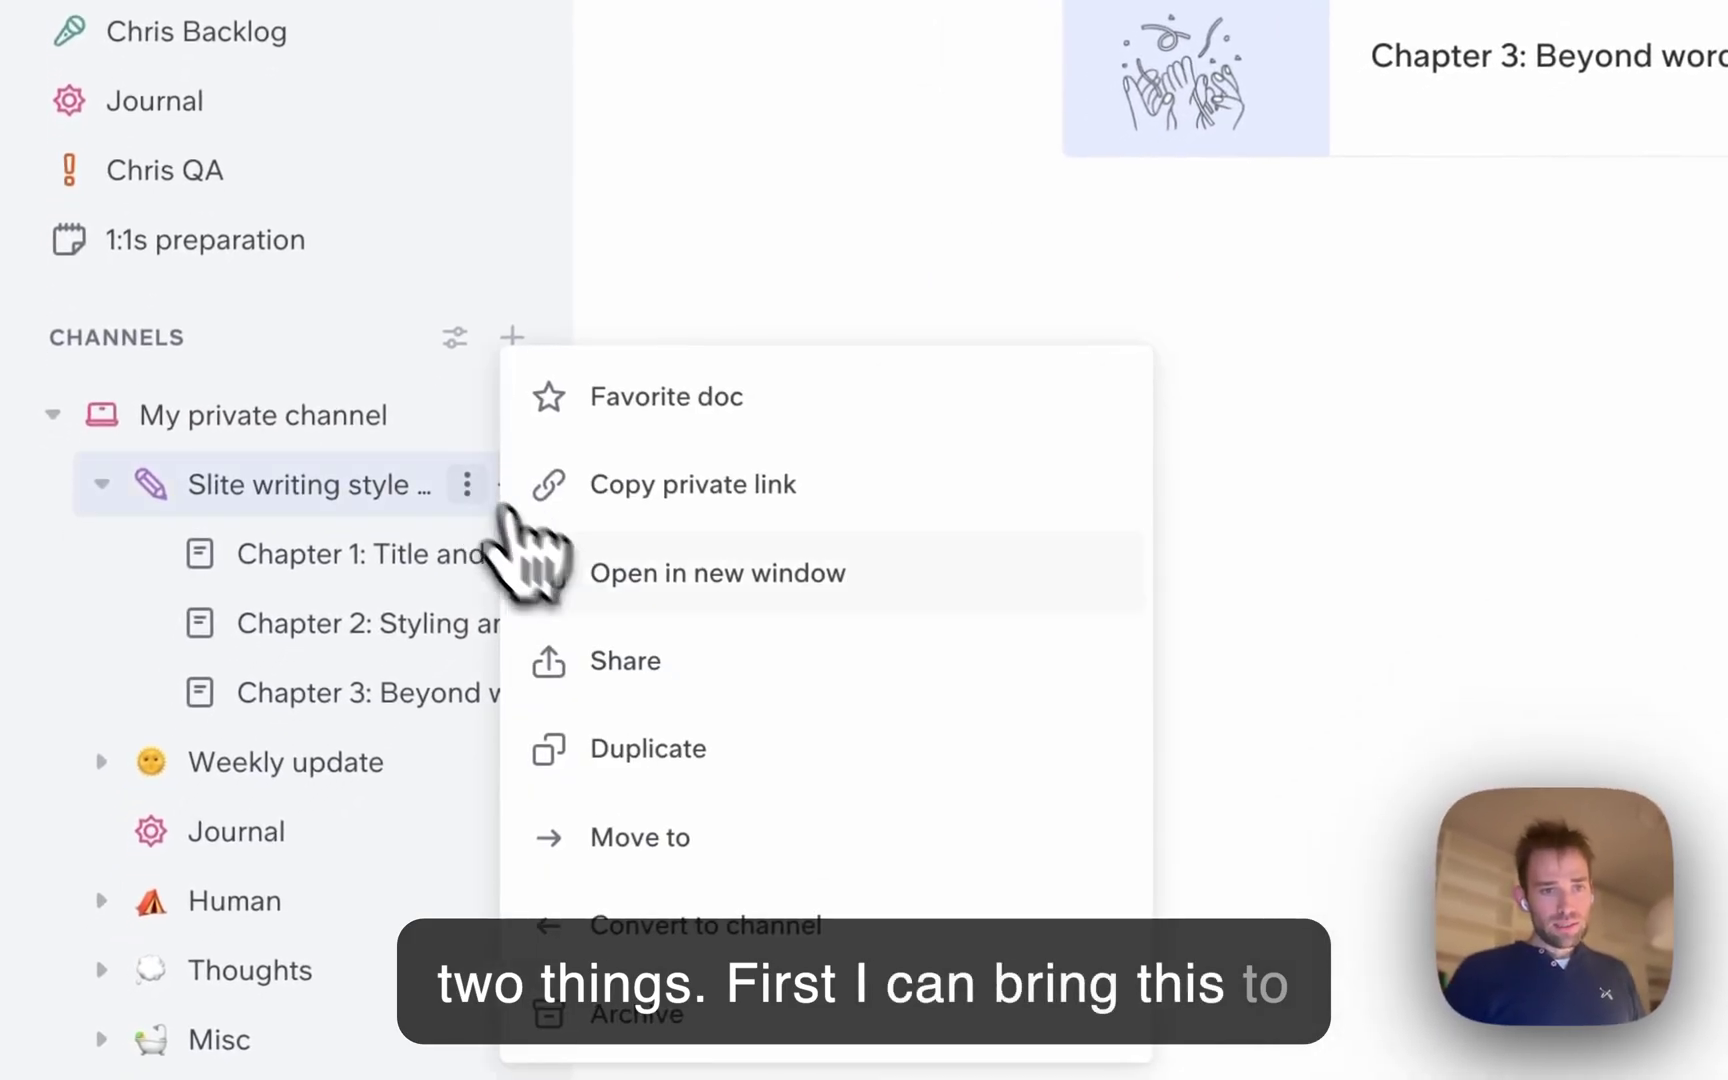
click(688, 860)
text(mus)
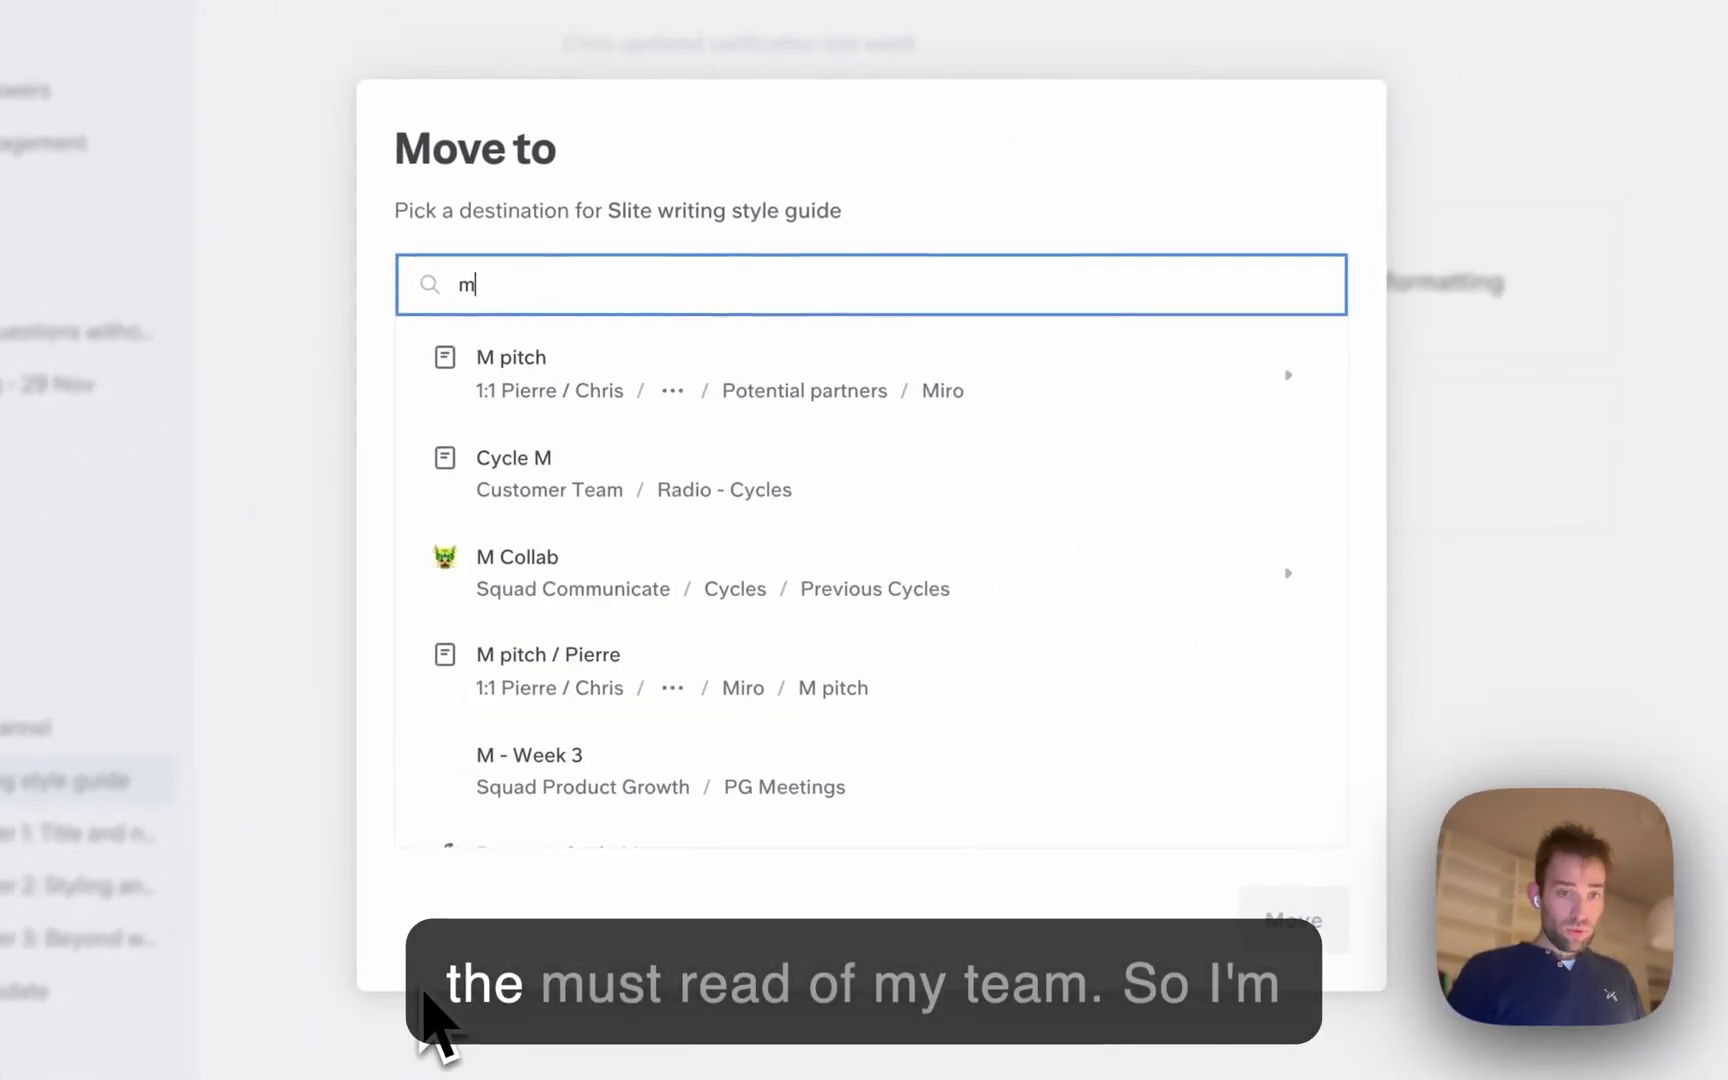
text(t read)
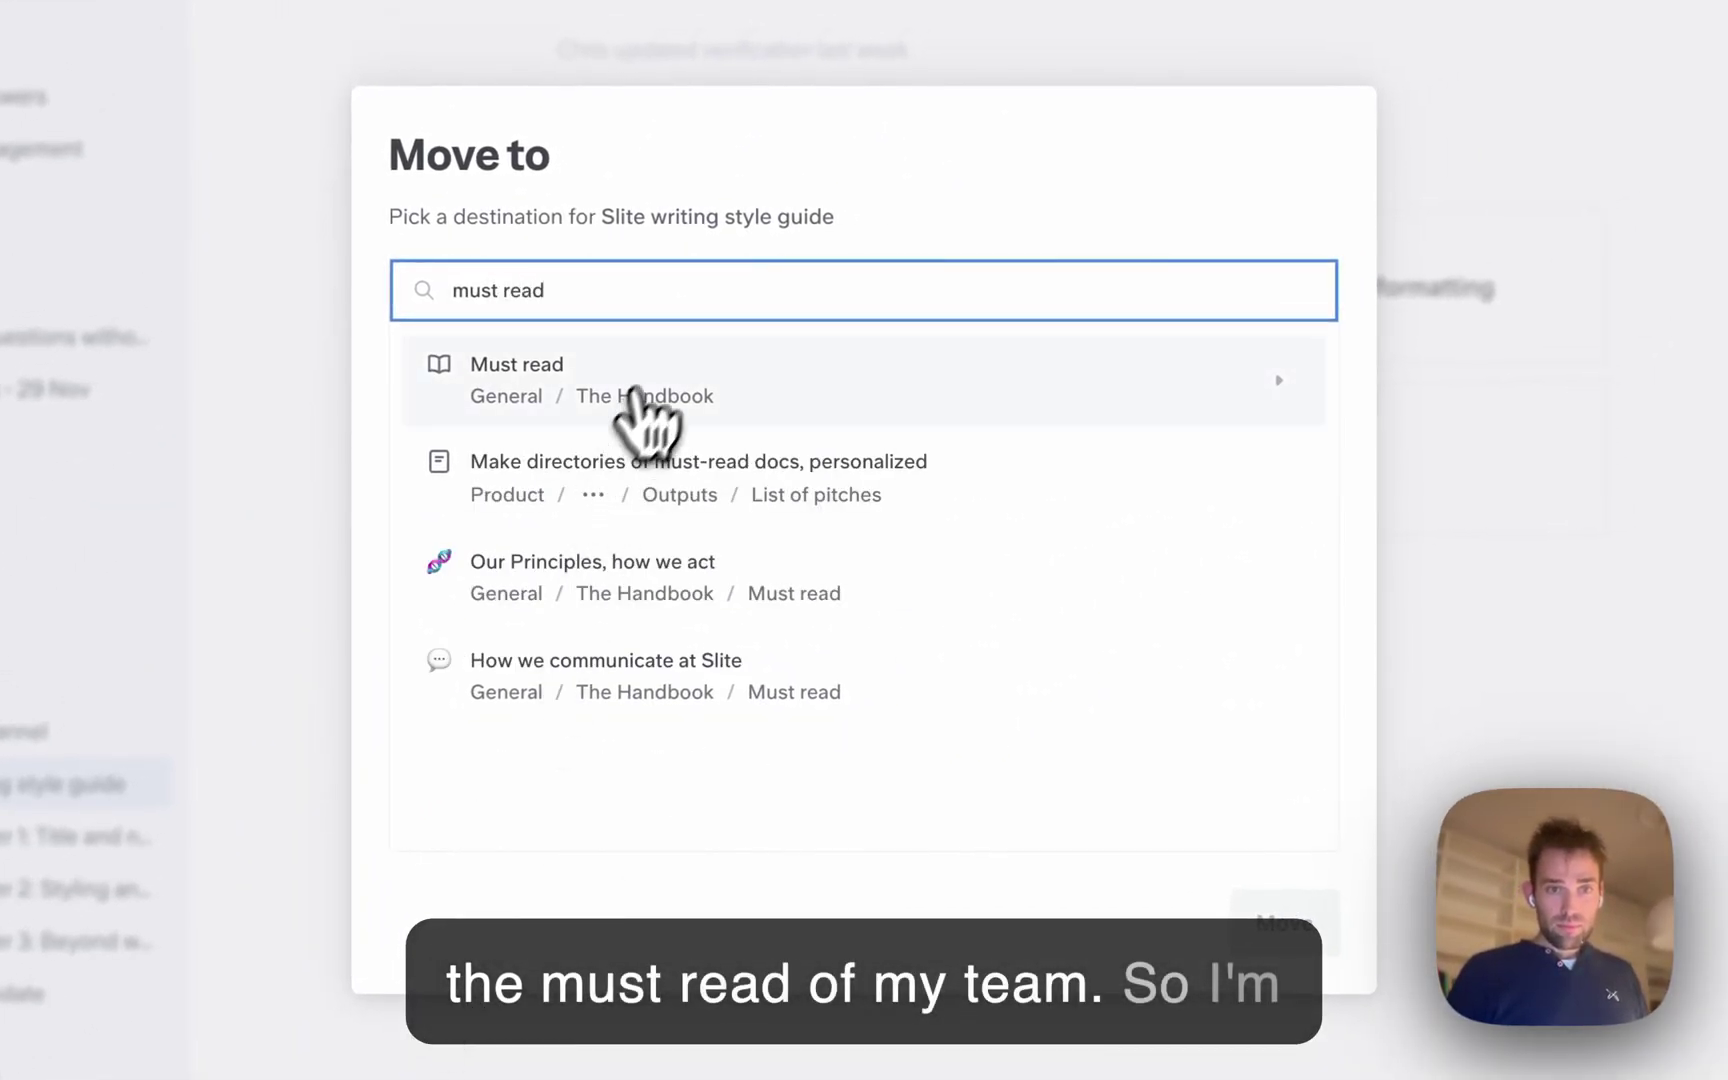
click(640, 390)
click(1300, 940)
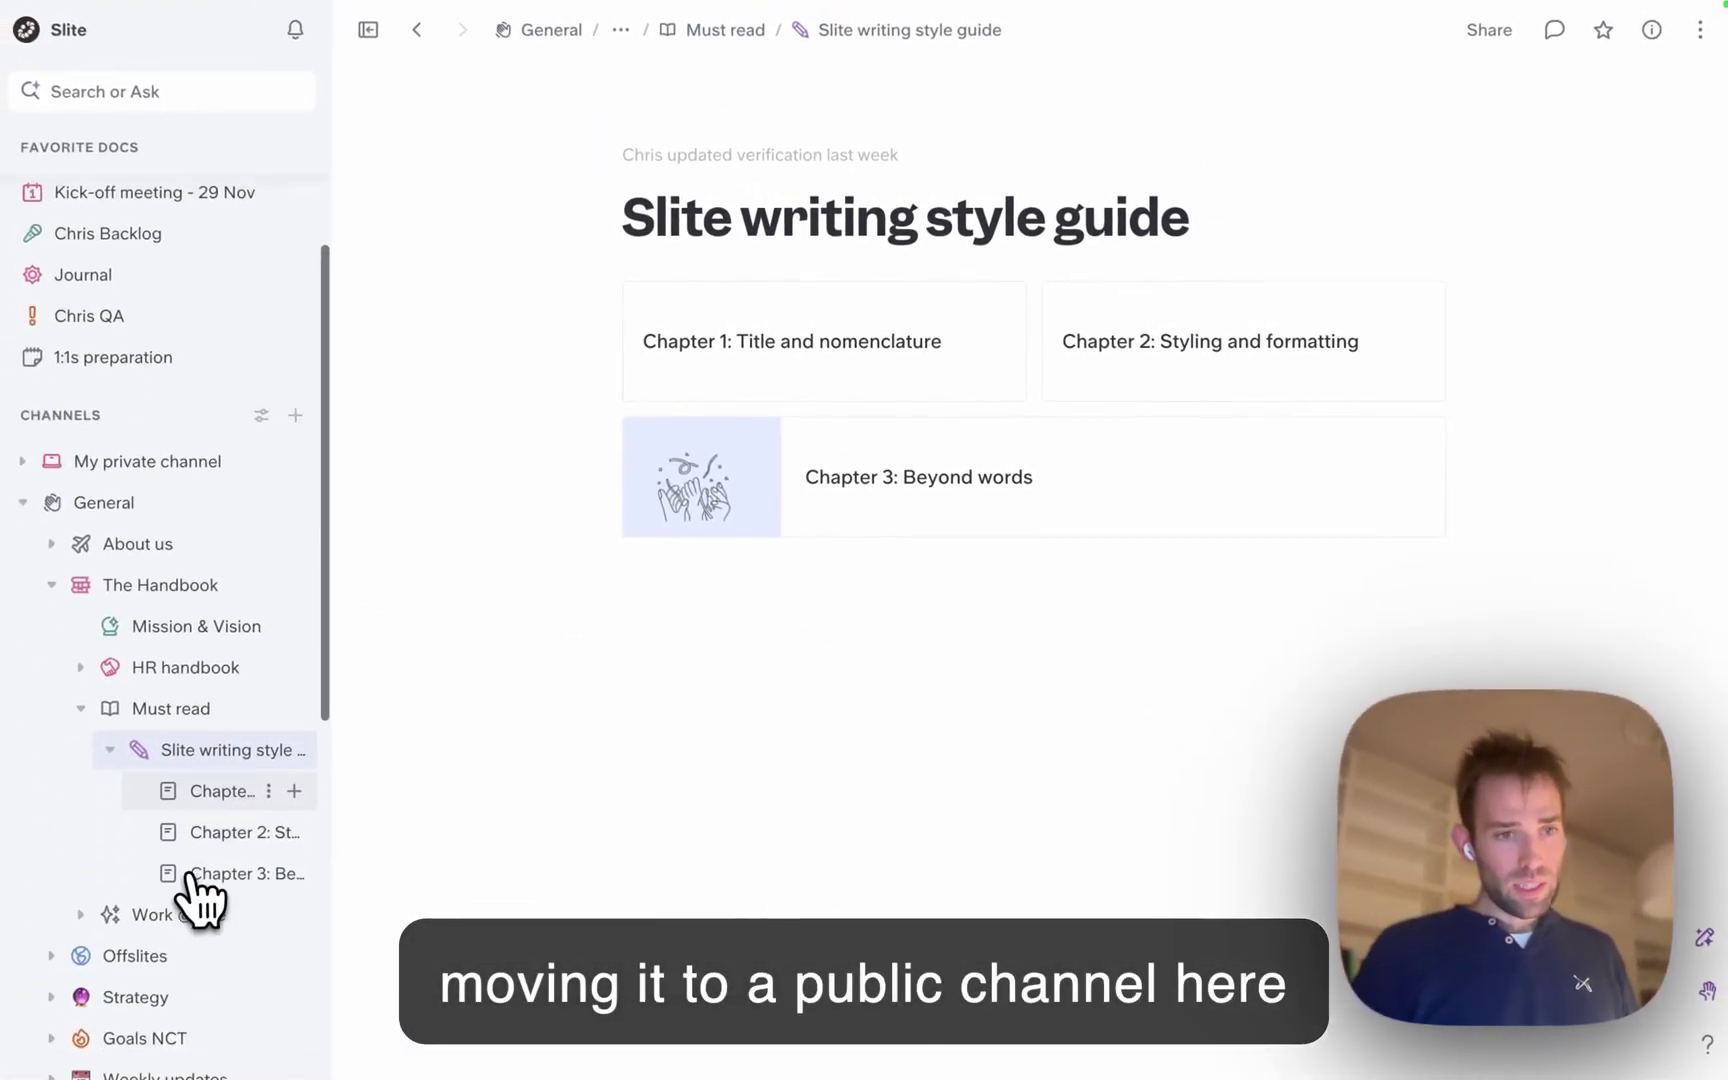
scroll(190, 800, down, 2)
Step: Check the style guide's sharing settings, then open Chapter 1: Title and nomenclature
click(1483, 38)
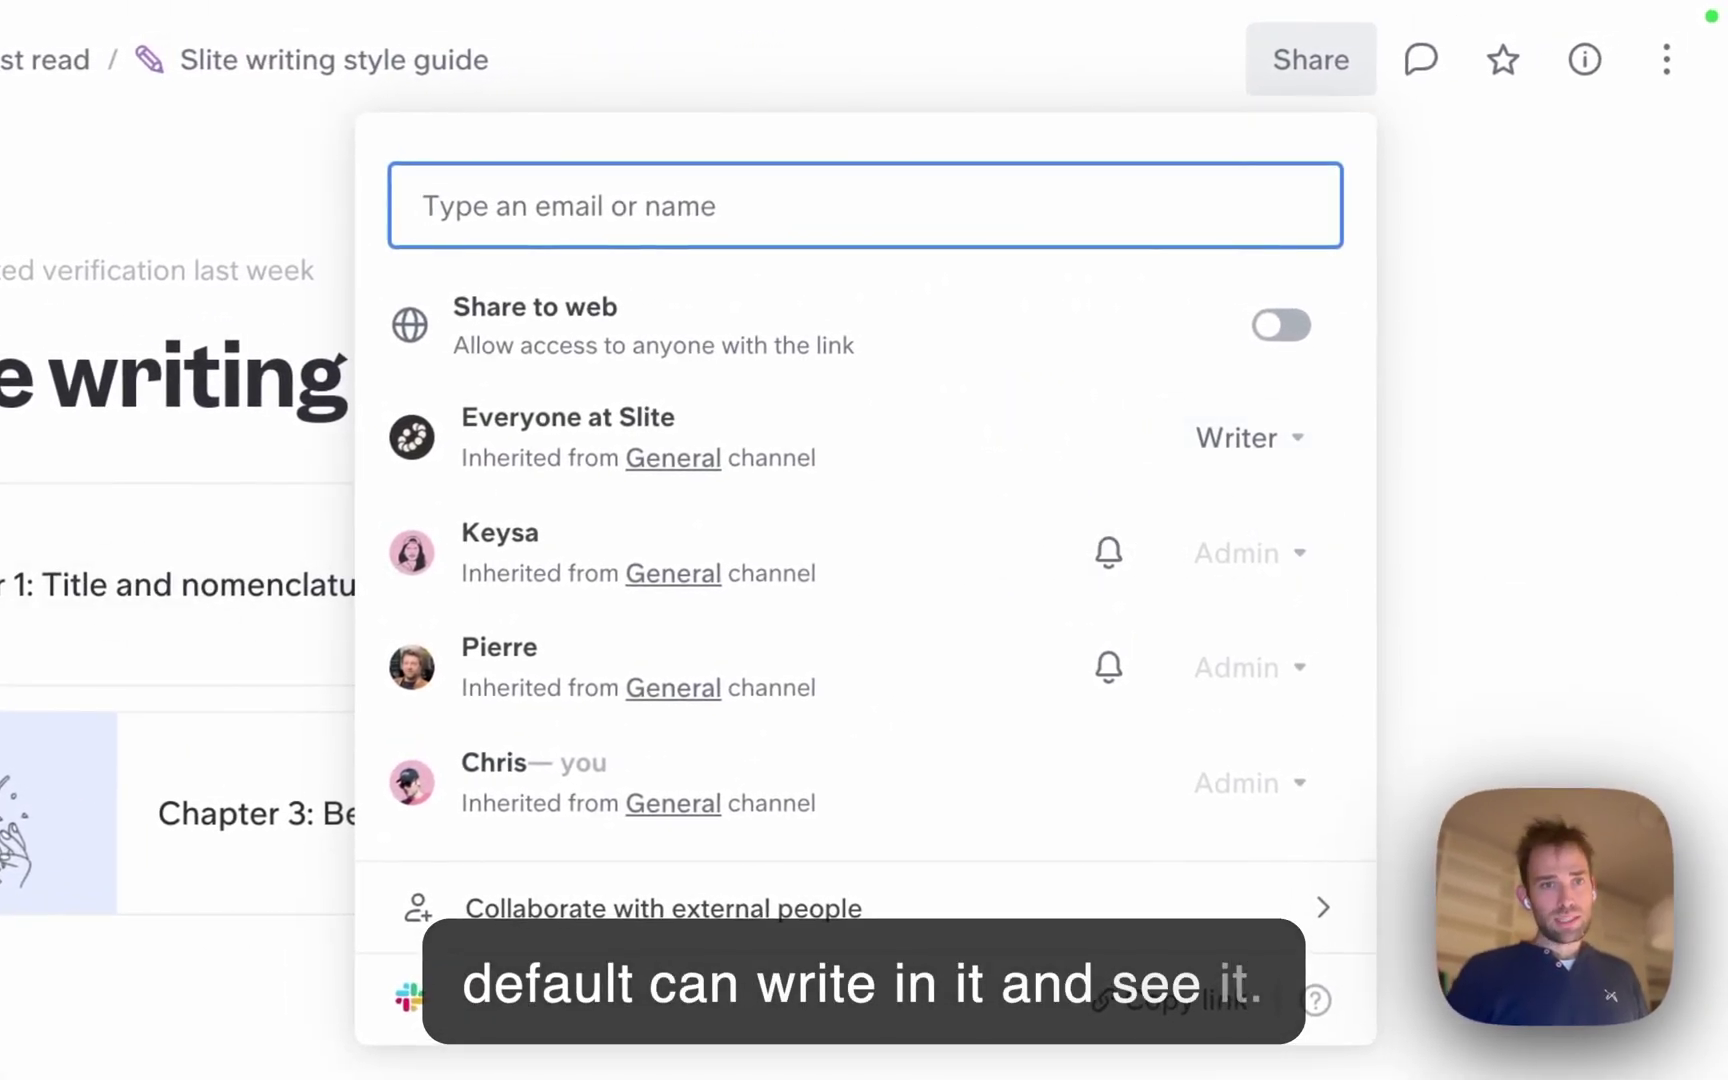
key(Escape)
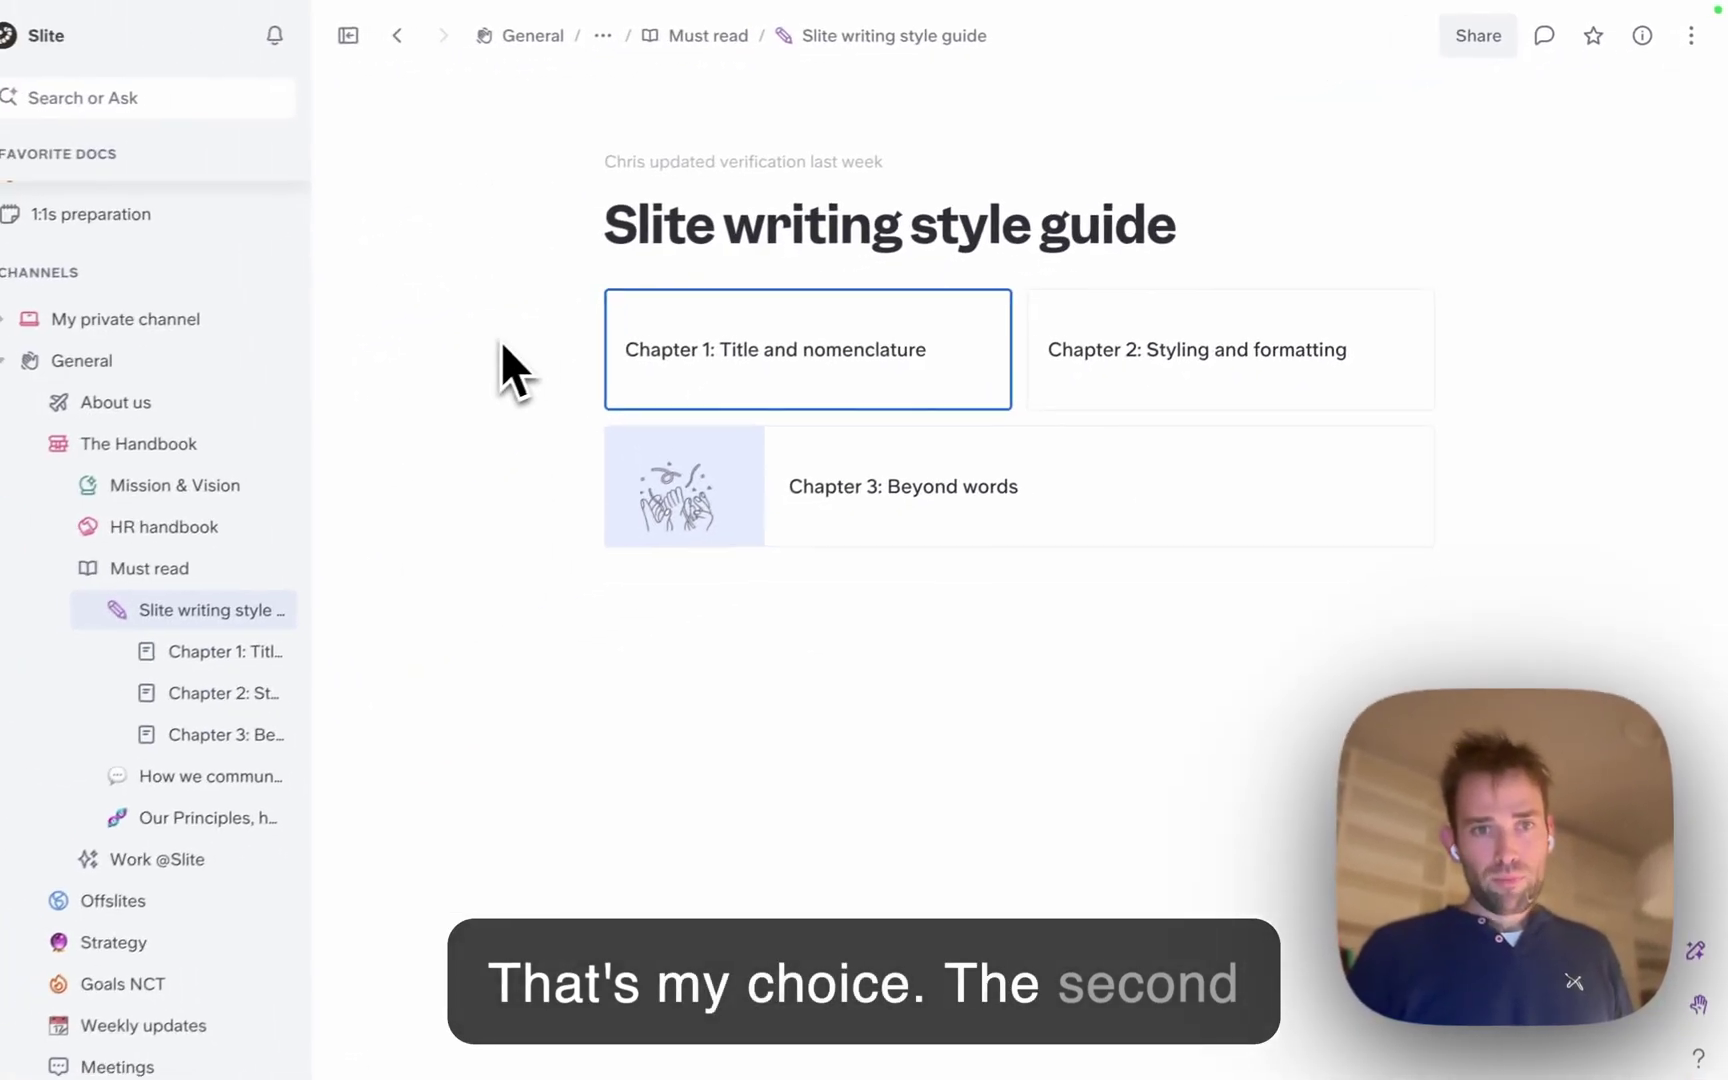
click(744, 342)
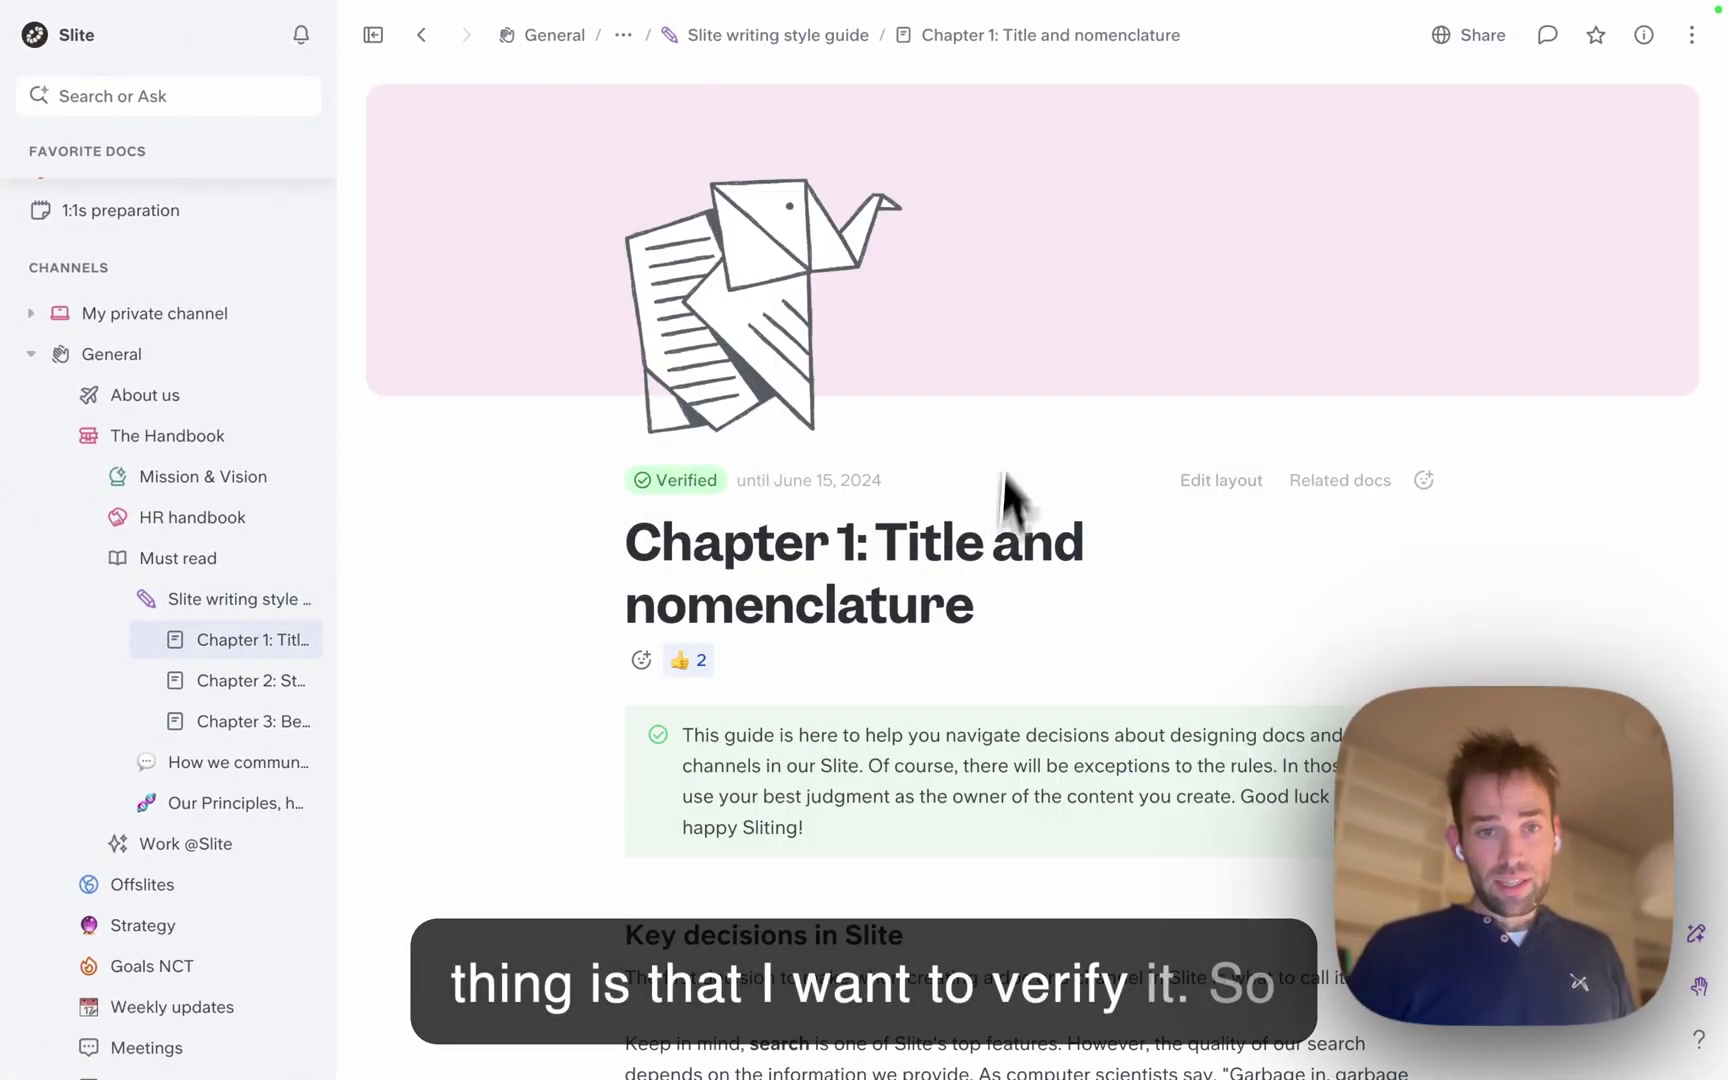
Step: Review Chapter 1's verification options, then verify Chapter 2 for 6 months
click(772, 488)
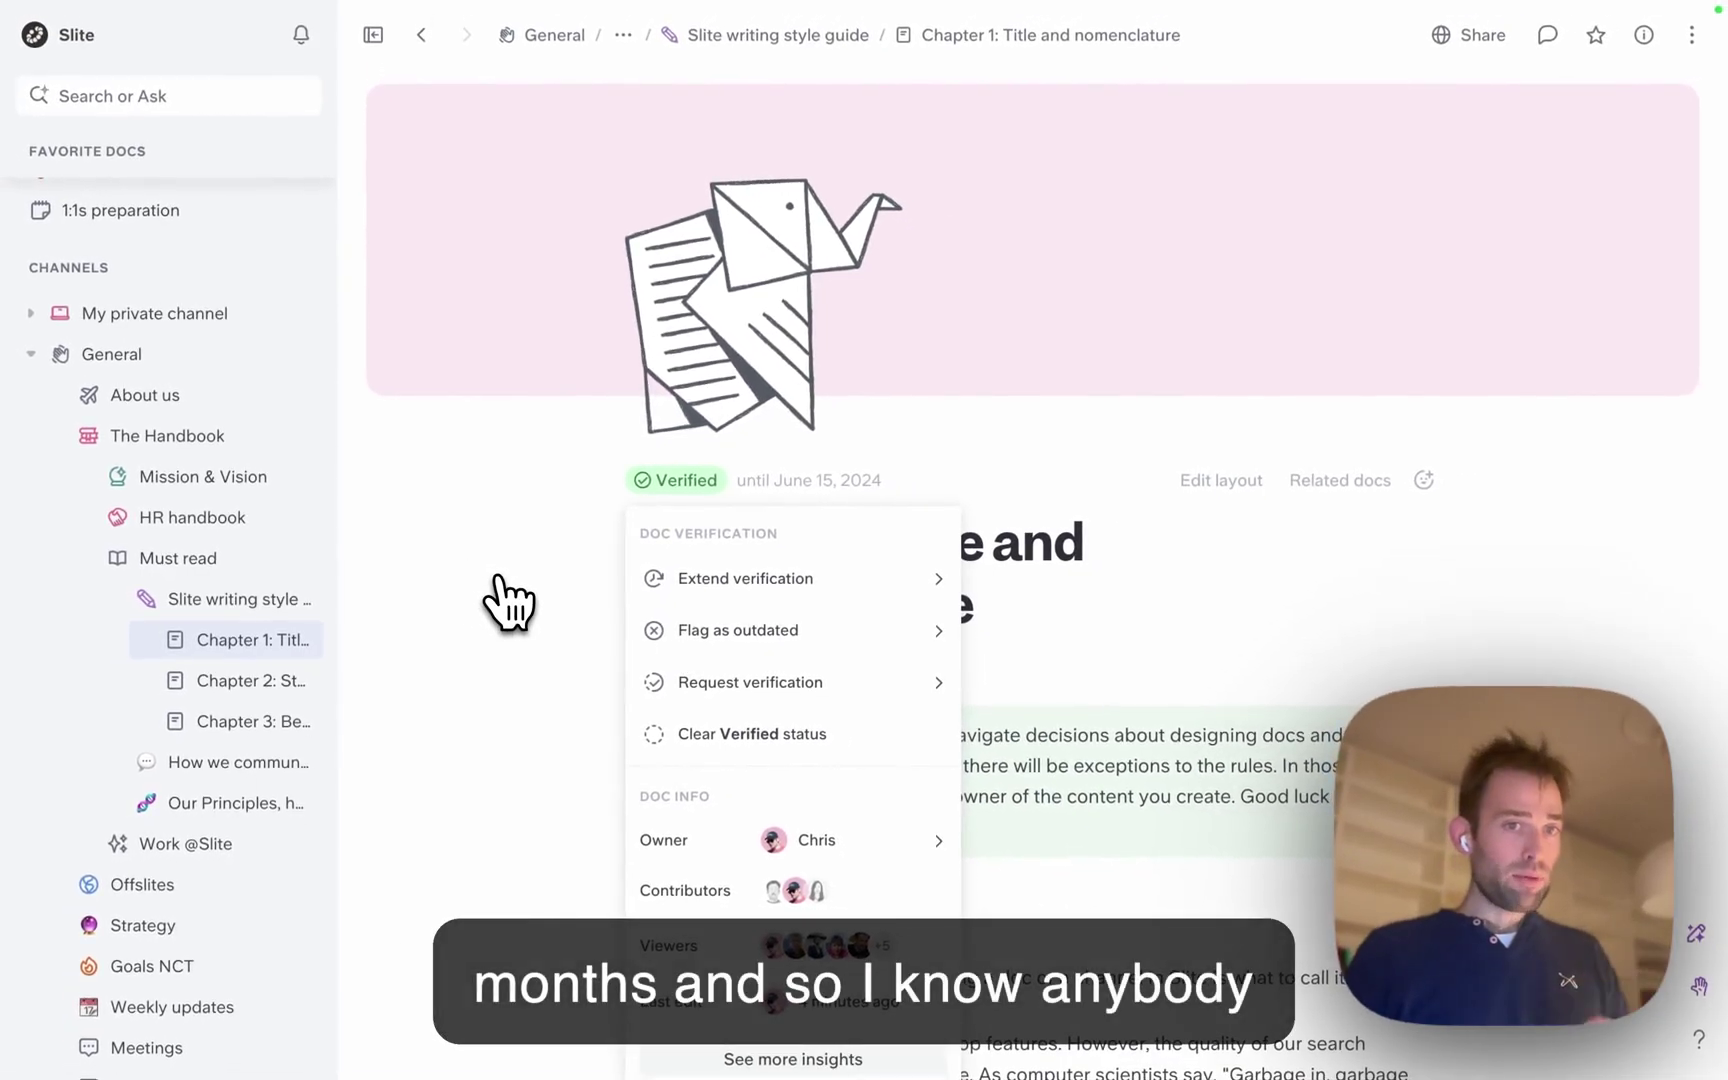
click(205, 686)
click(709, 498)
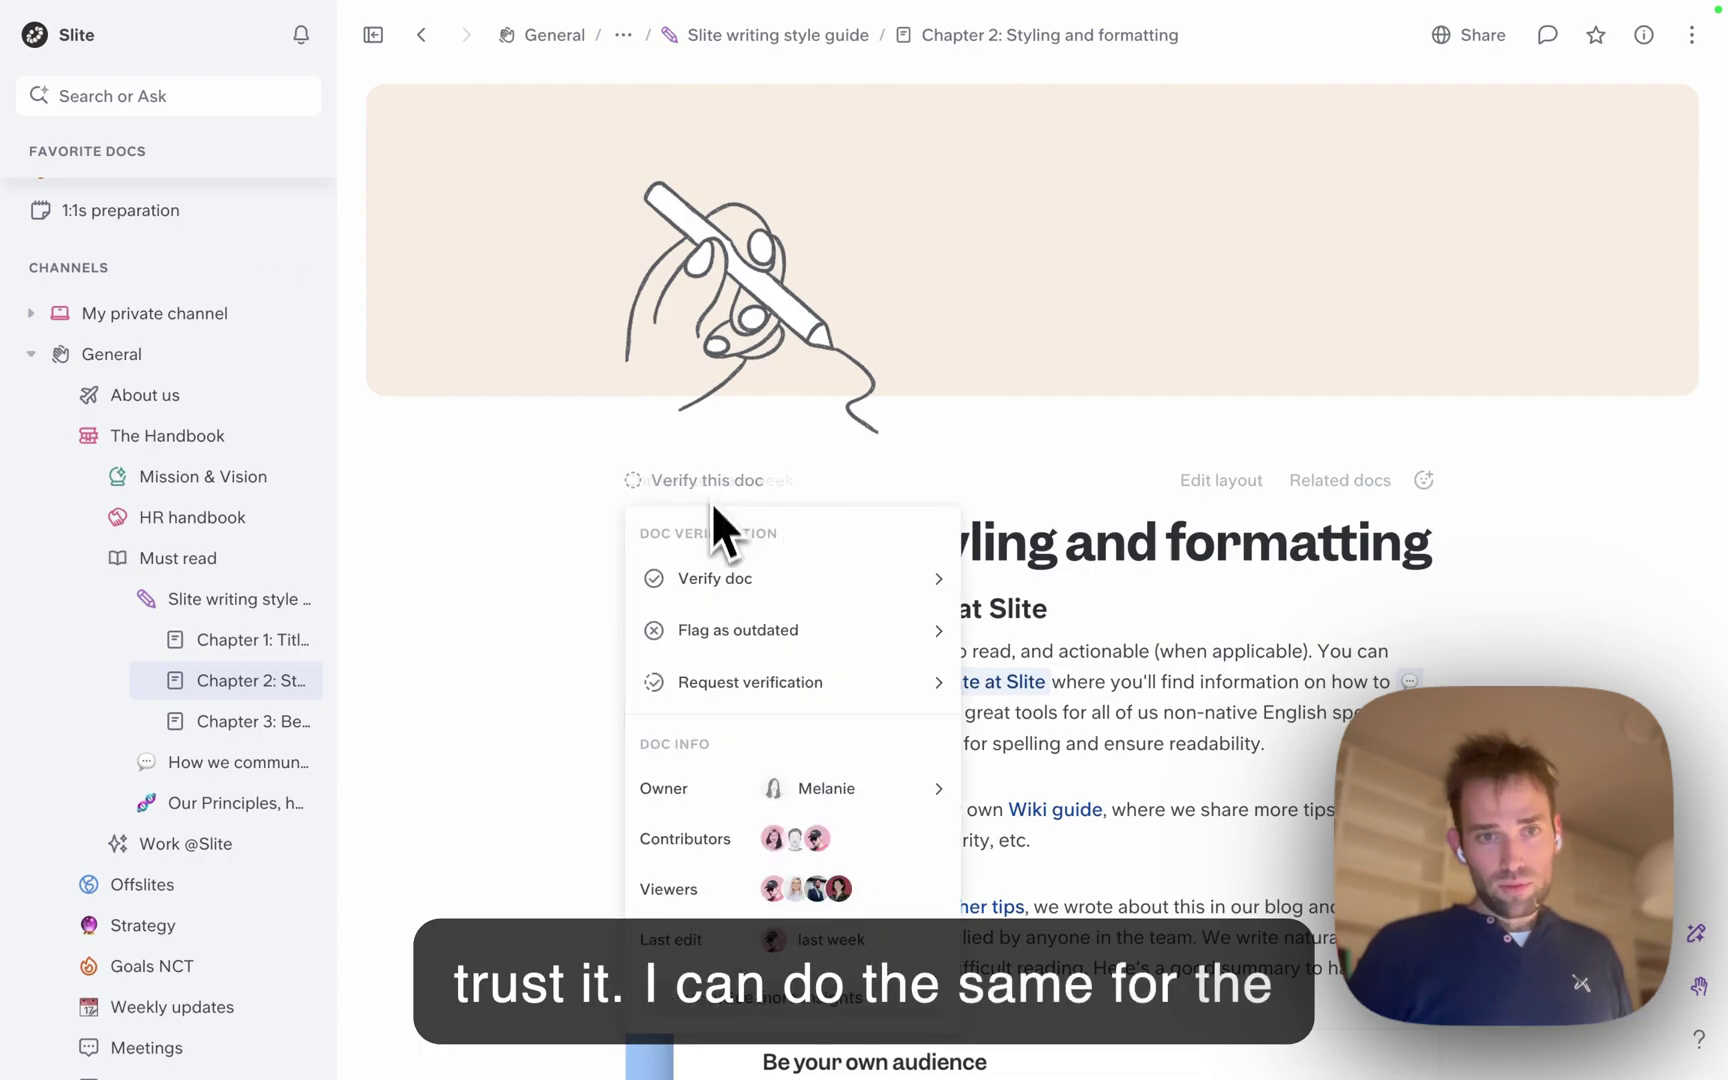
mouse_move(716, 578)
click(1140, 795)
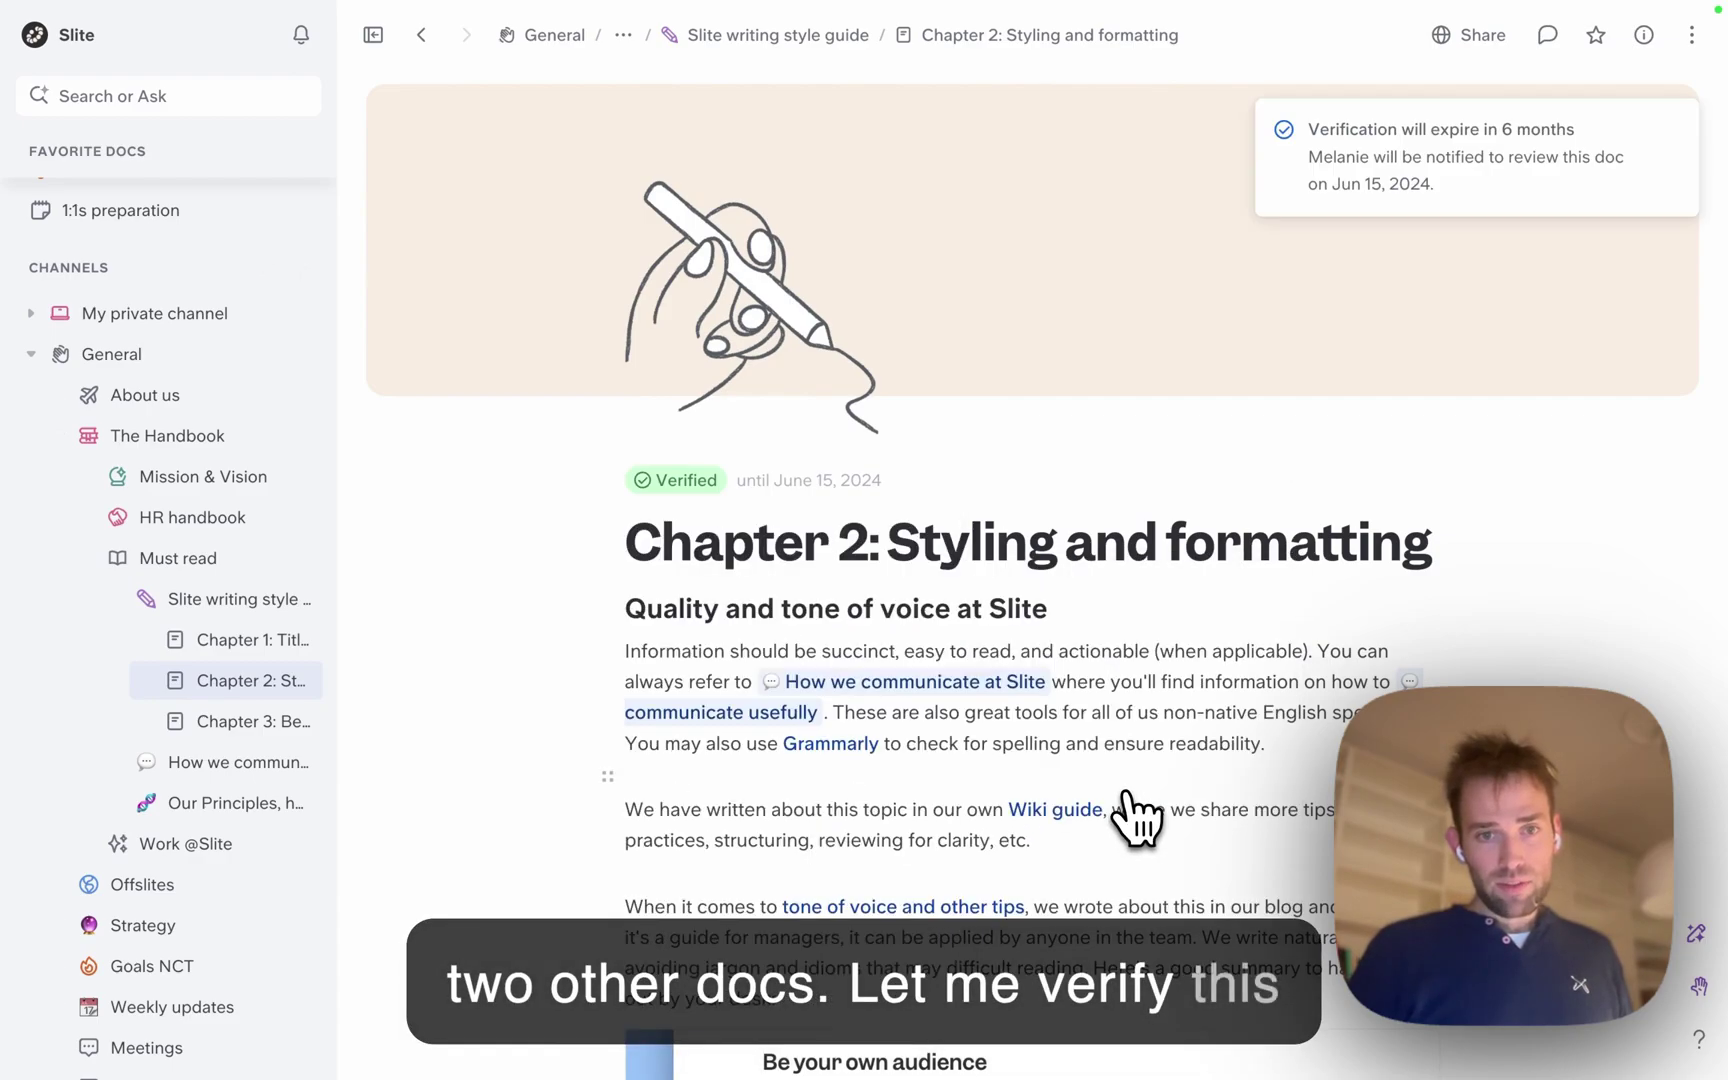
Step: Verify Chapter 3: Beyond words for 6 months
click(258, 723)
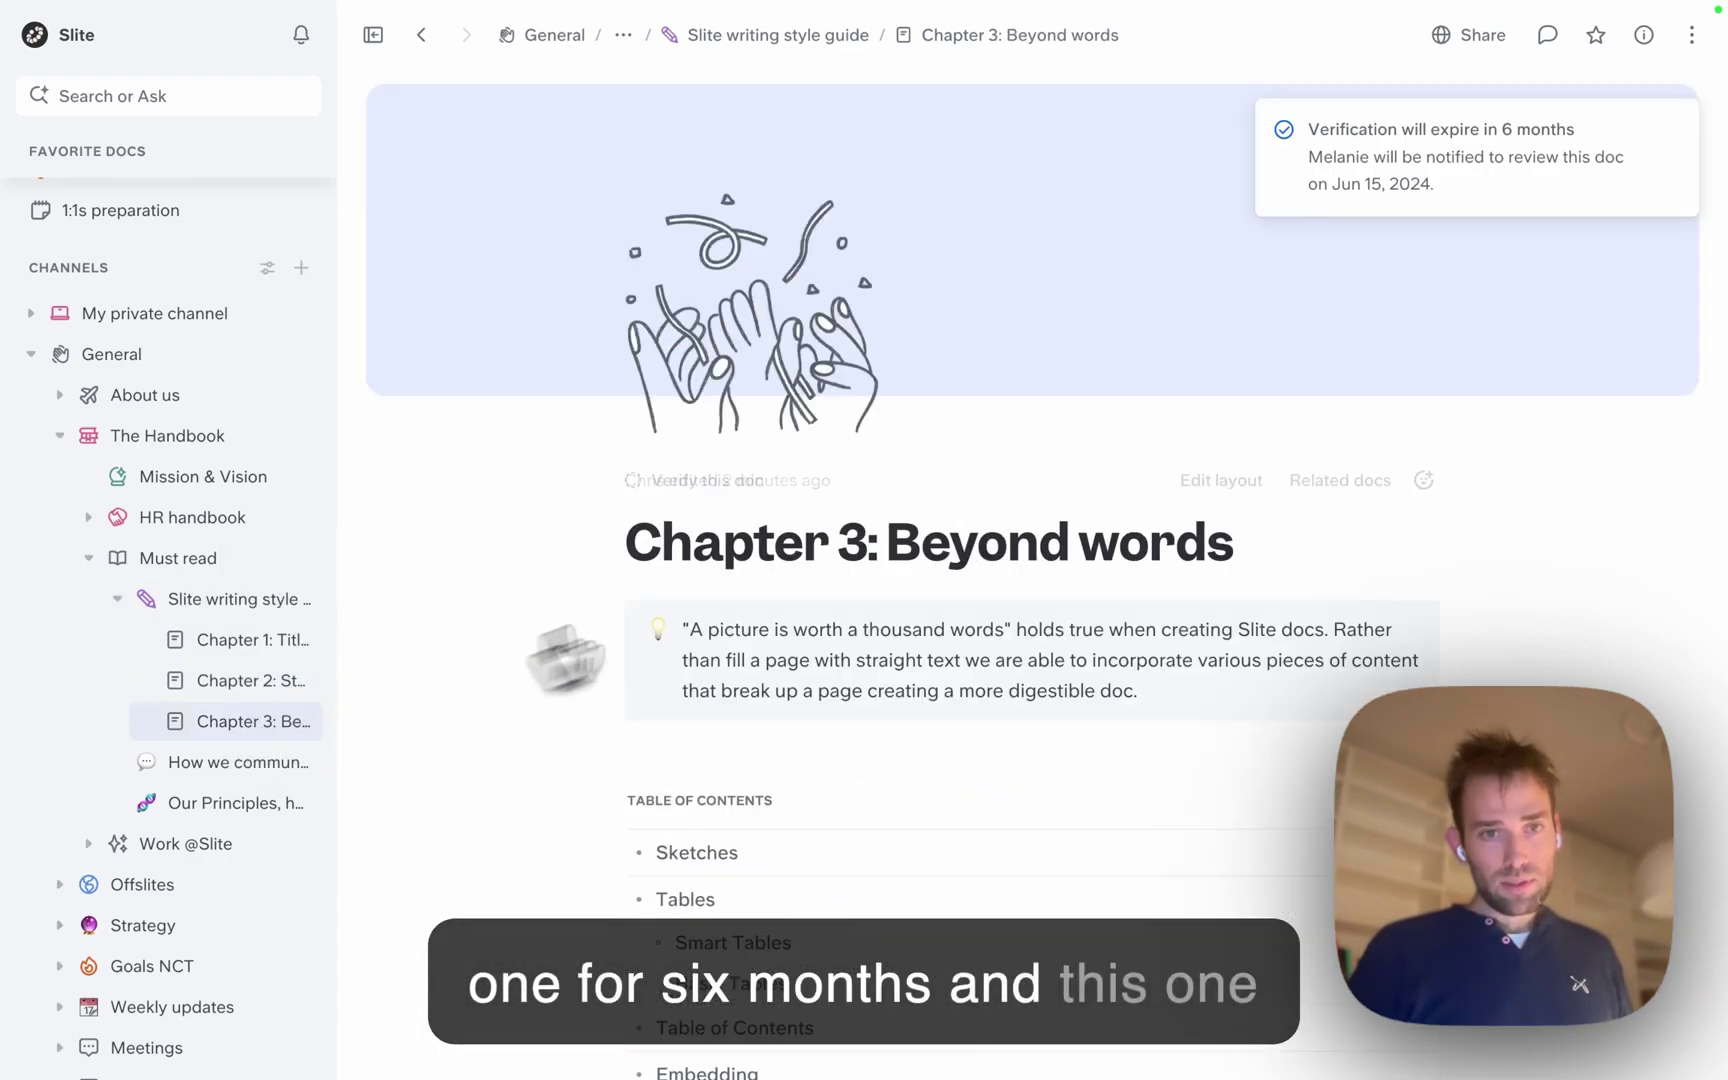
click(708, 481)
mouse_move(800, 595)
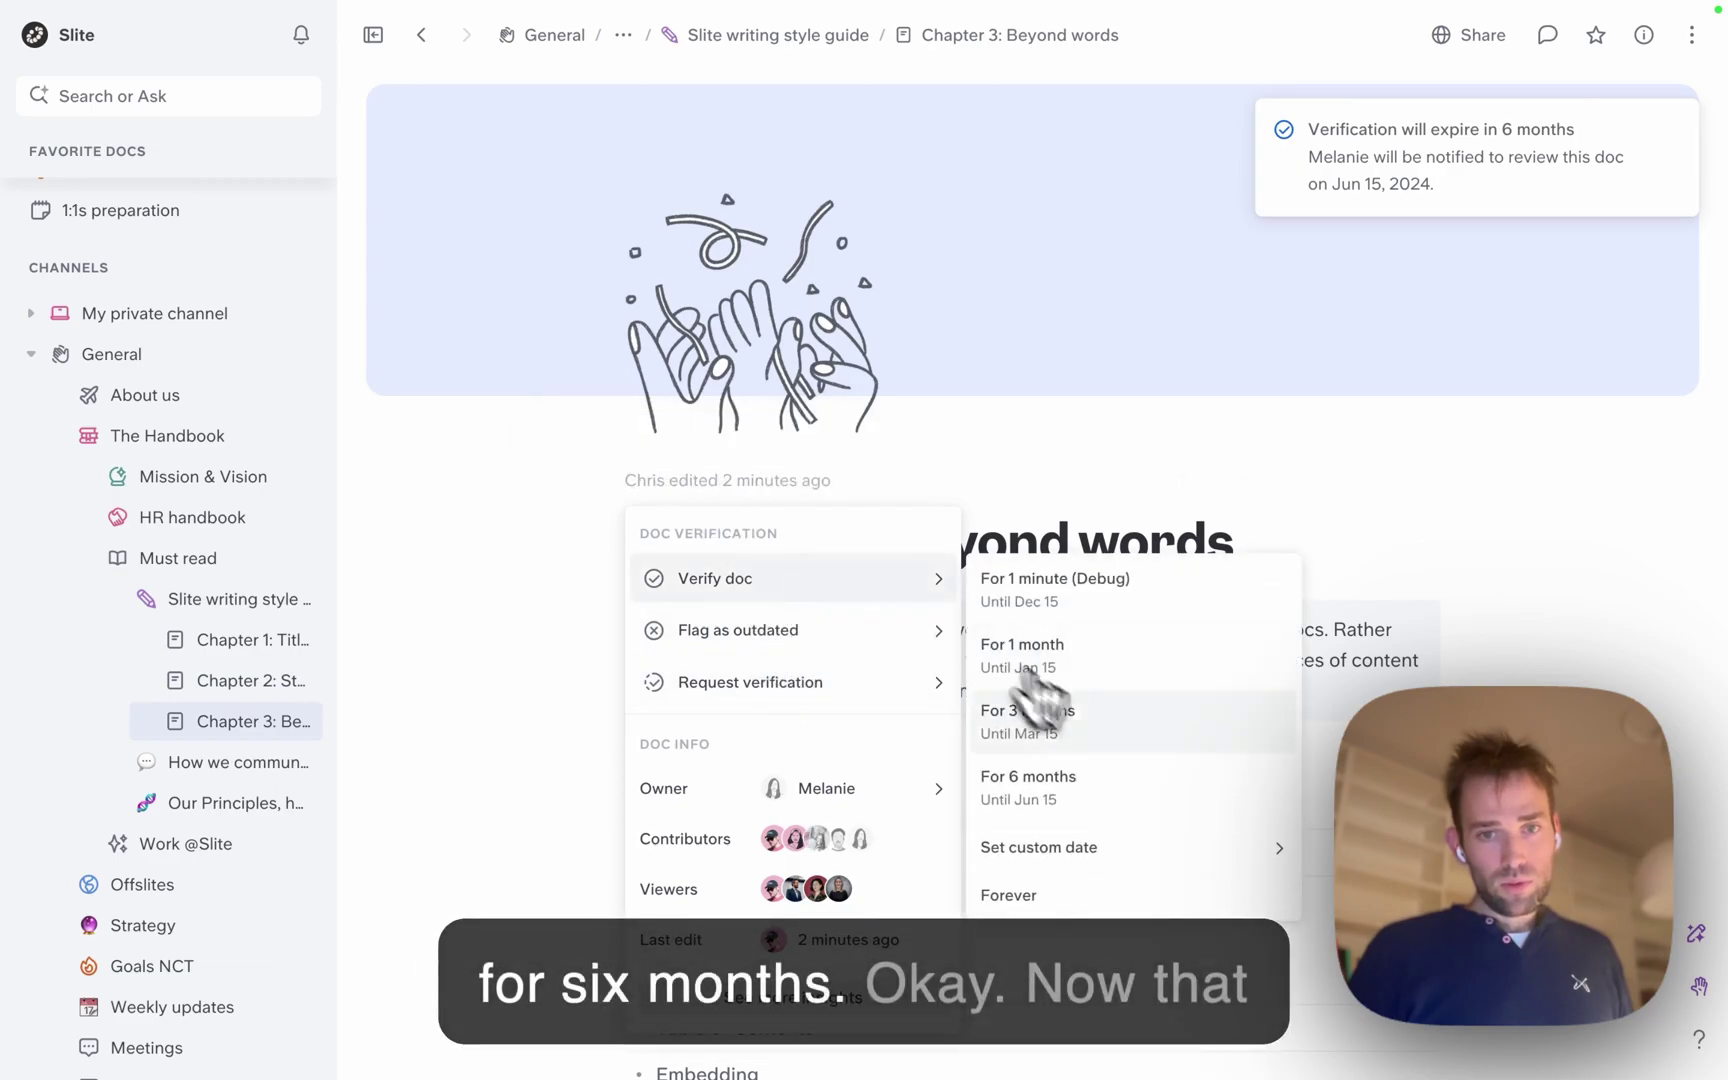
click(1085, 790)
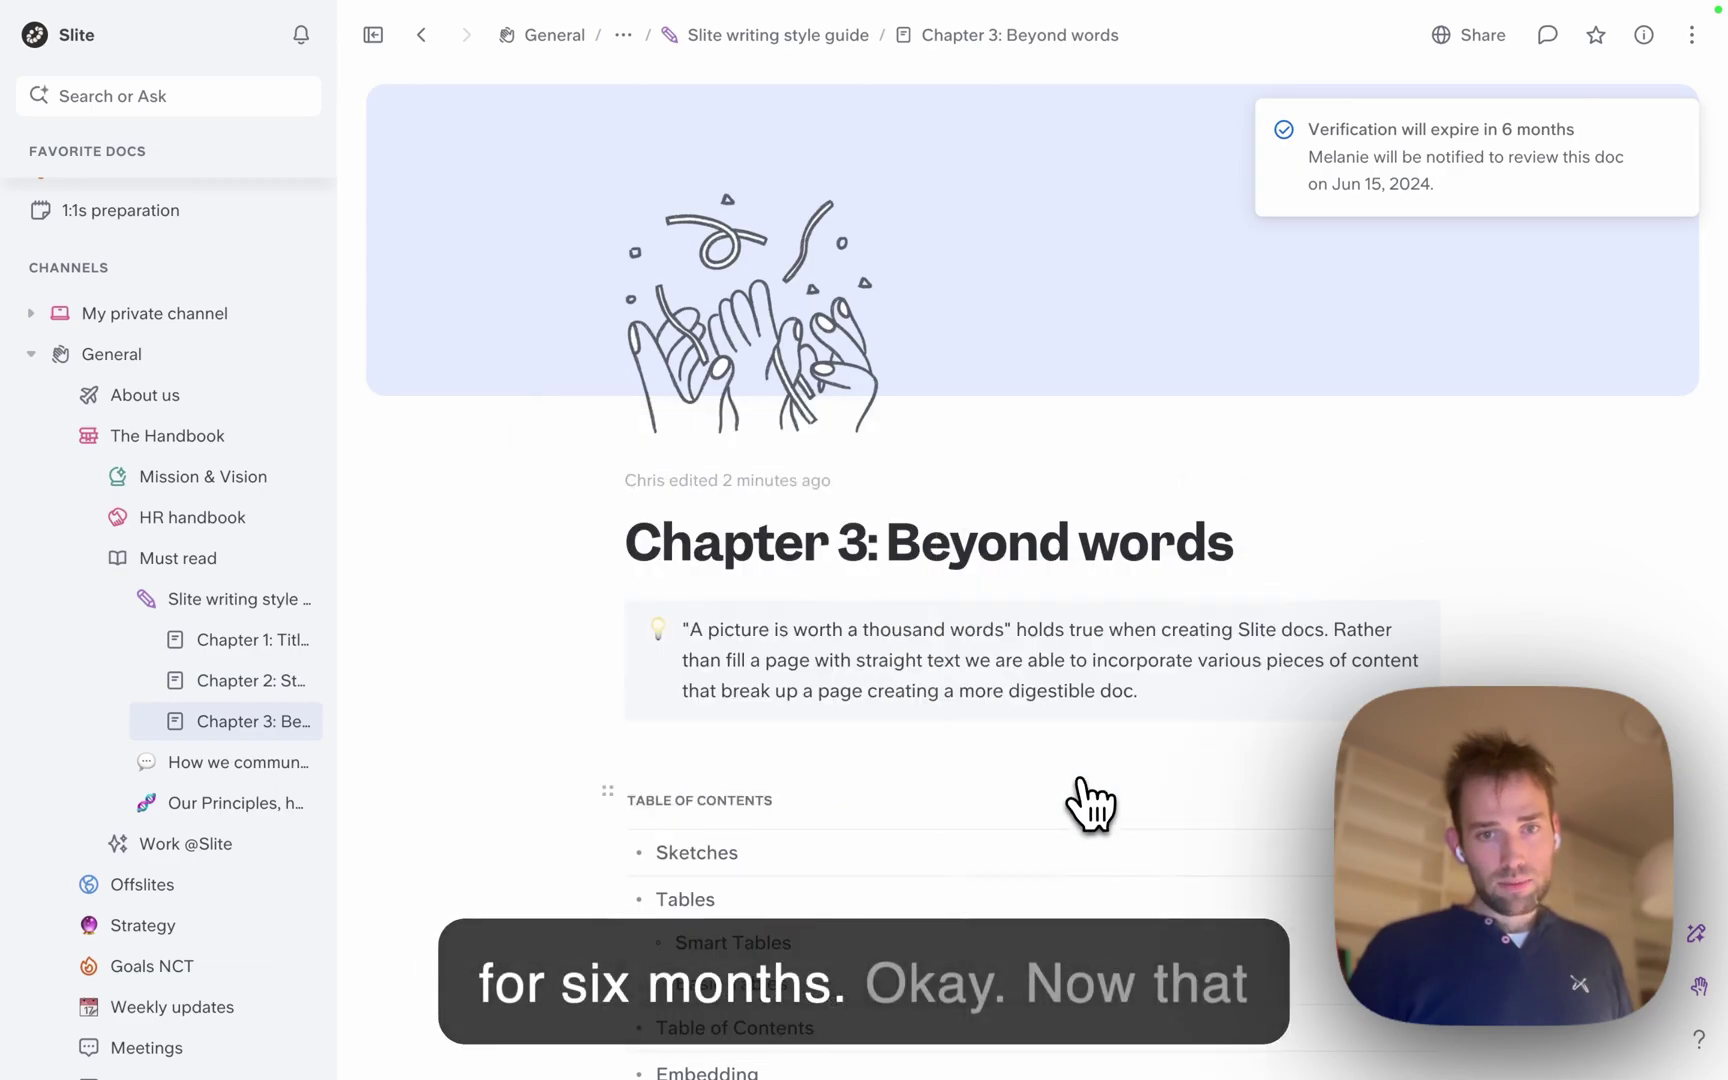
Step: Ask the AI assistant 'Should we capitalise titles in Slite?' using verified-only search
click(200, 606)
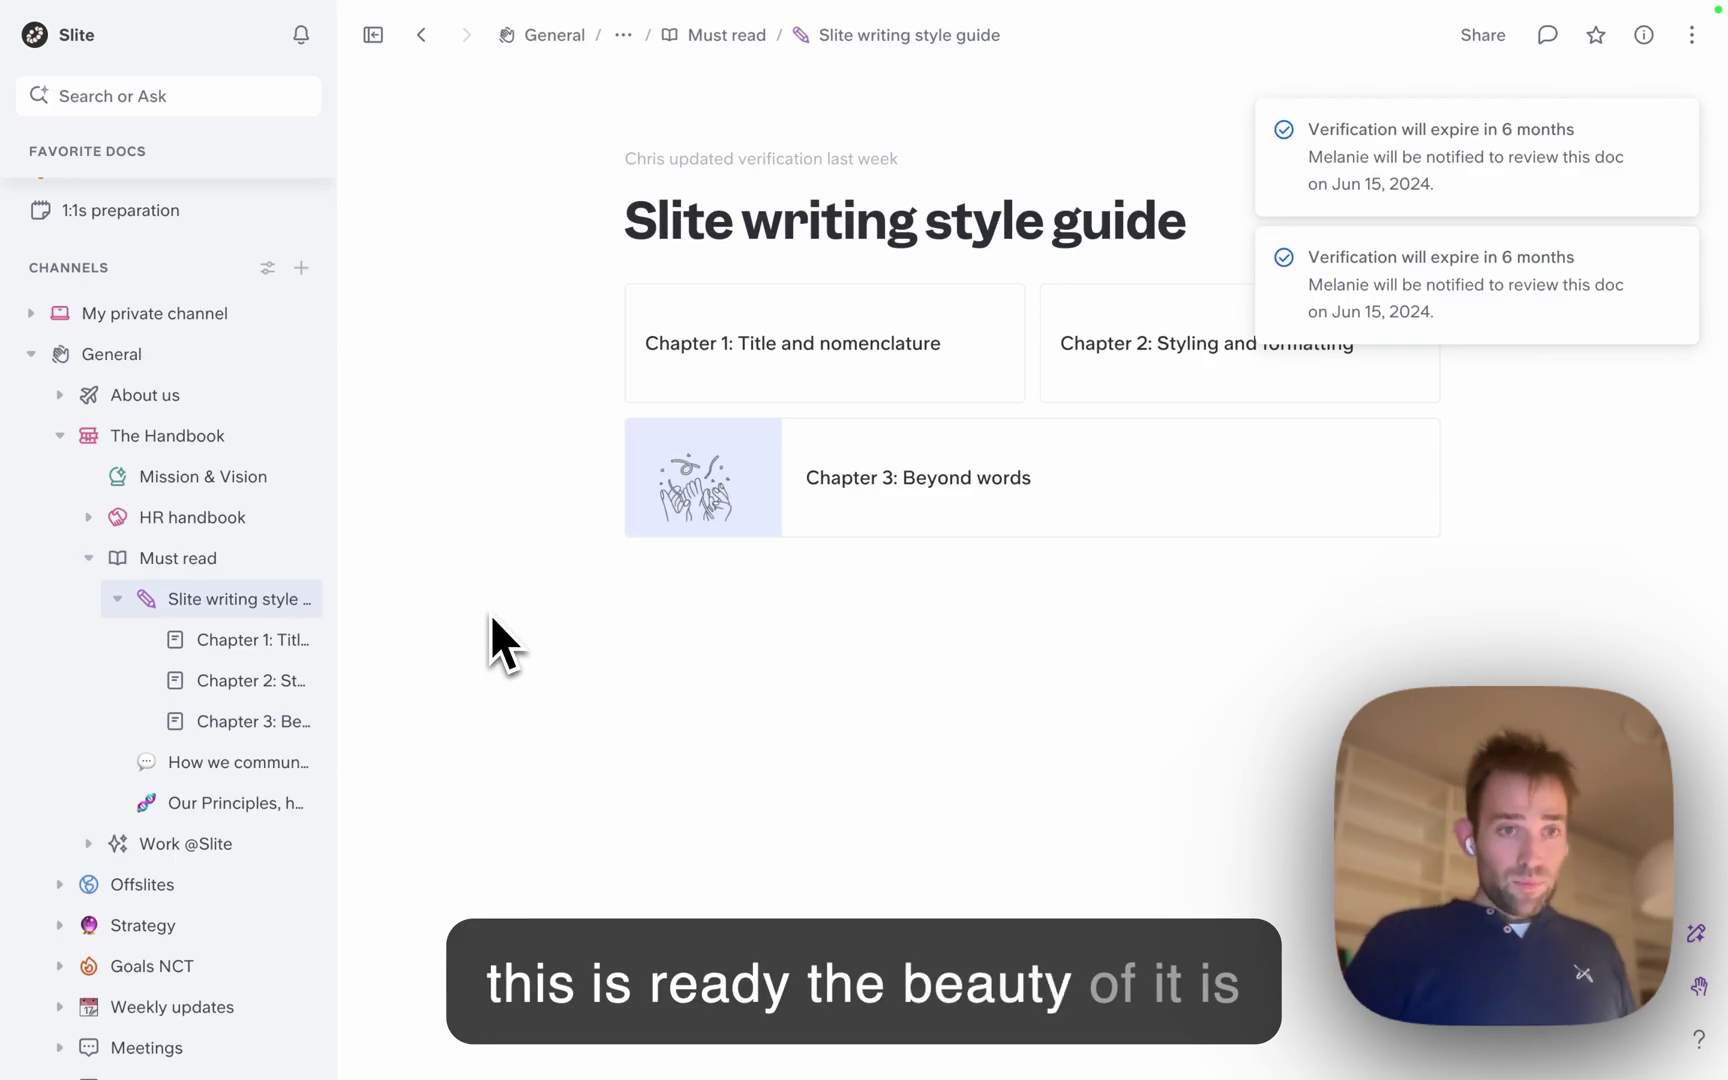
click(258, 106)
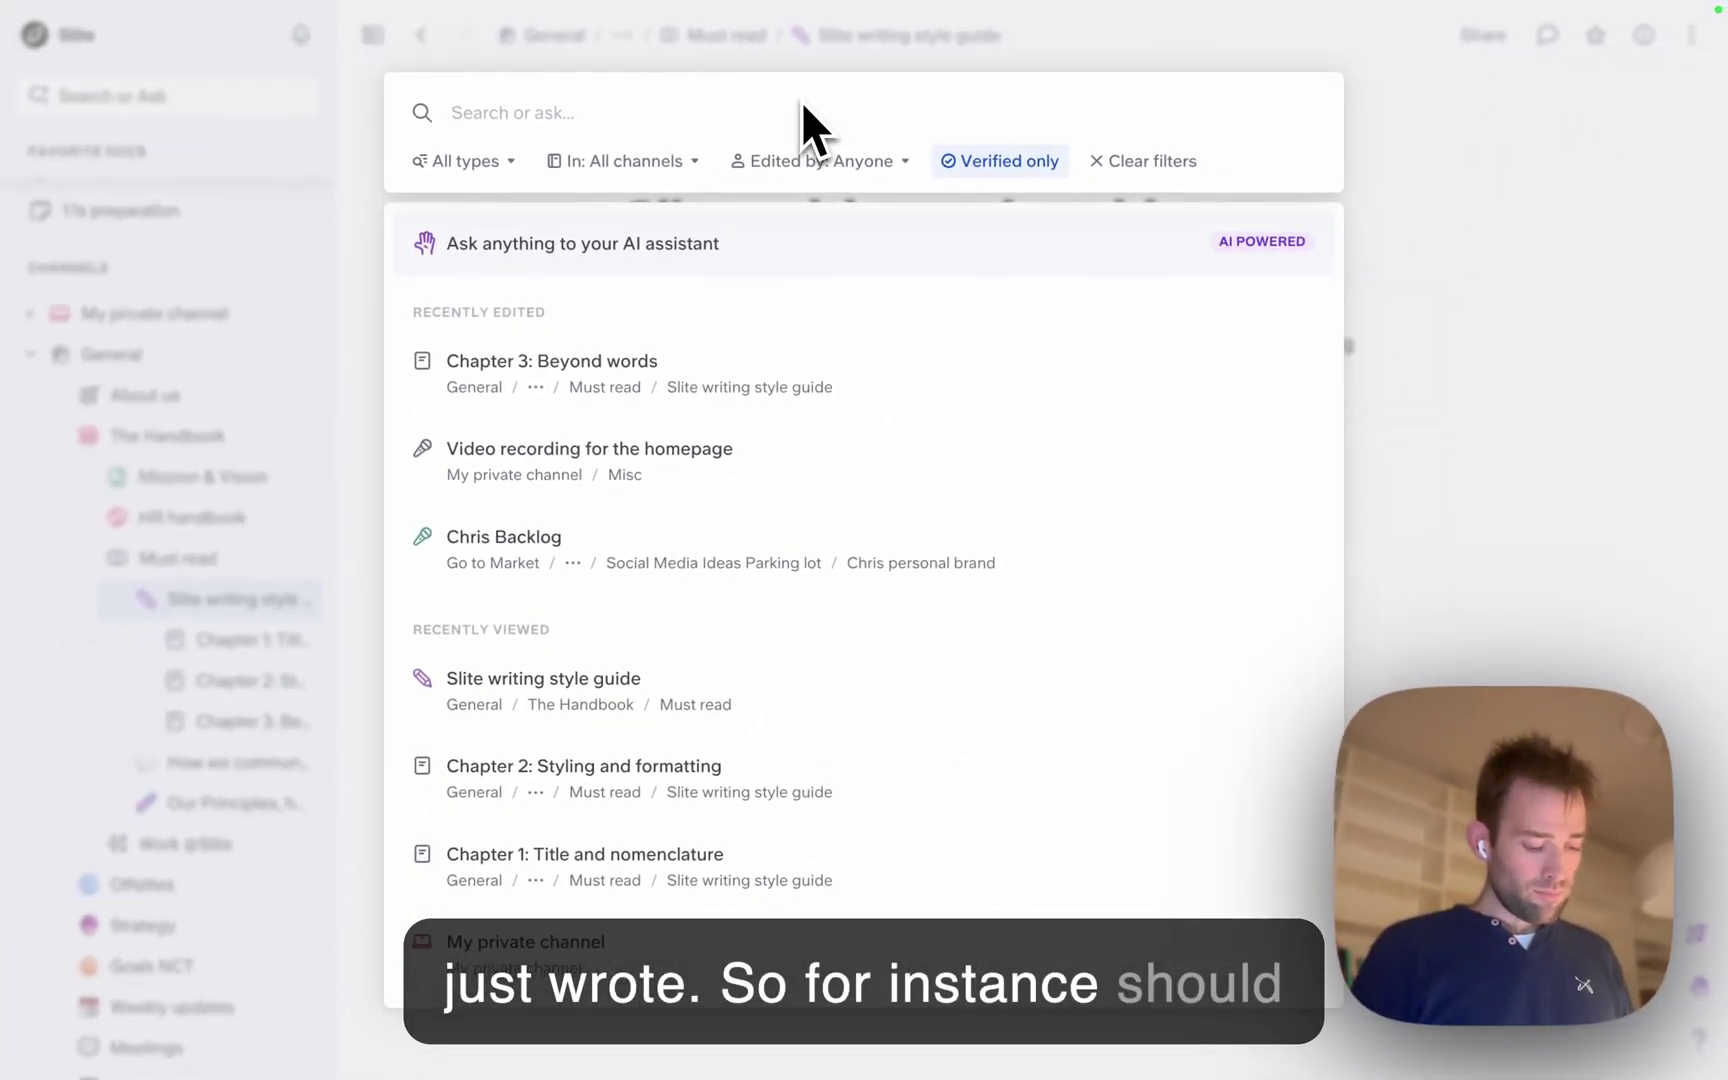
text(Should we c)
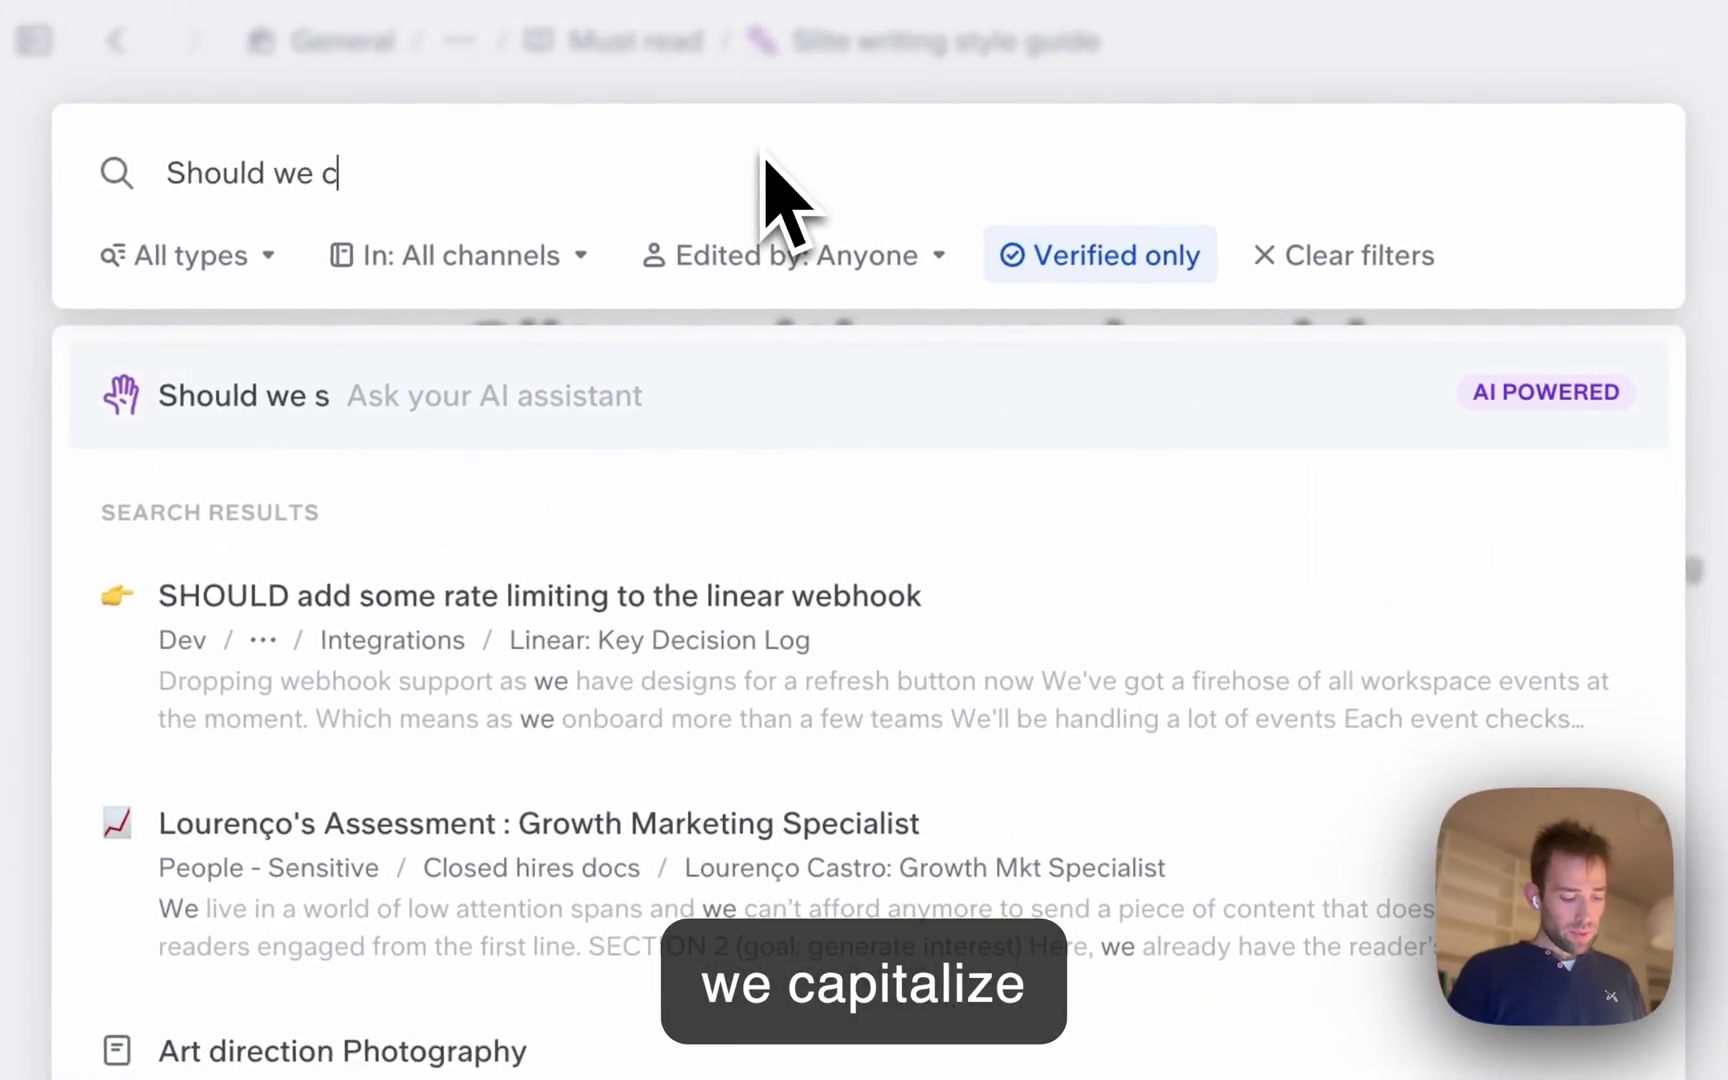
text(apti)
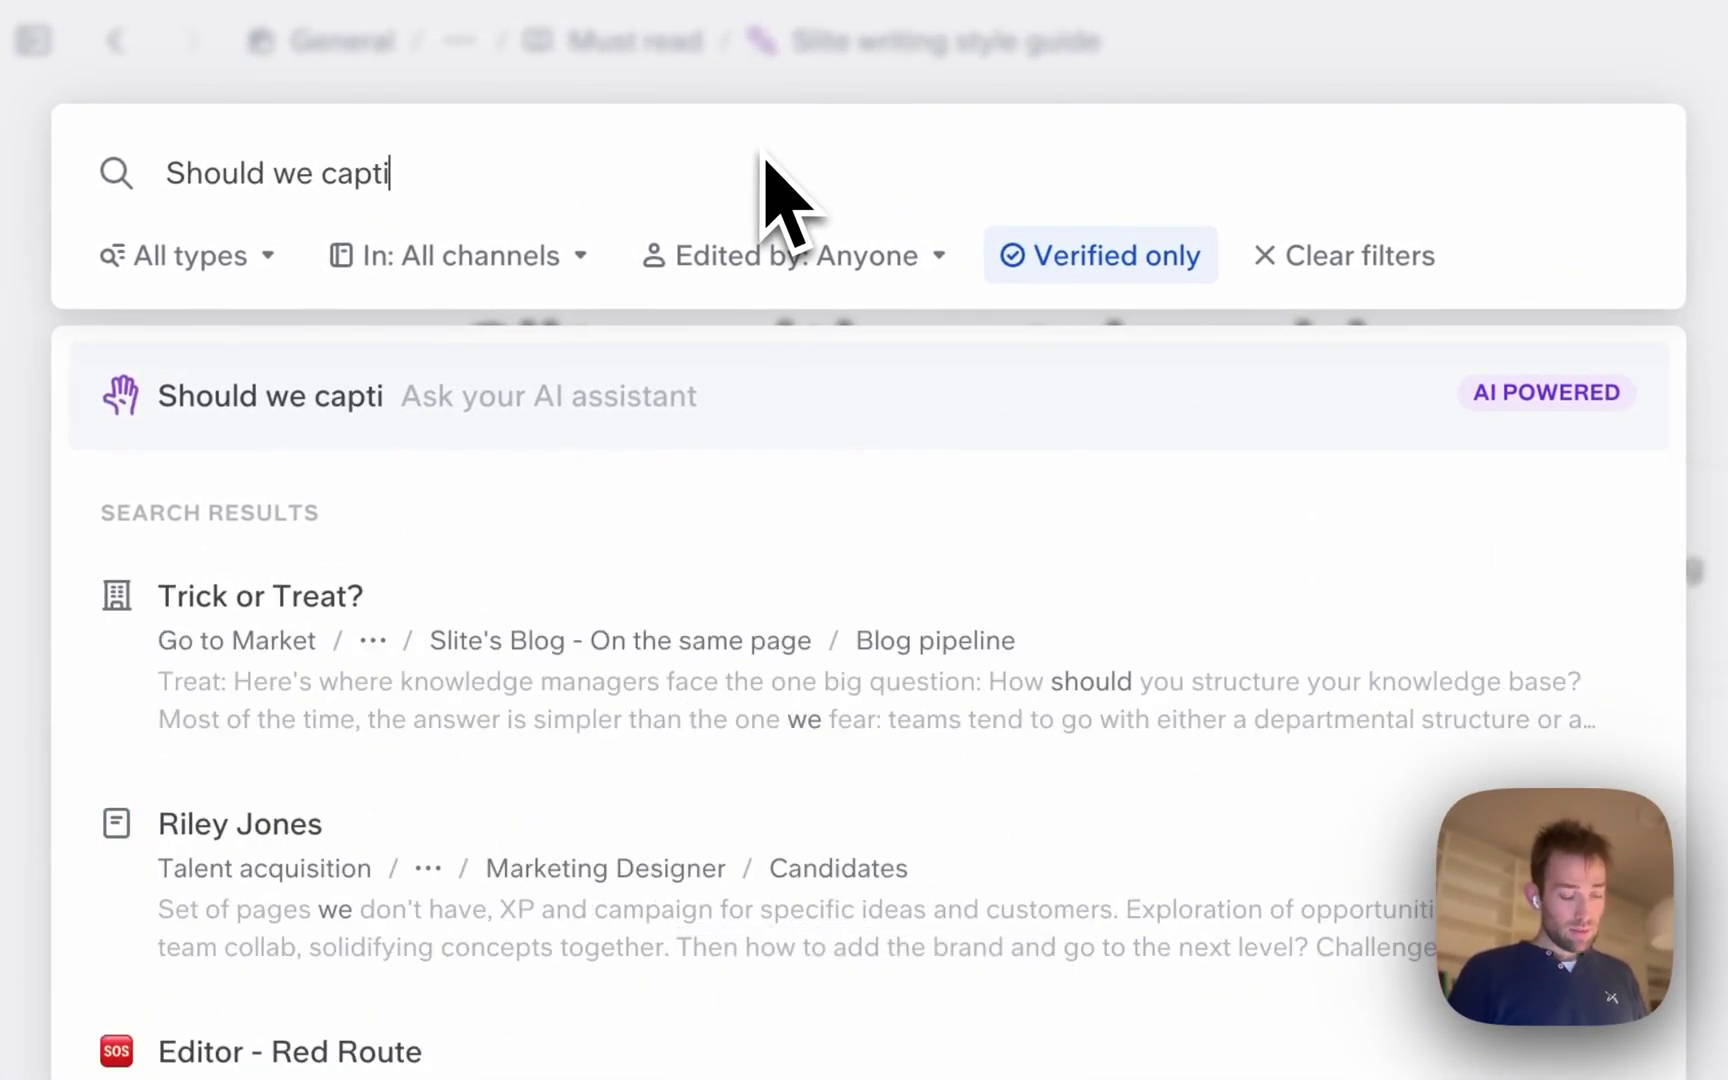
key(BackSpace)
key(BackSpace)
text(italise titles in )
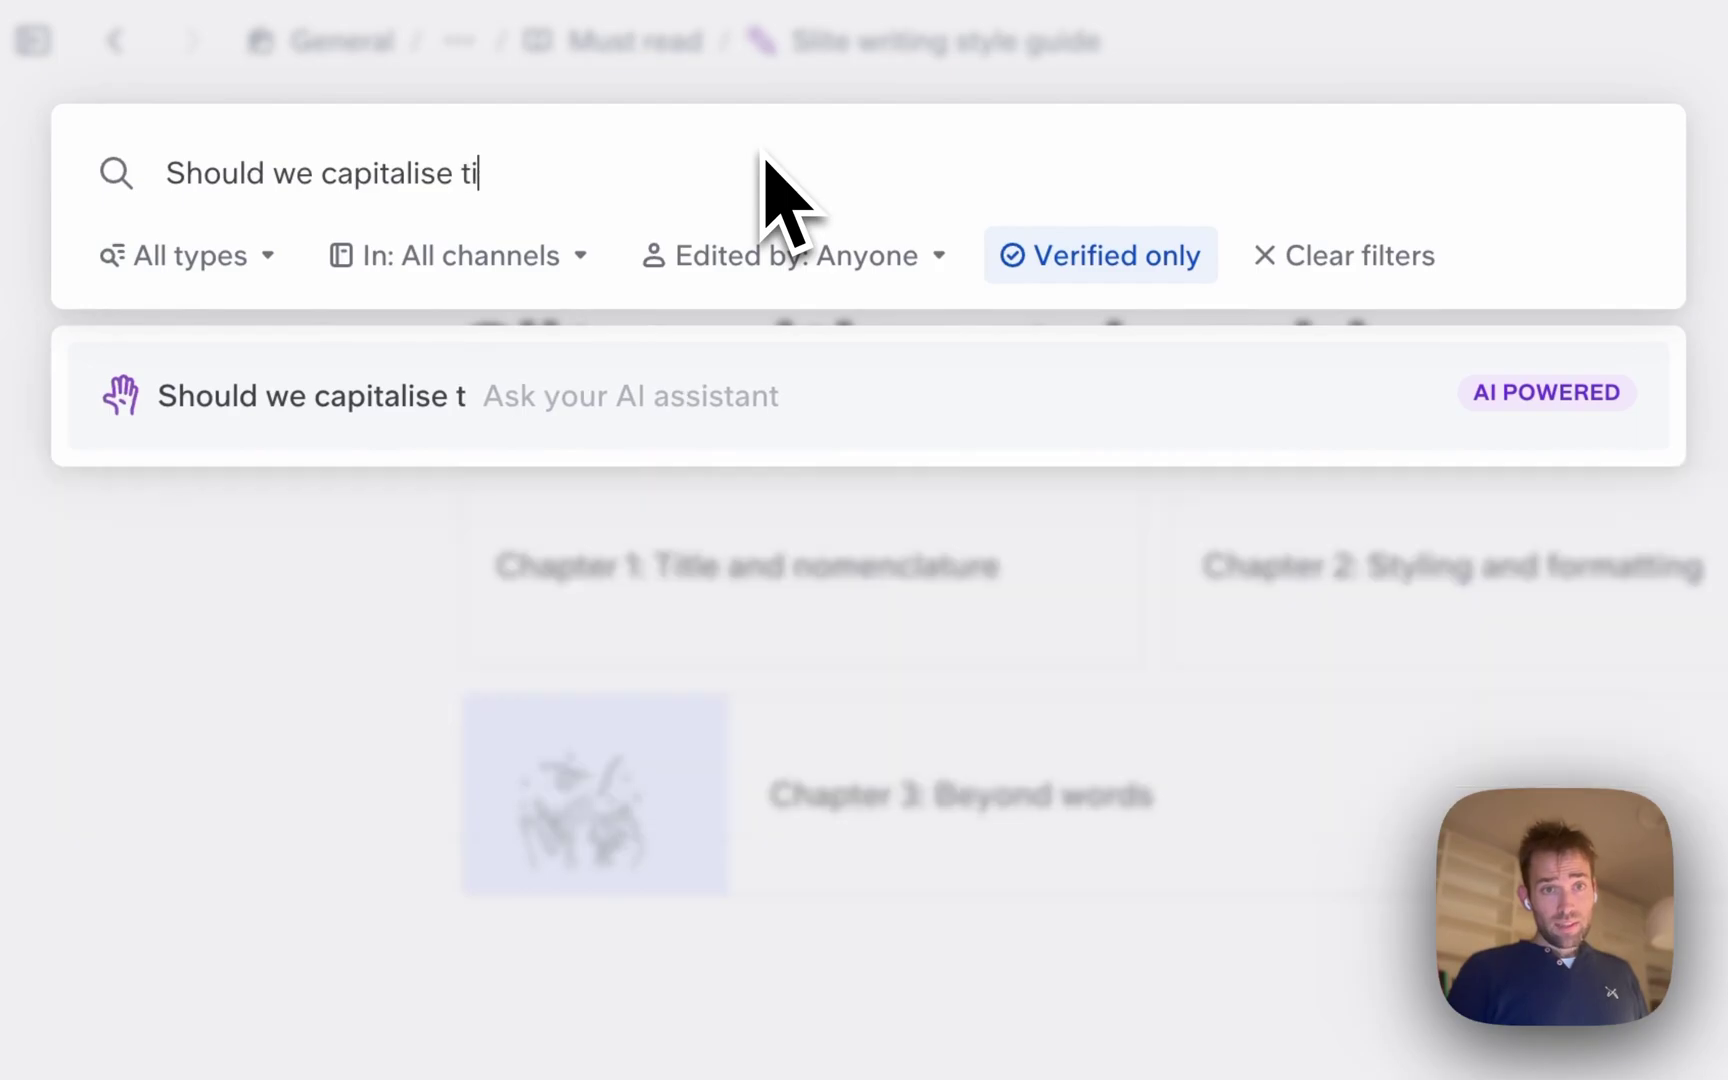
text(Slite?)
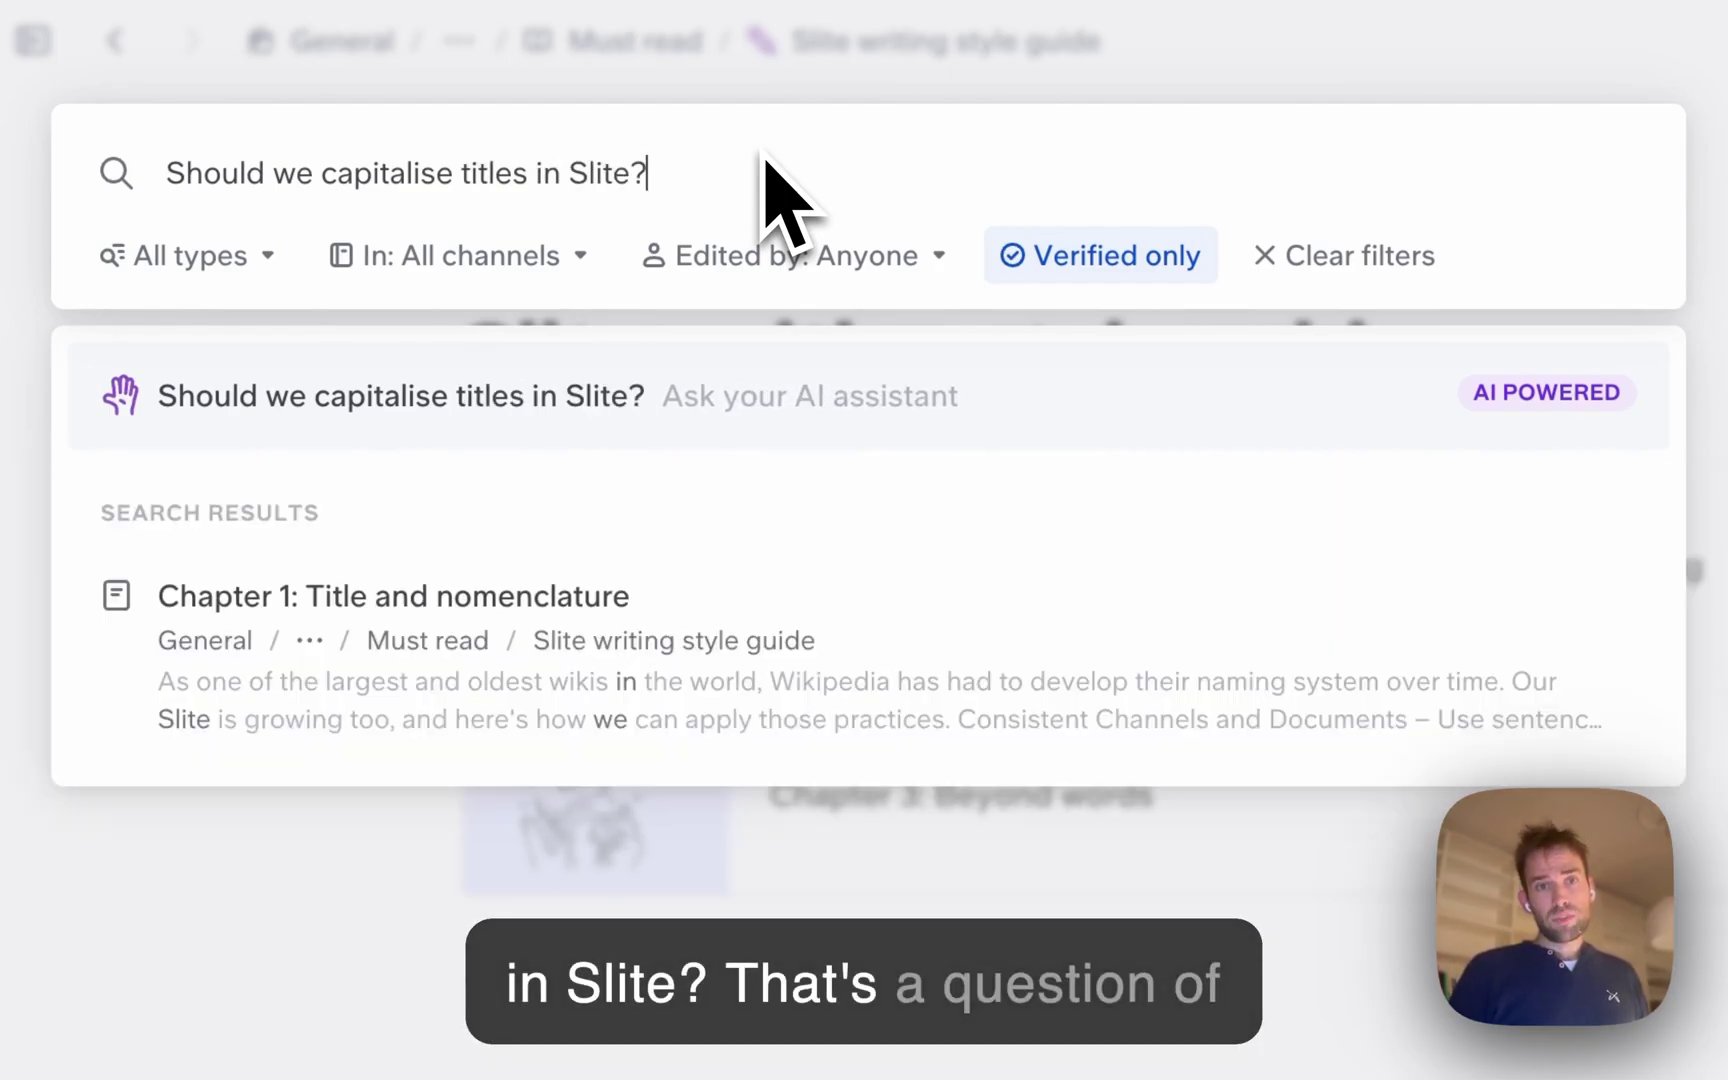
click(876, 390)
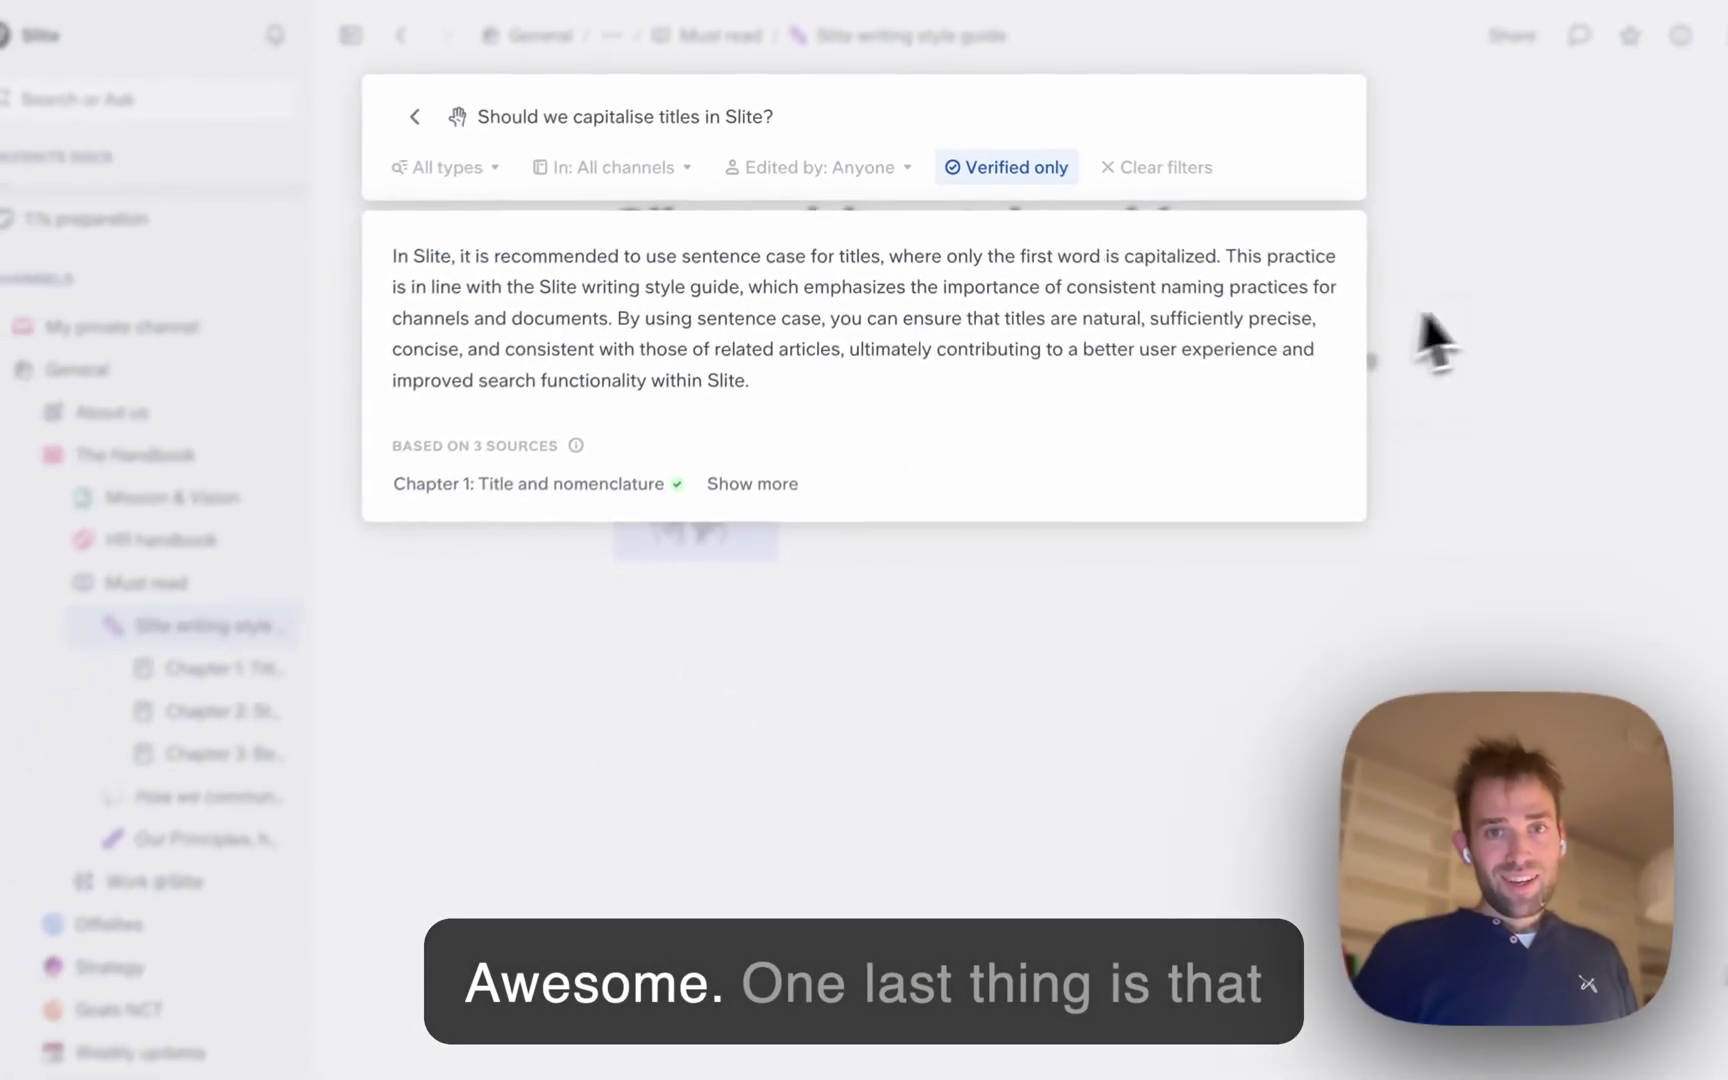
Step: Close the search and filter the Knowledge Management dashboard to show Outdated docs
key(Escape)
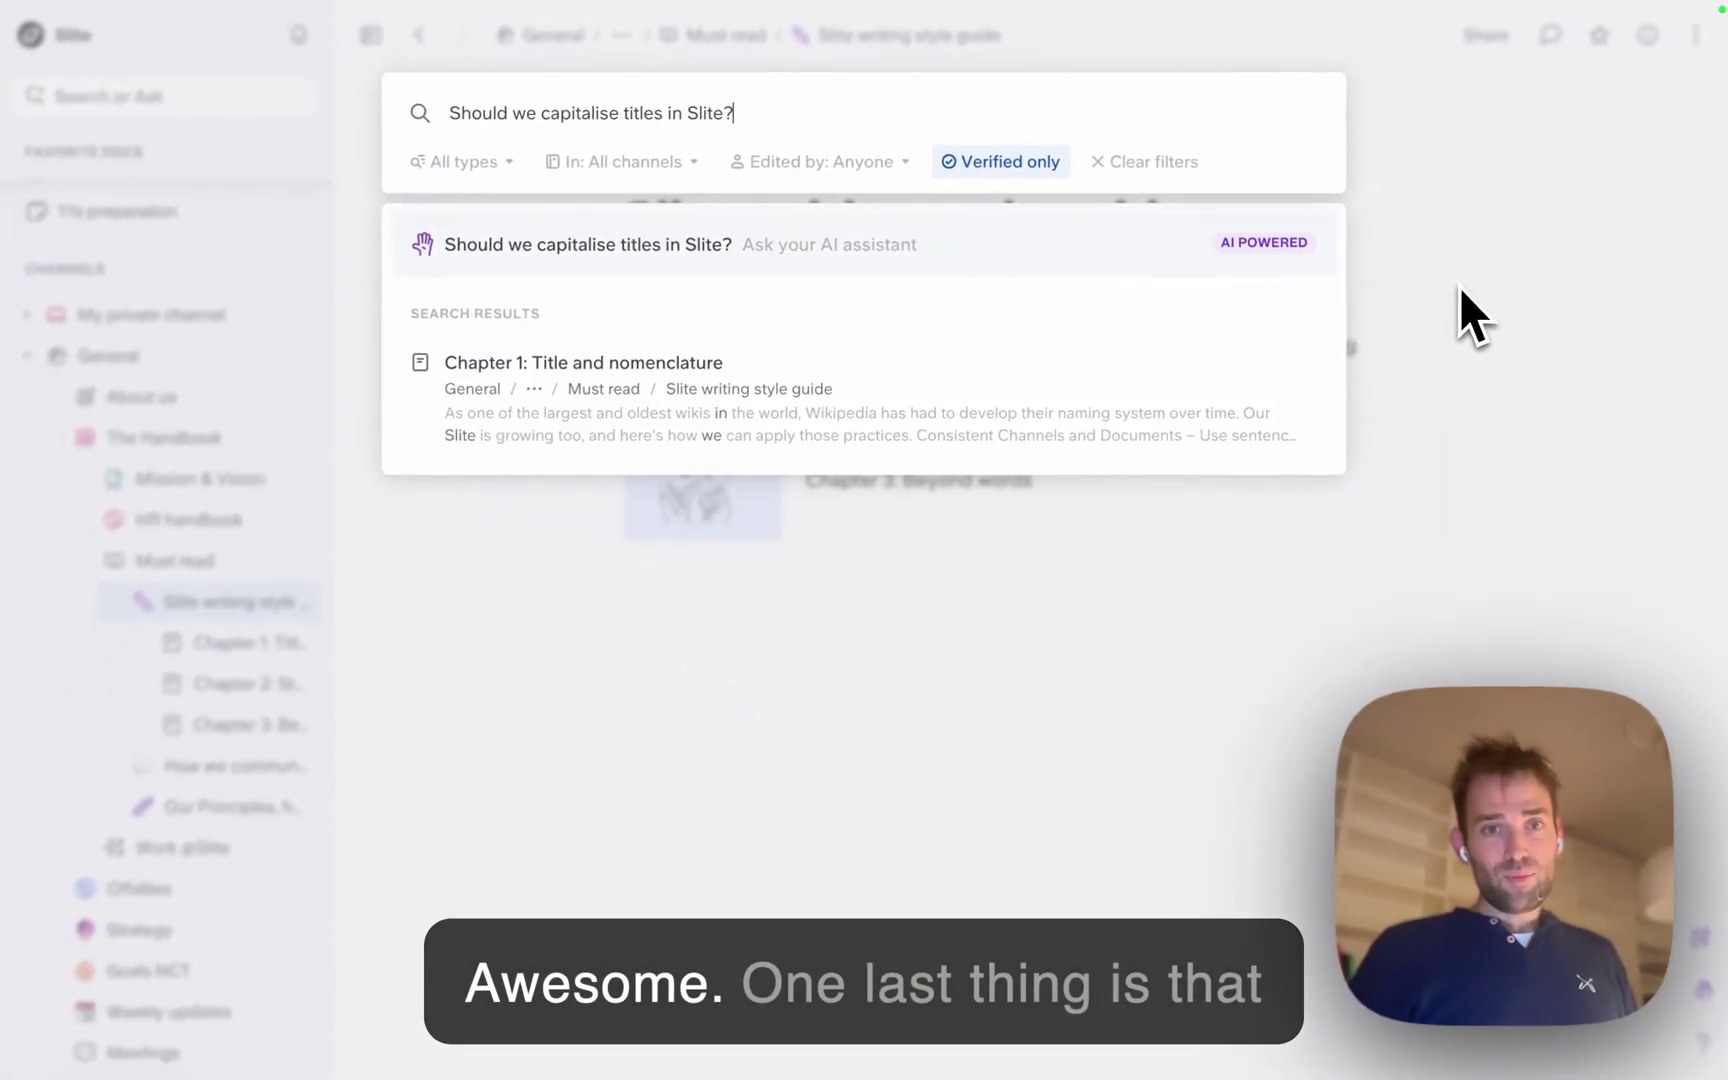
click(1457, 284)
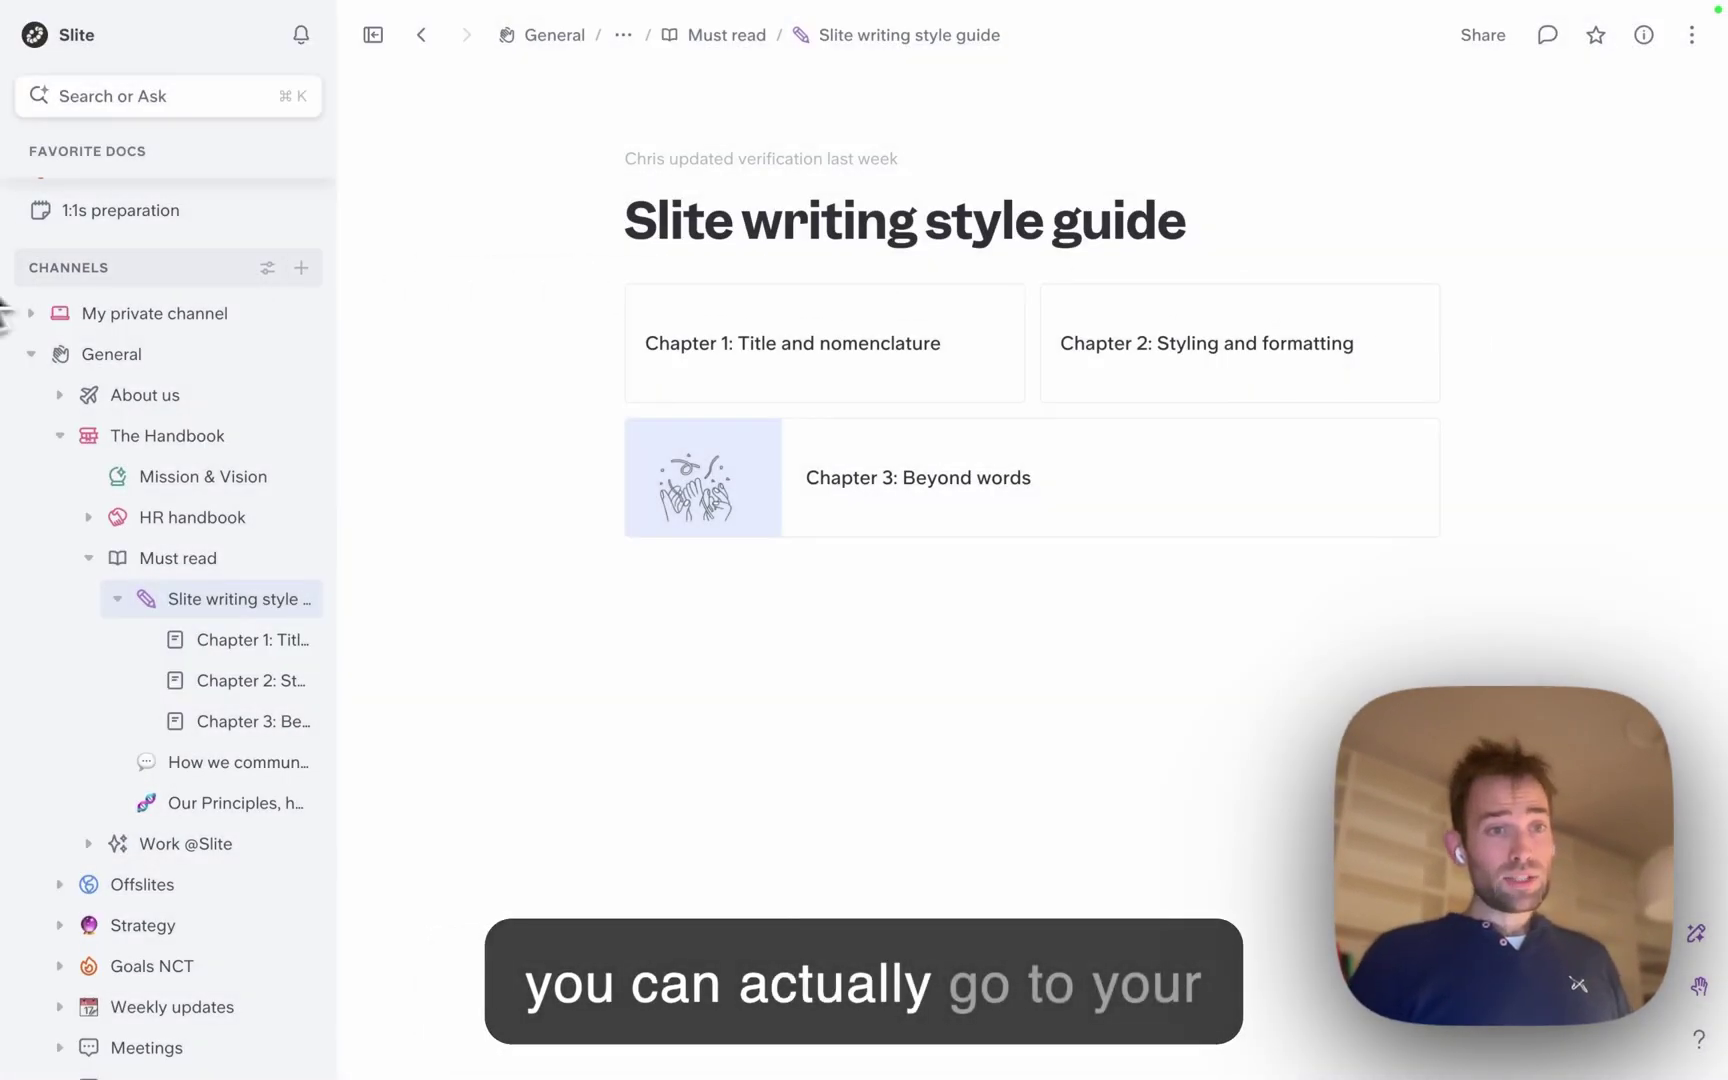
scroll(57, 278, up, 5)
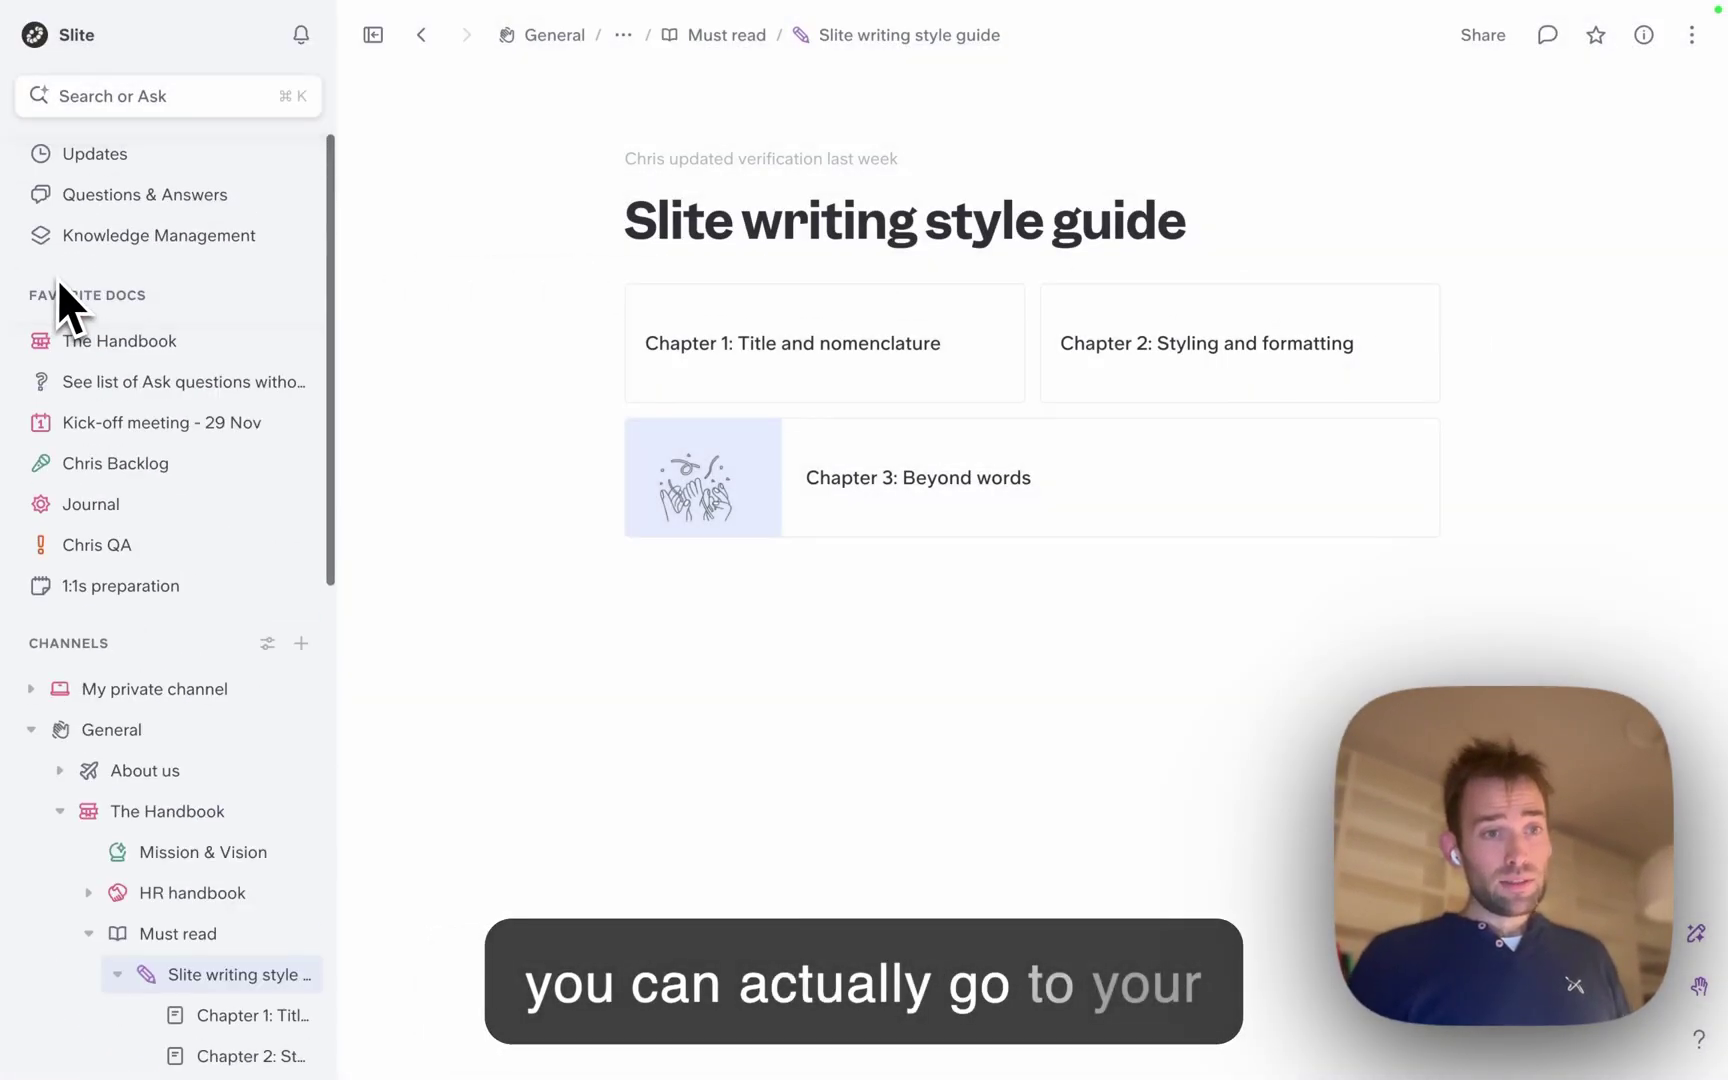
click(224, 240)
click(586, 347)
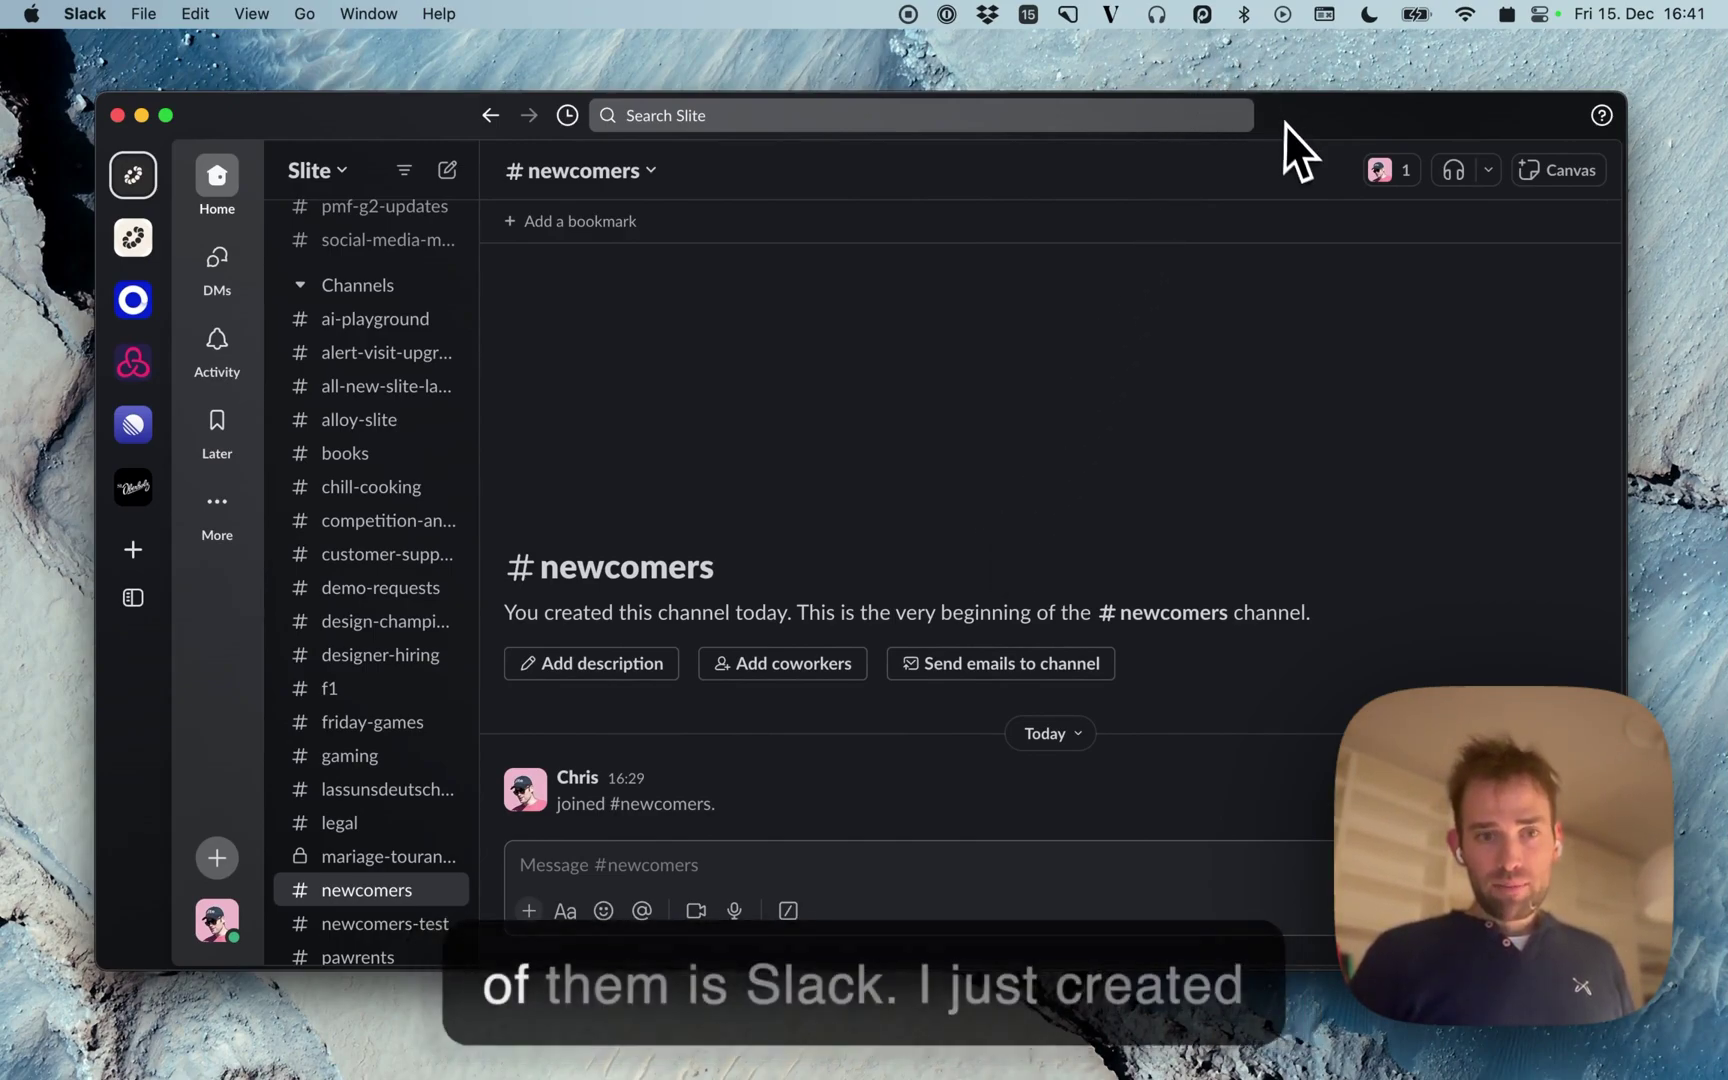
drag(1296, 154, 1256, 93)
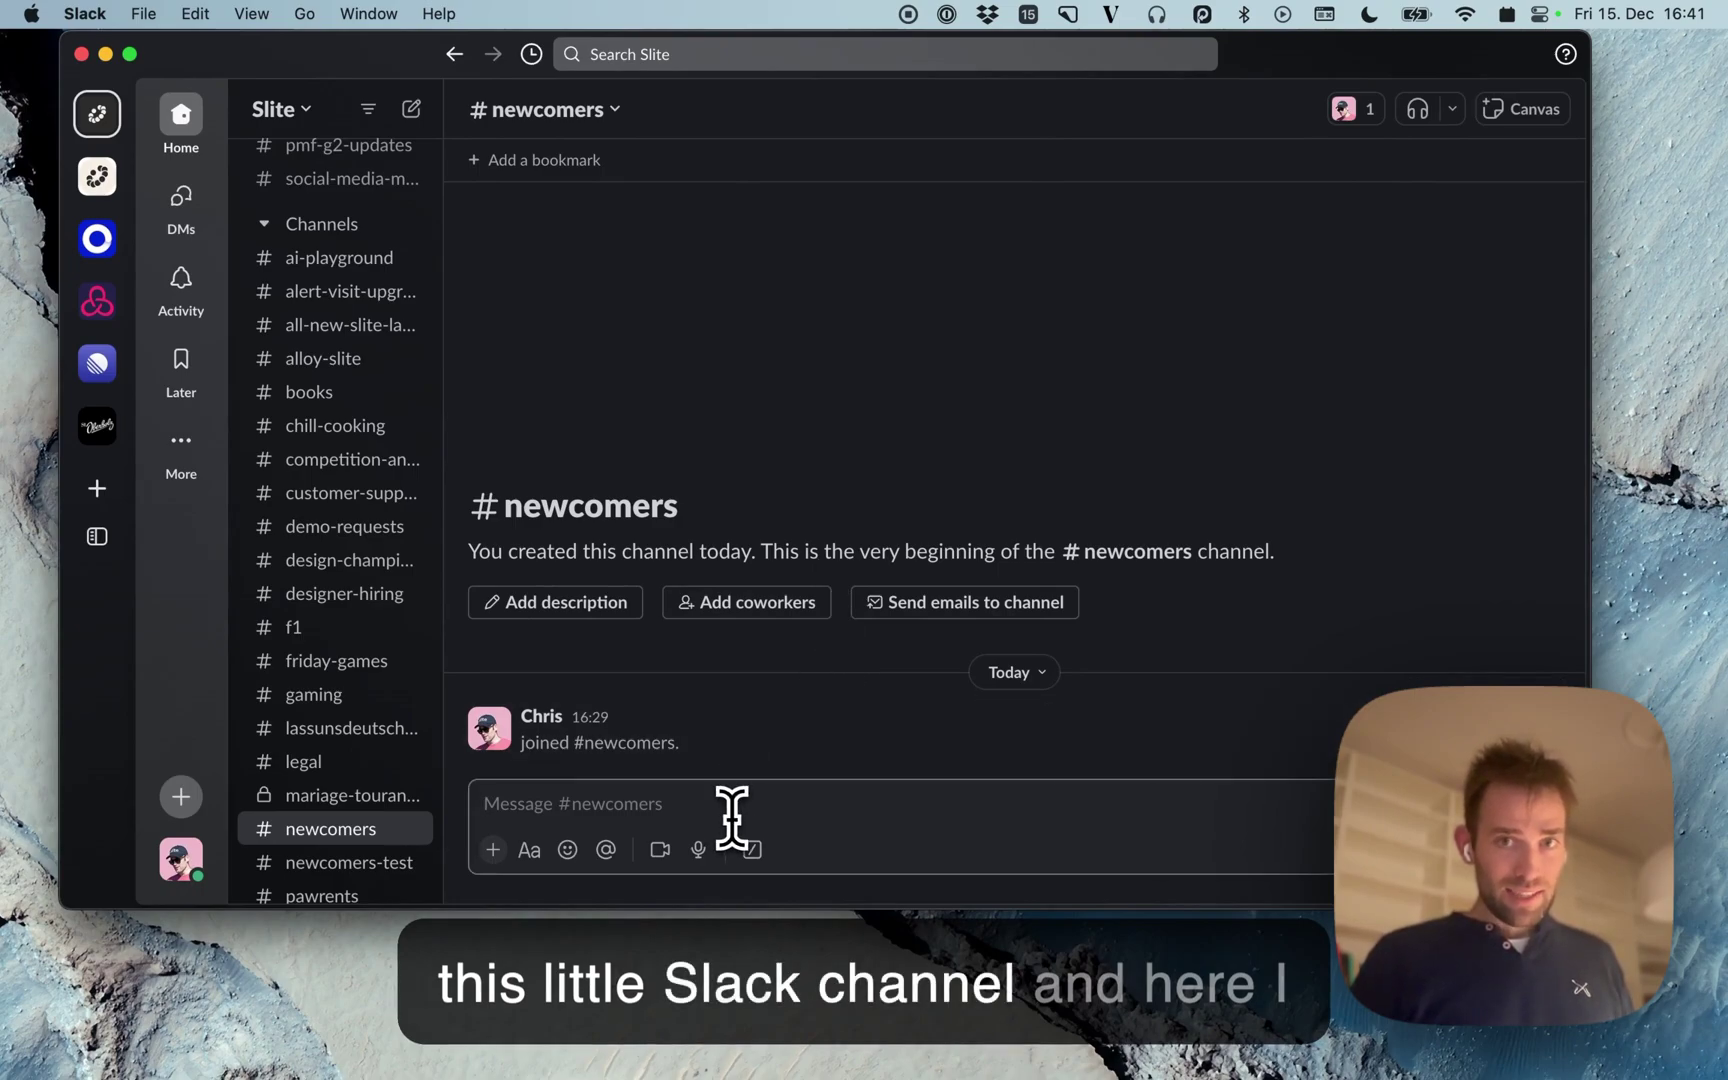
text(@sliote)
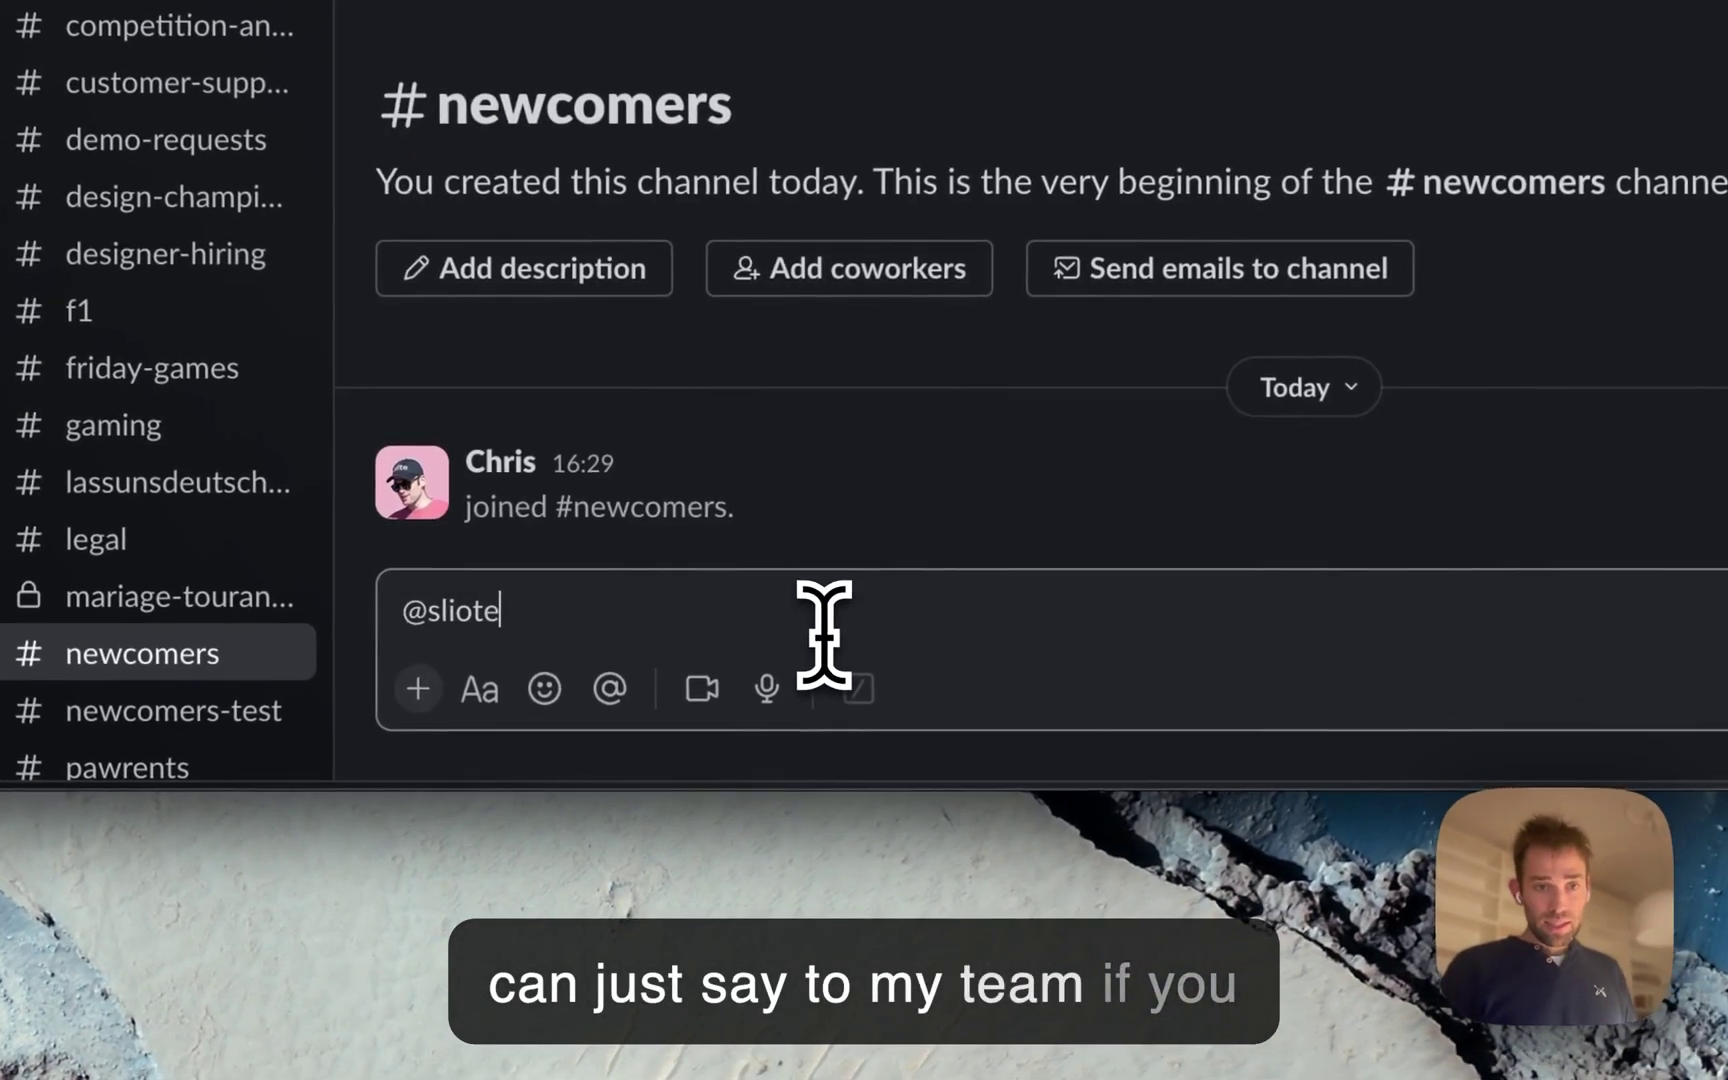
key(BackSpace)
key(BackSpace)
text(te)
key(Return)
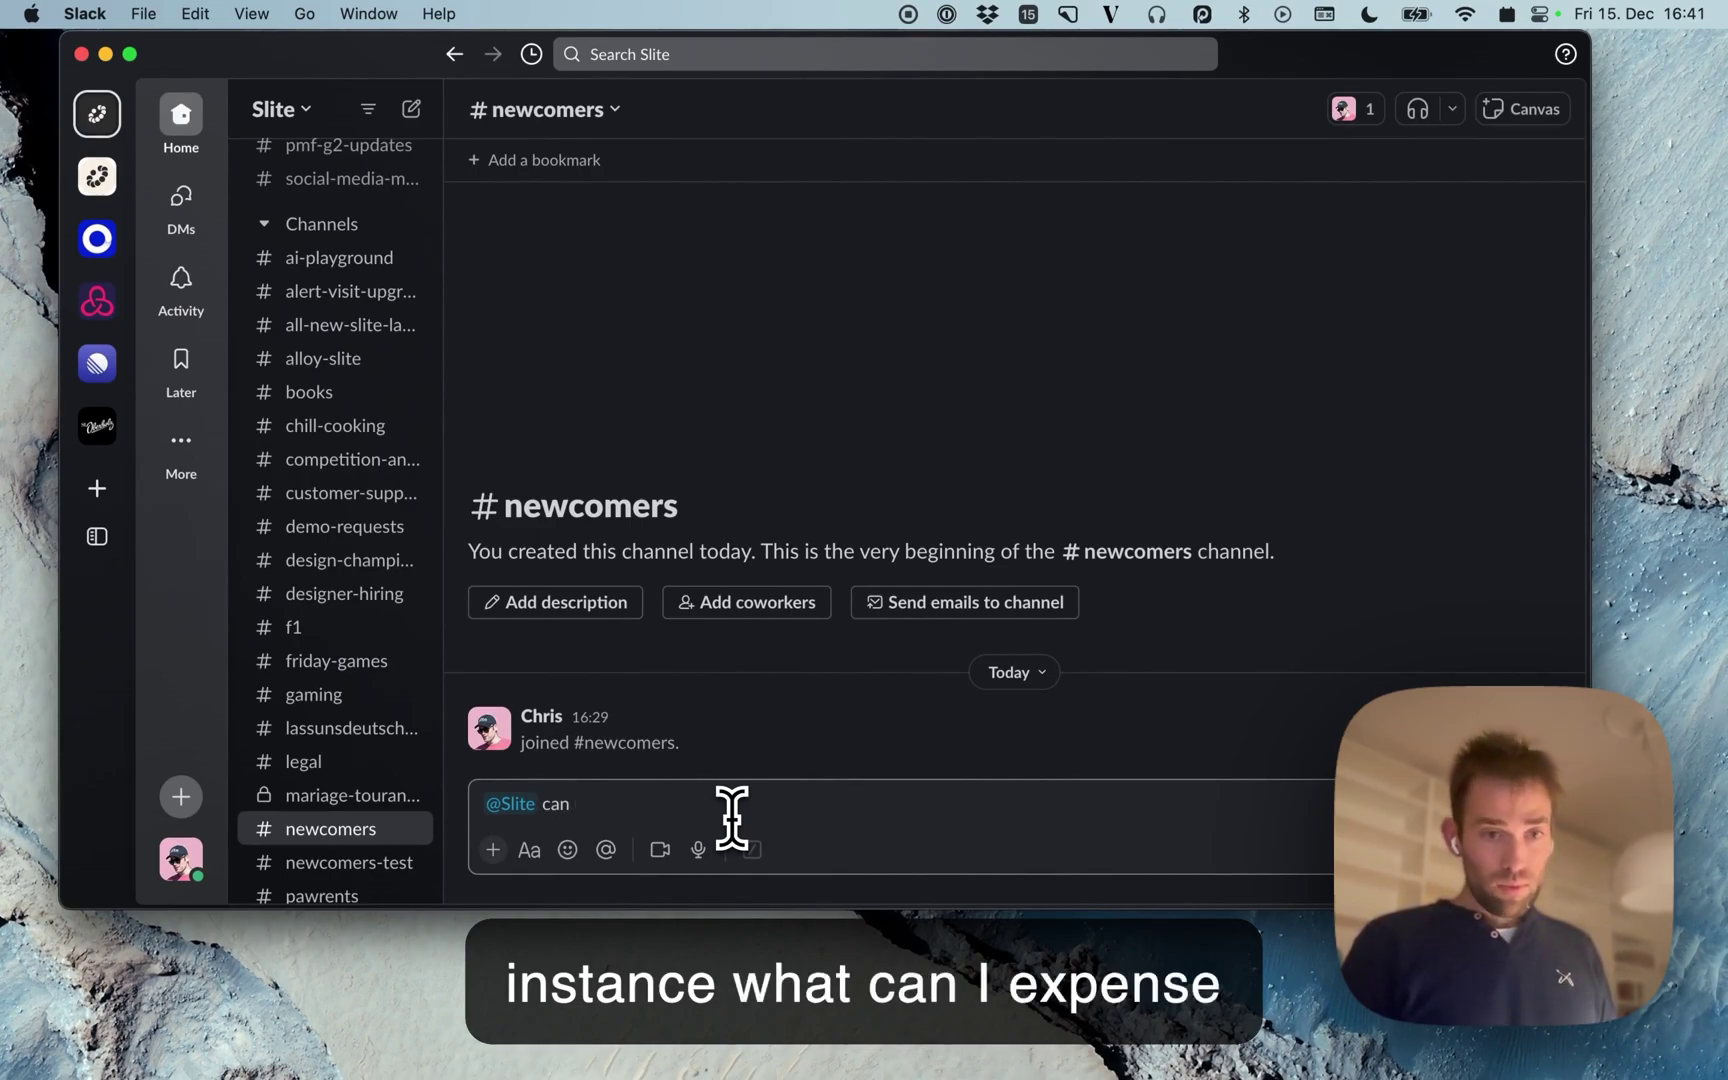
text(han)
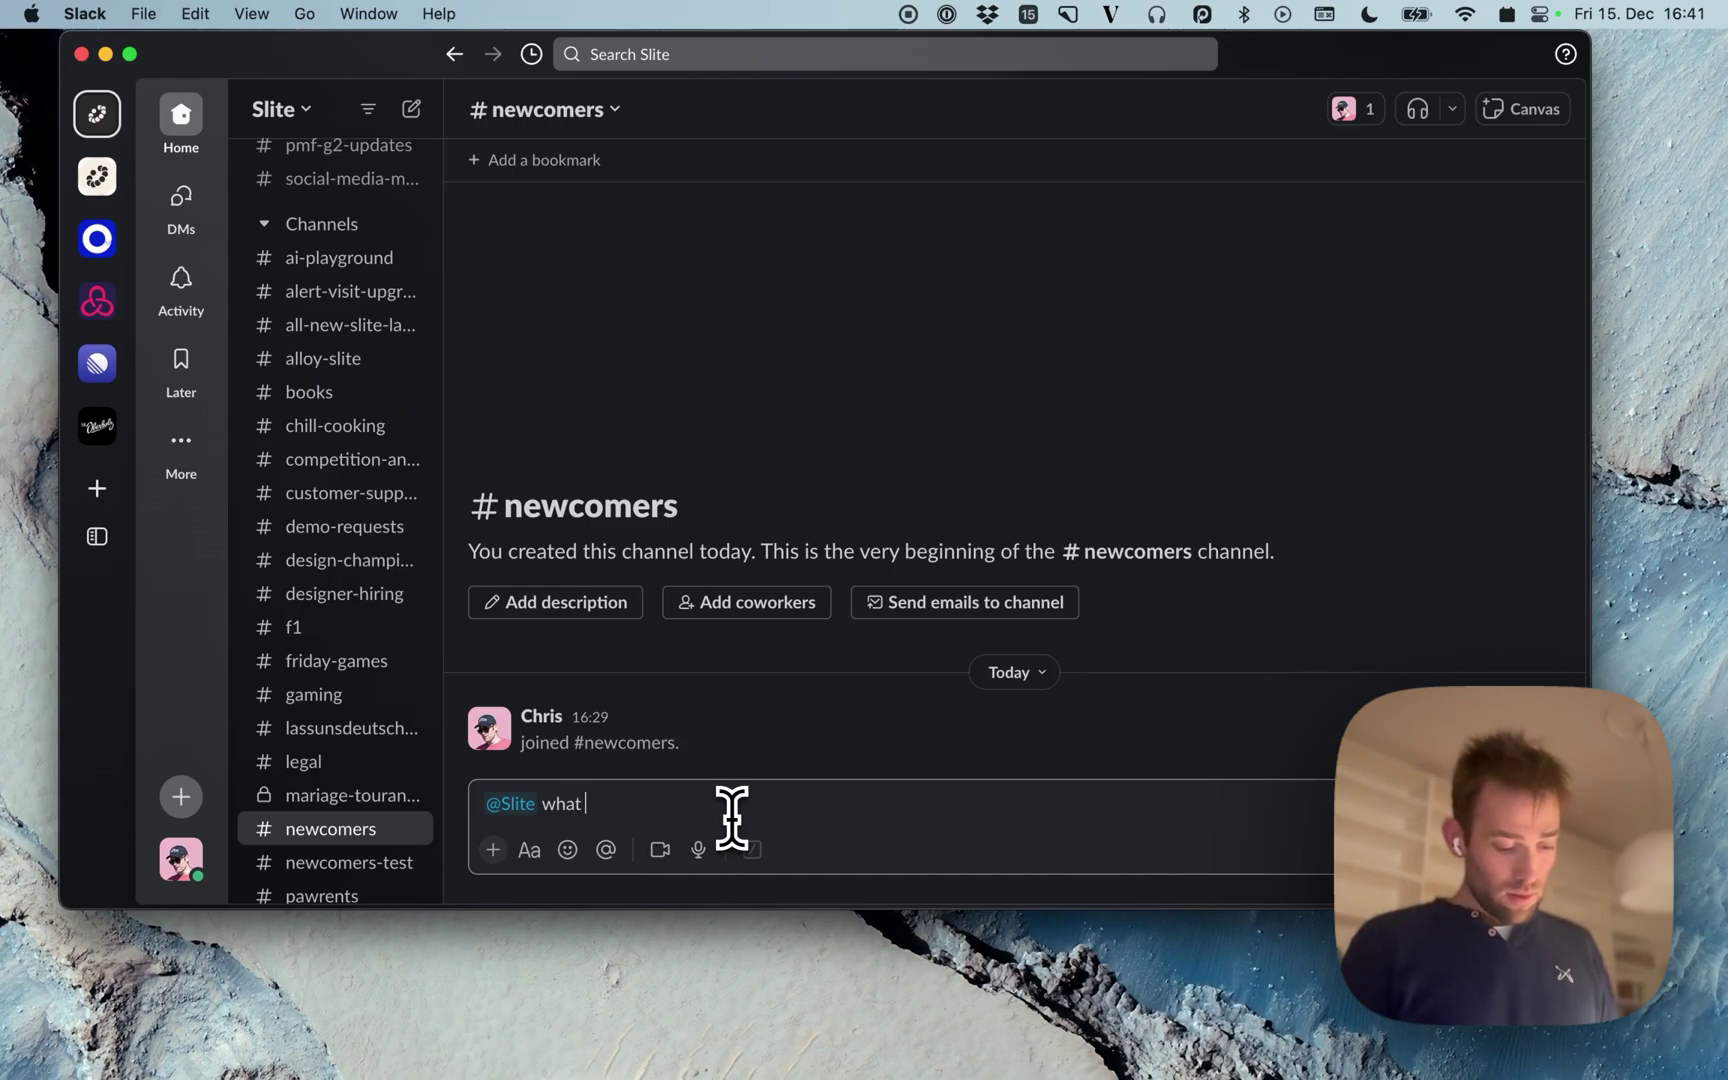
text( can I expense for my next)
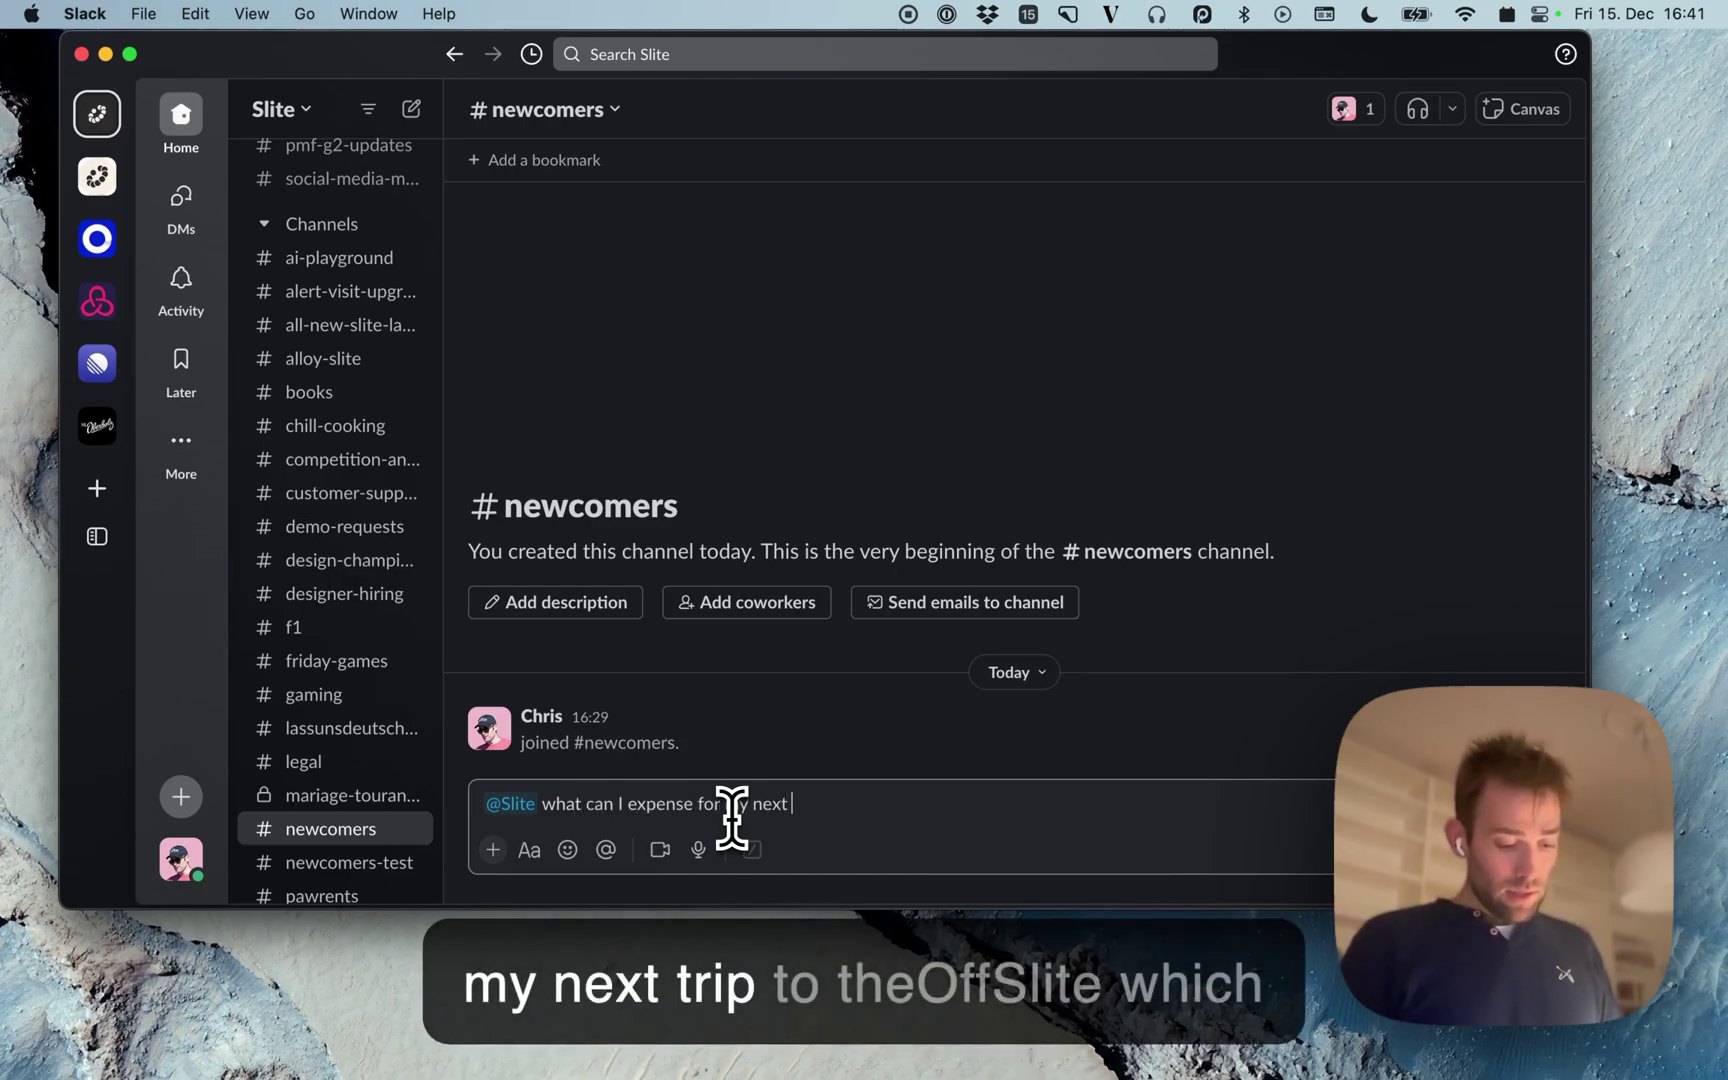
text( trip to the)
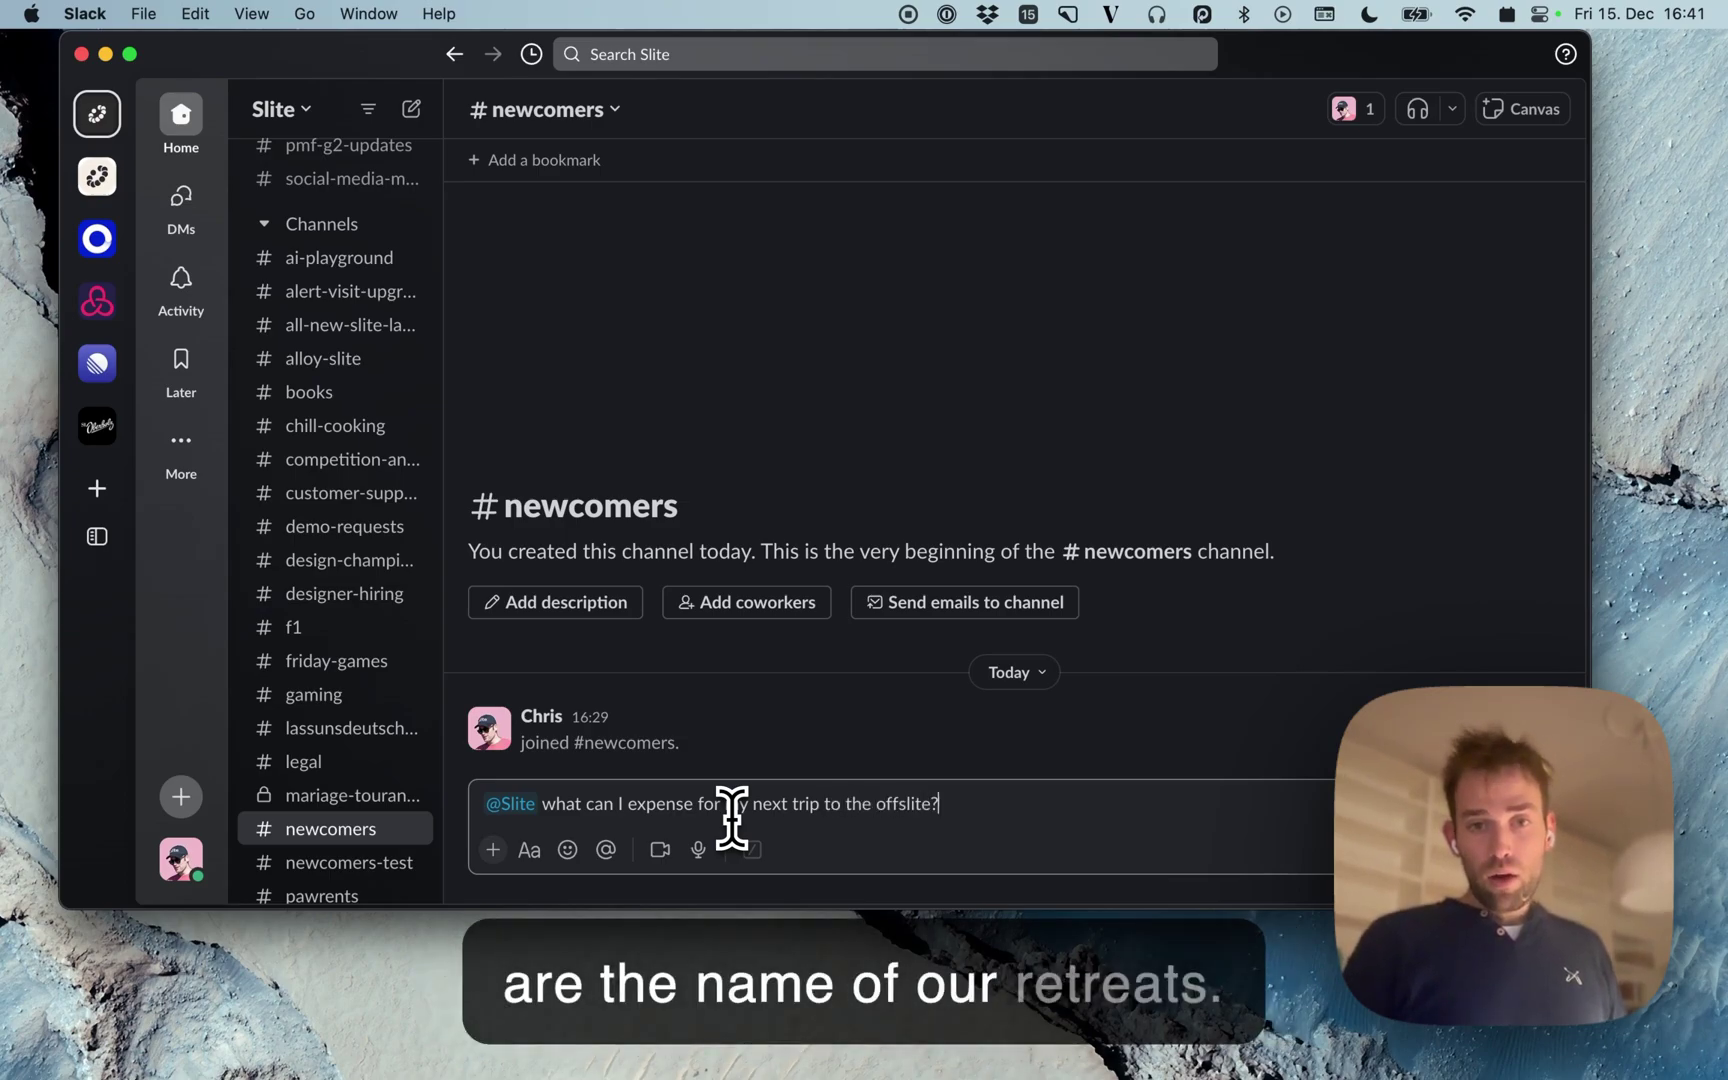
text( offsite?)
key(Return)
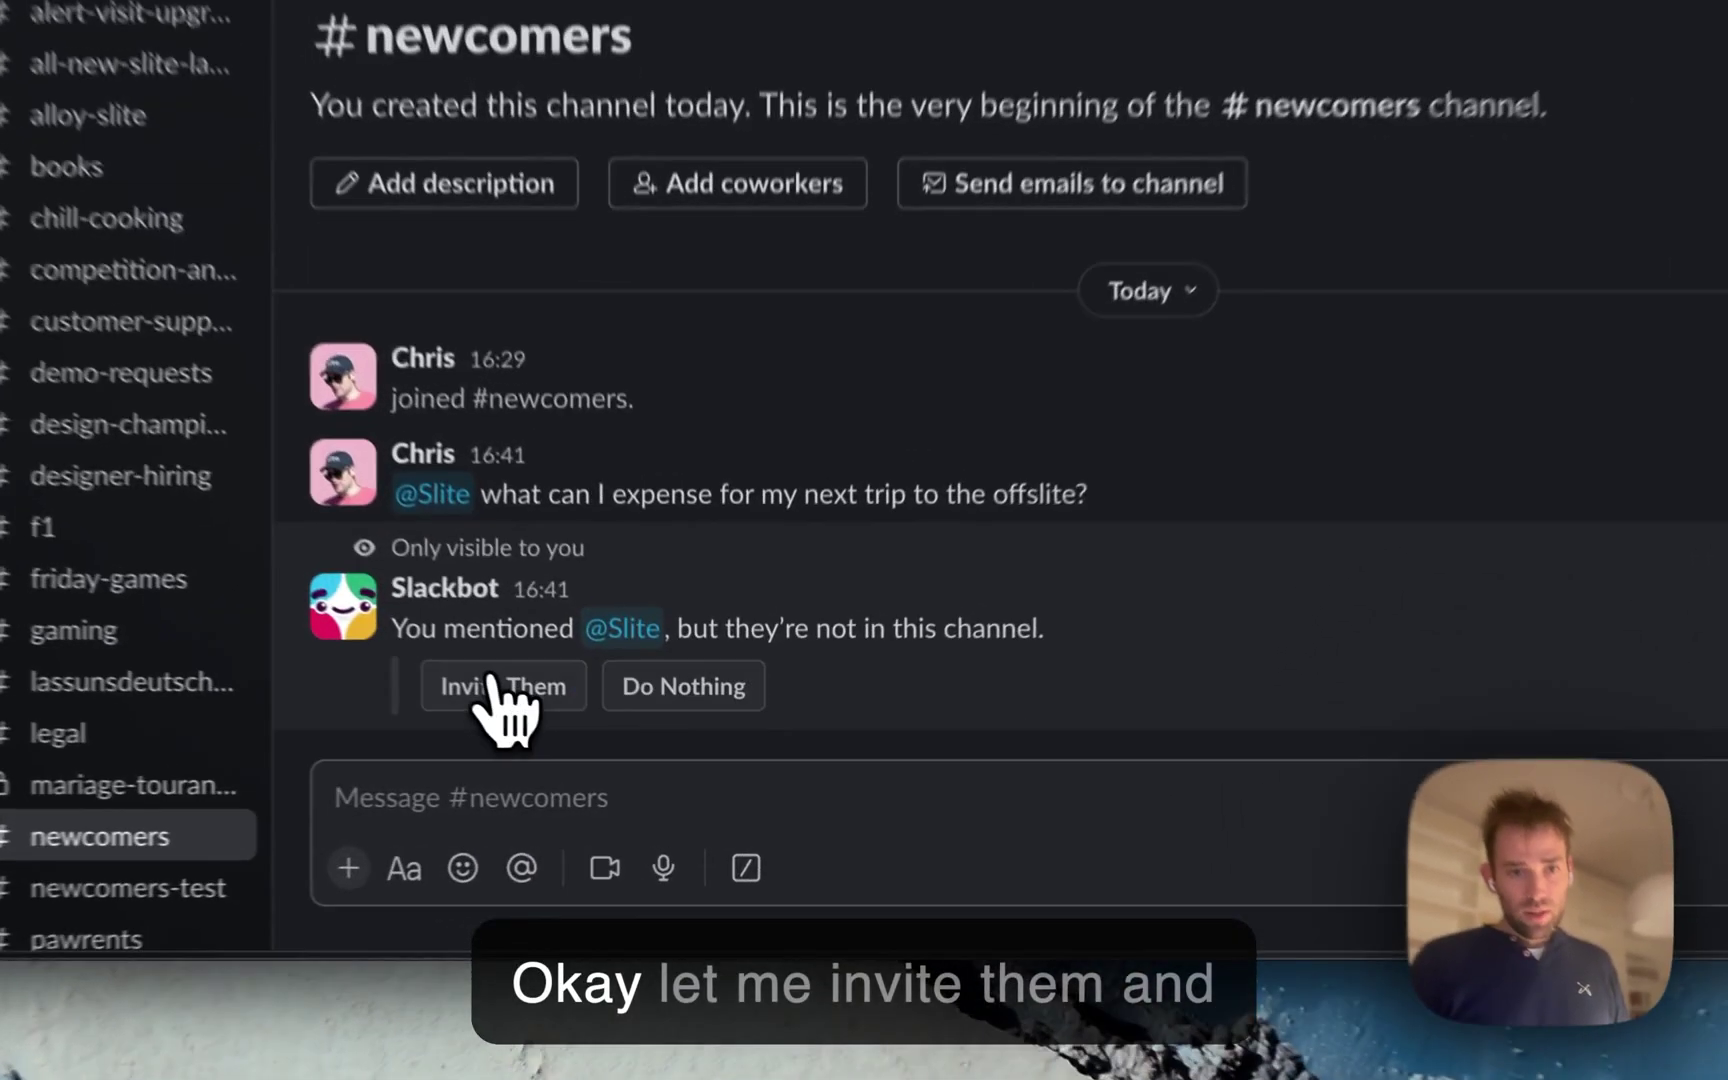
click(580, 733)
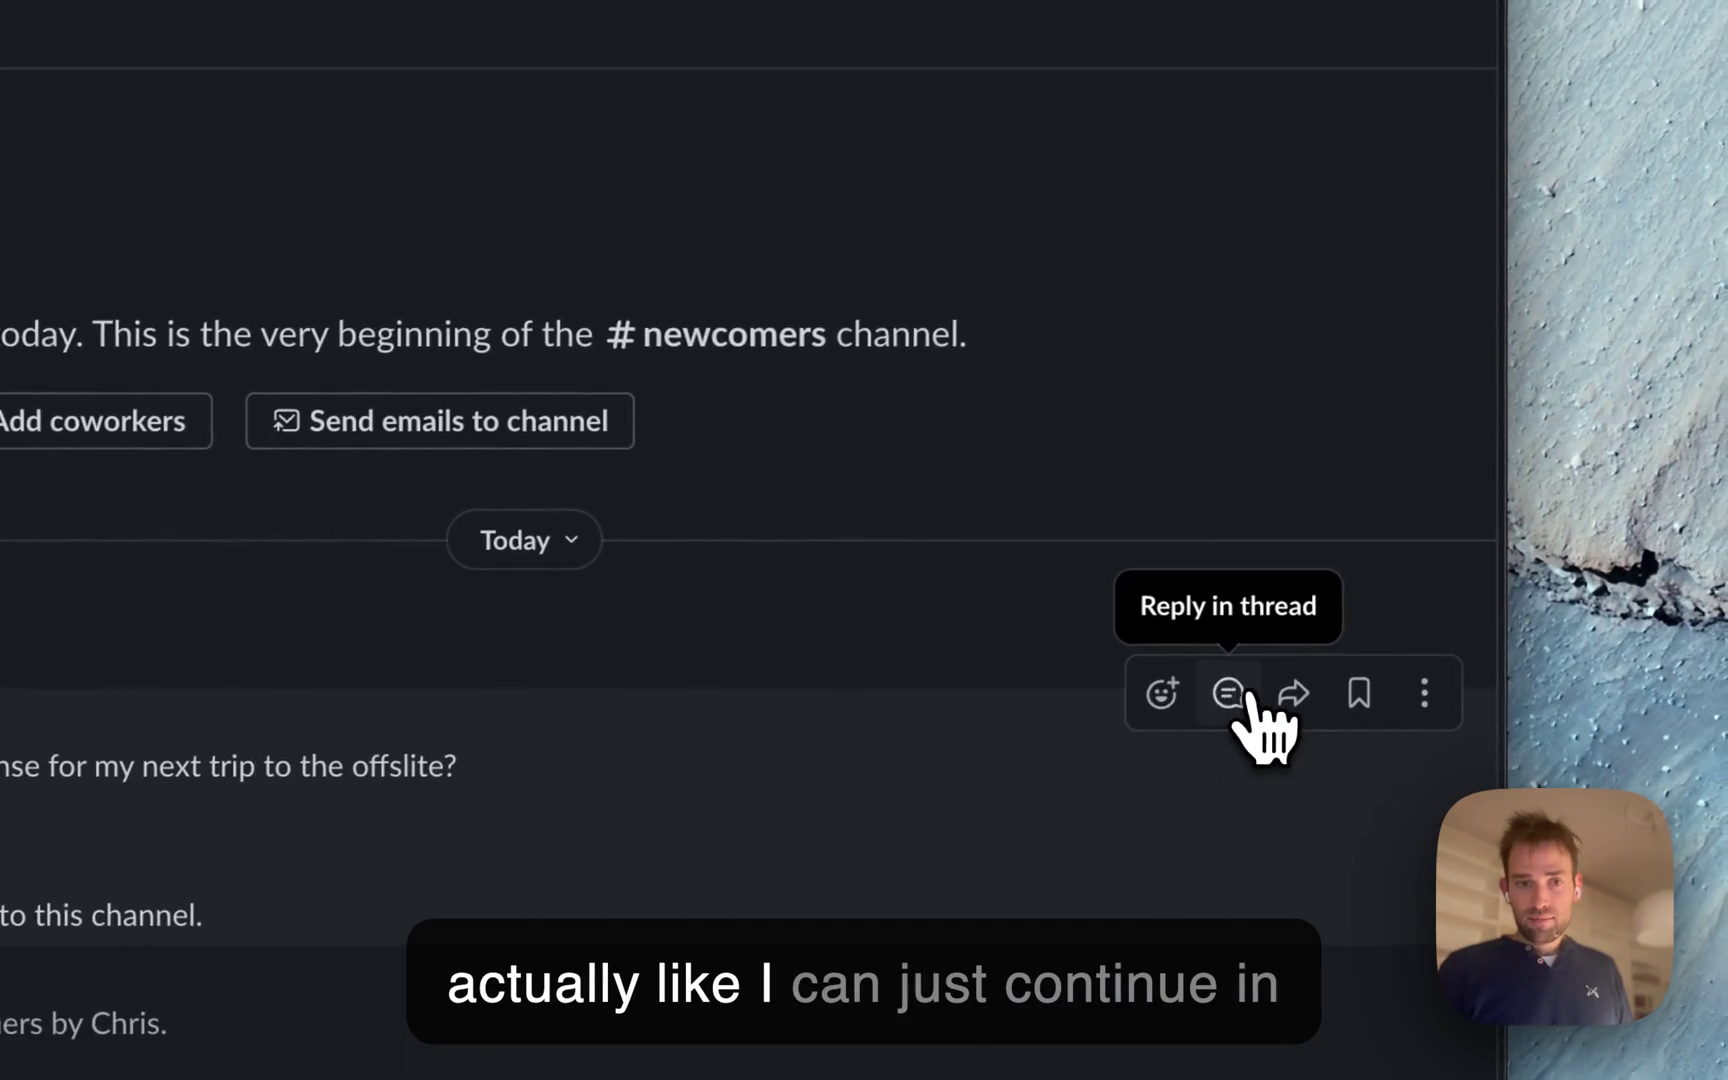
click(1229, 694)
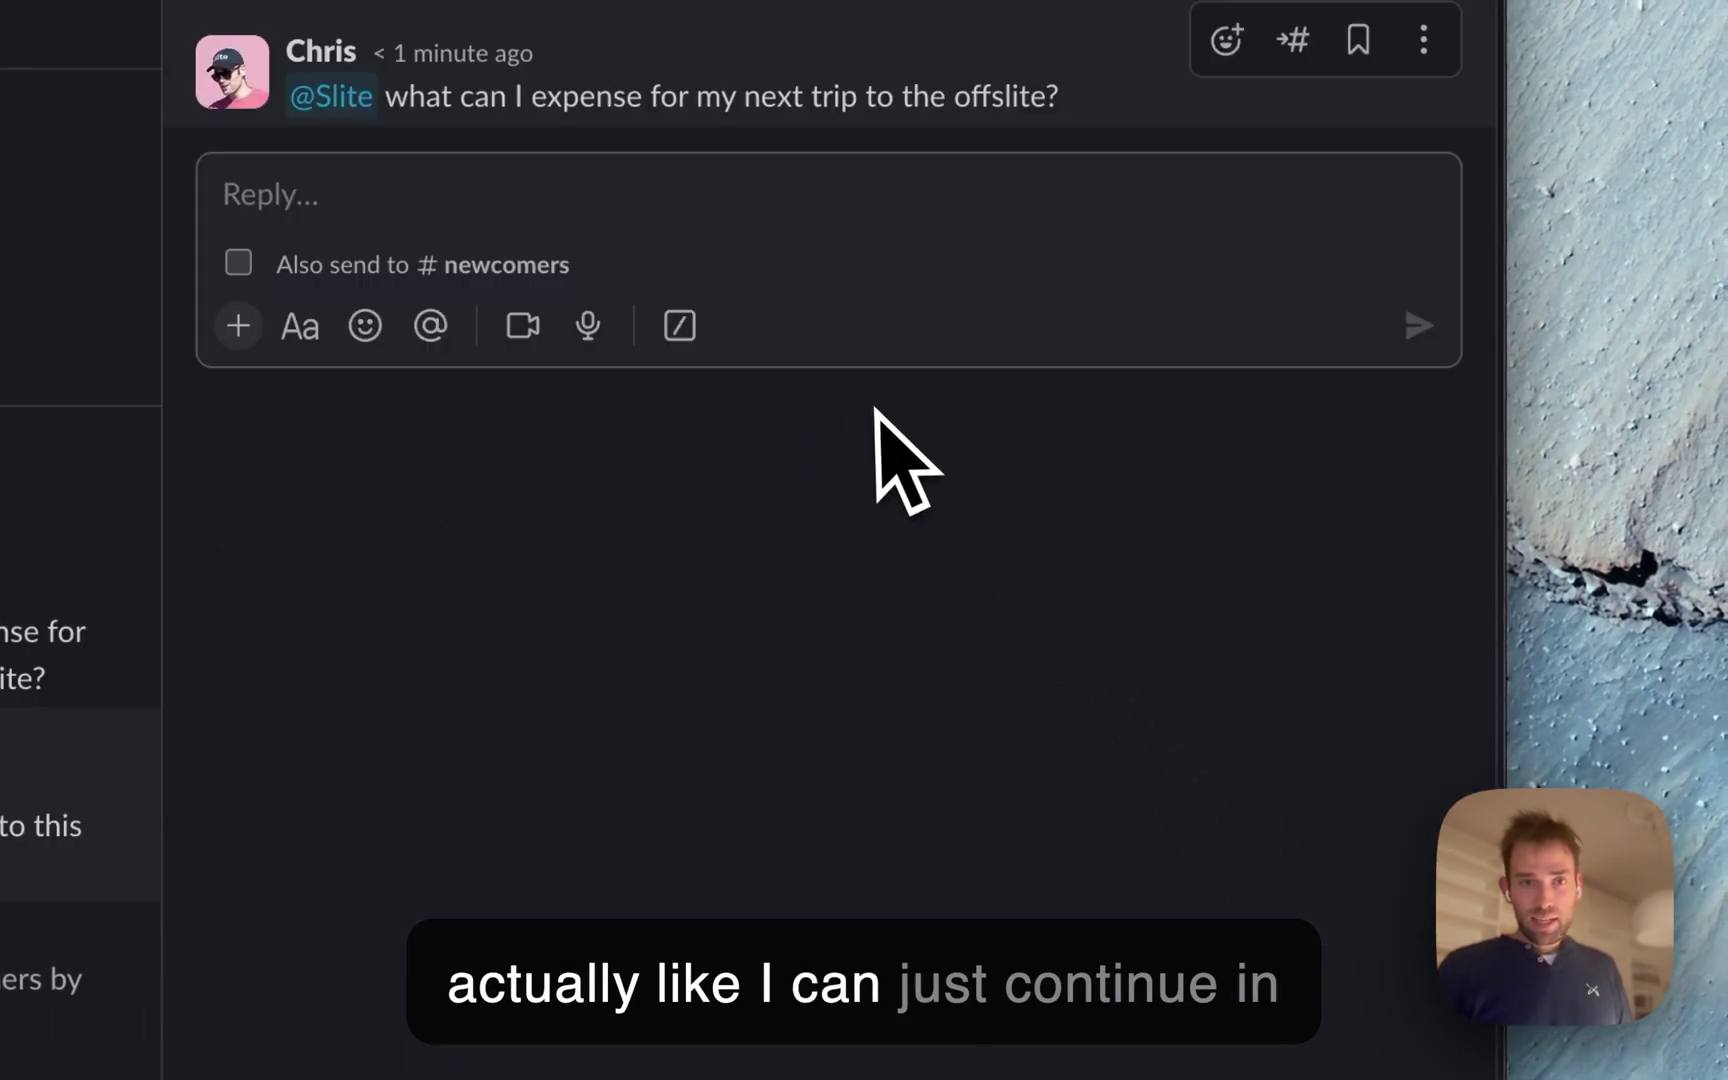
text(@sli)
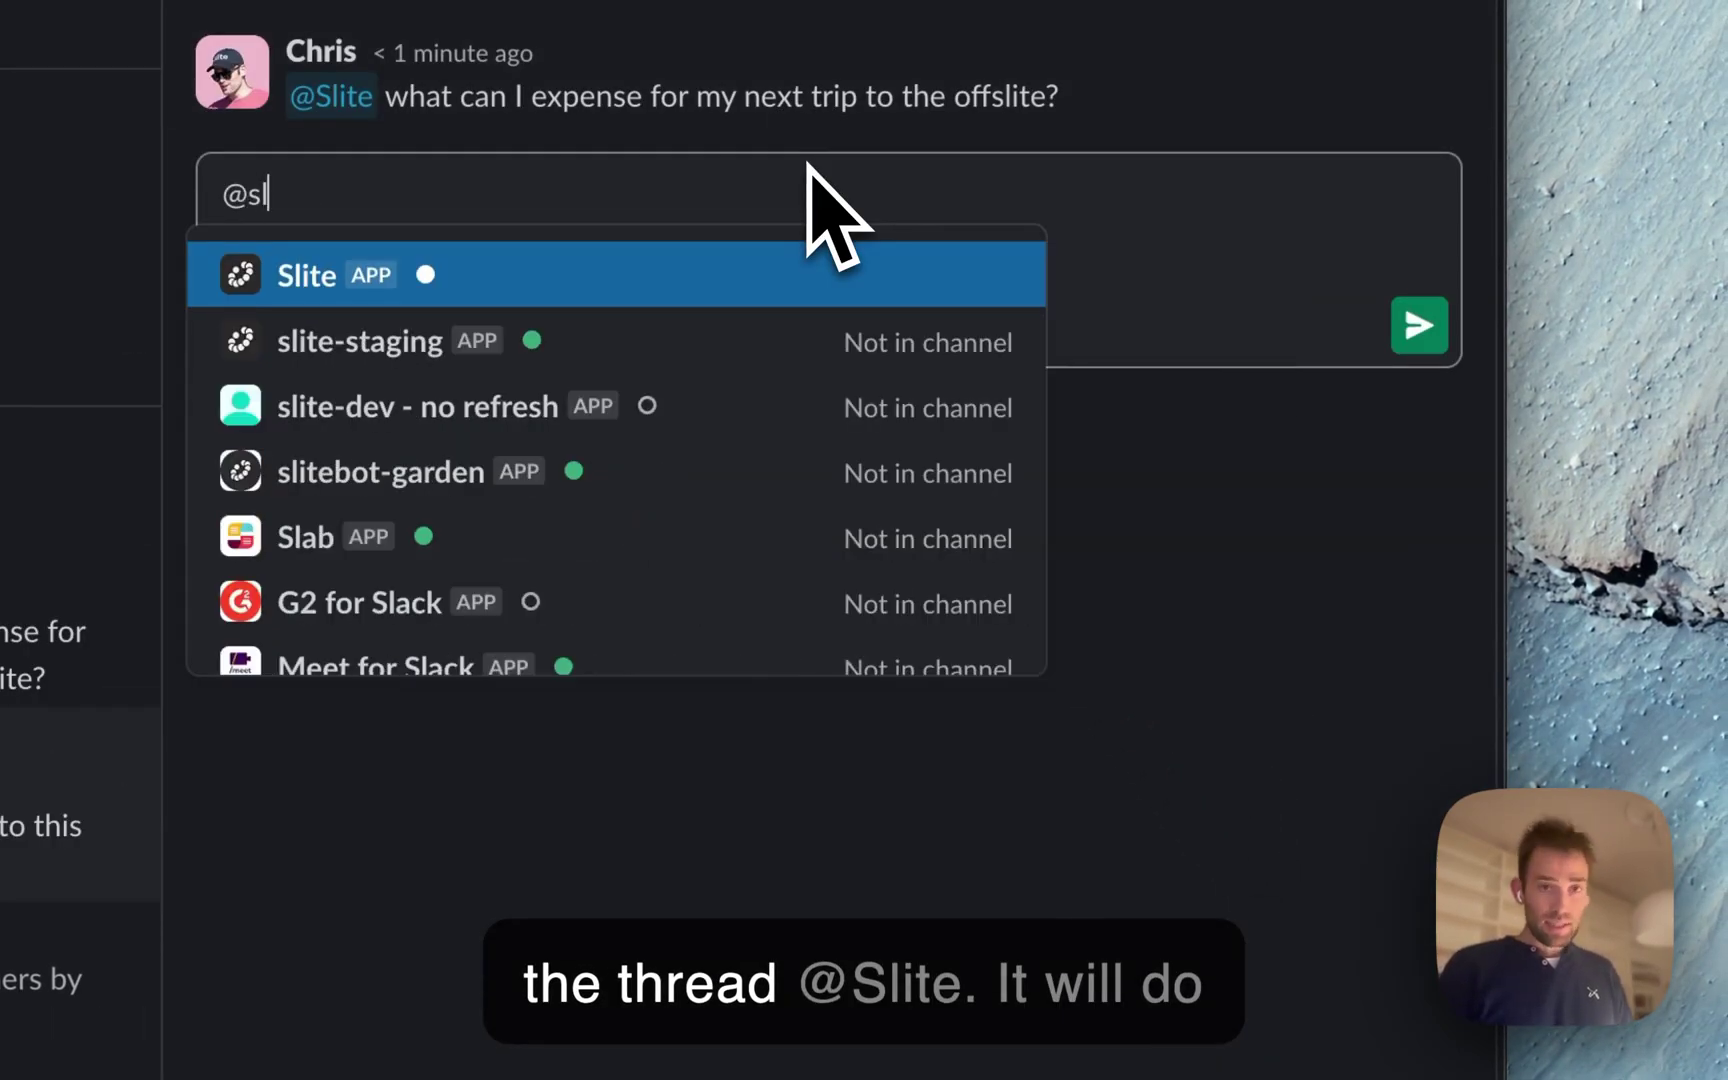
text(te)
key(Return)
text(?)
key(Return)
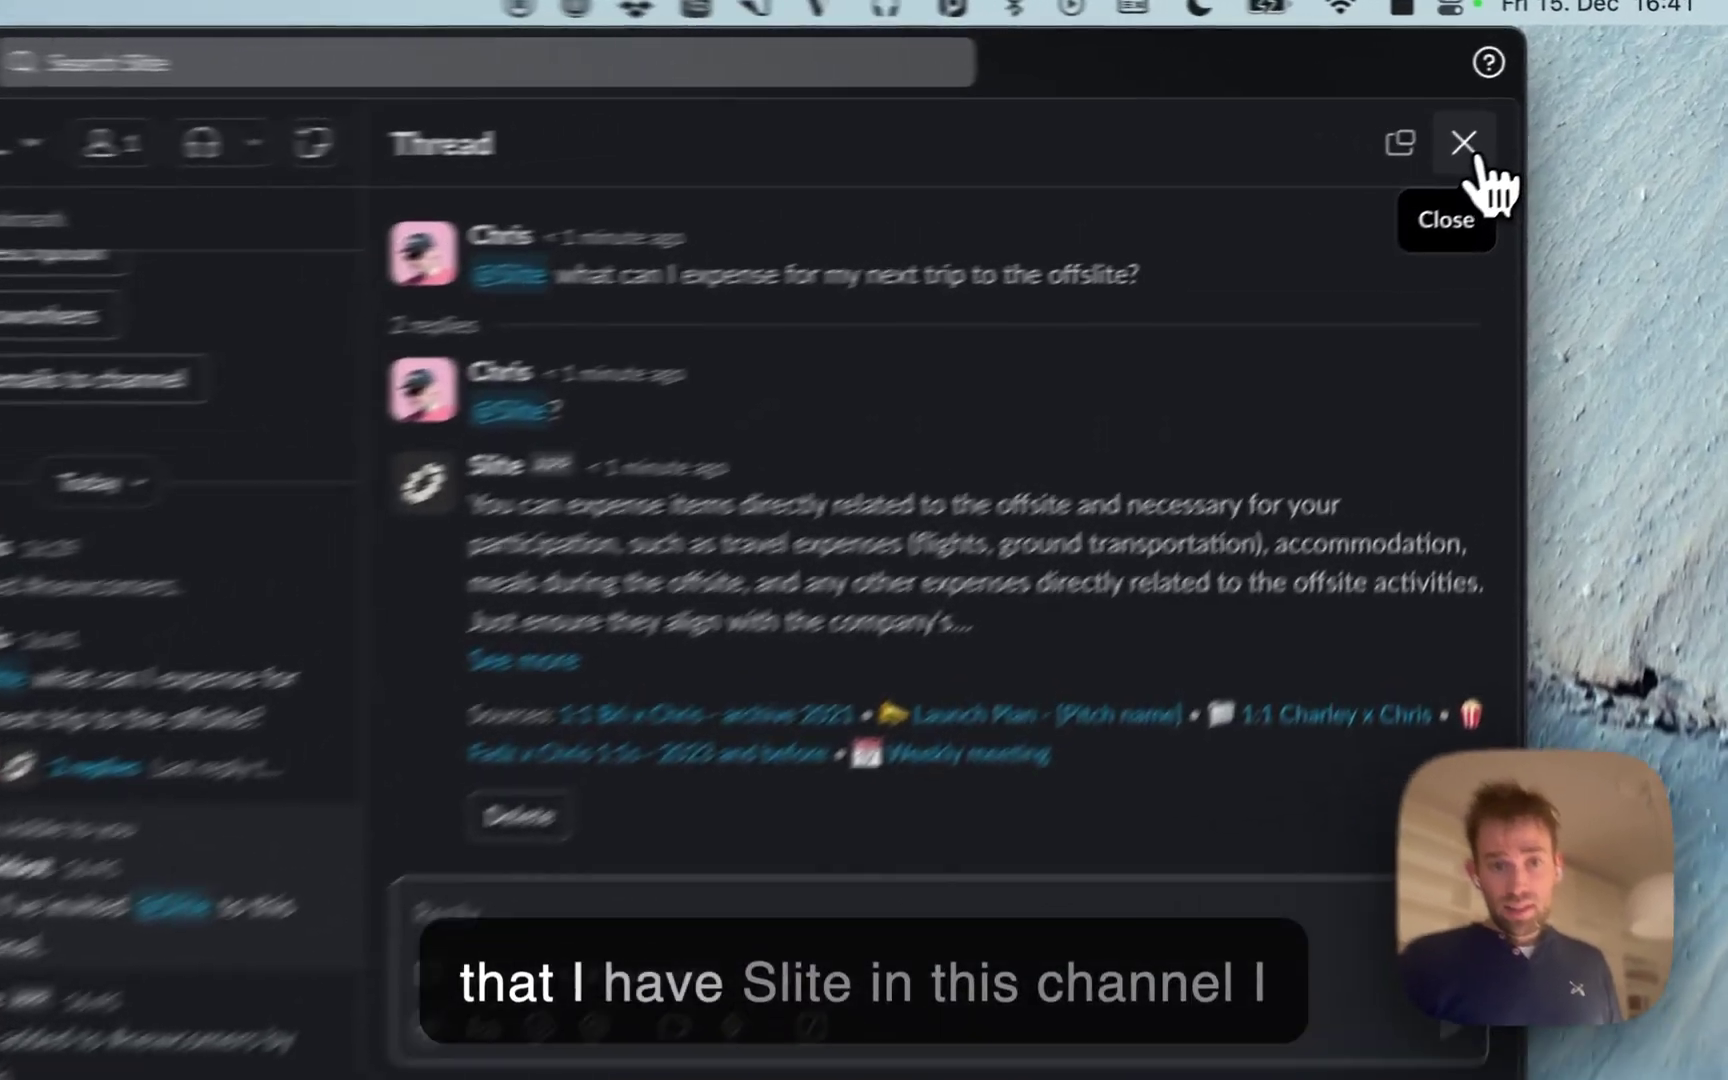
Step: Ask 'Where was the last offslite?' in #newcomers and share Slite's Montévrain answer
click(1549, 108)
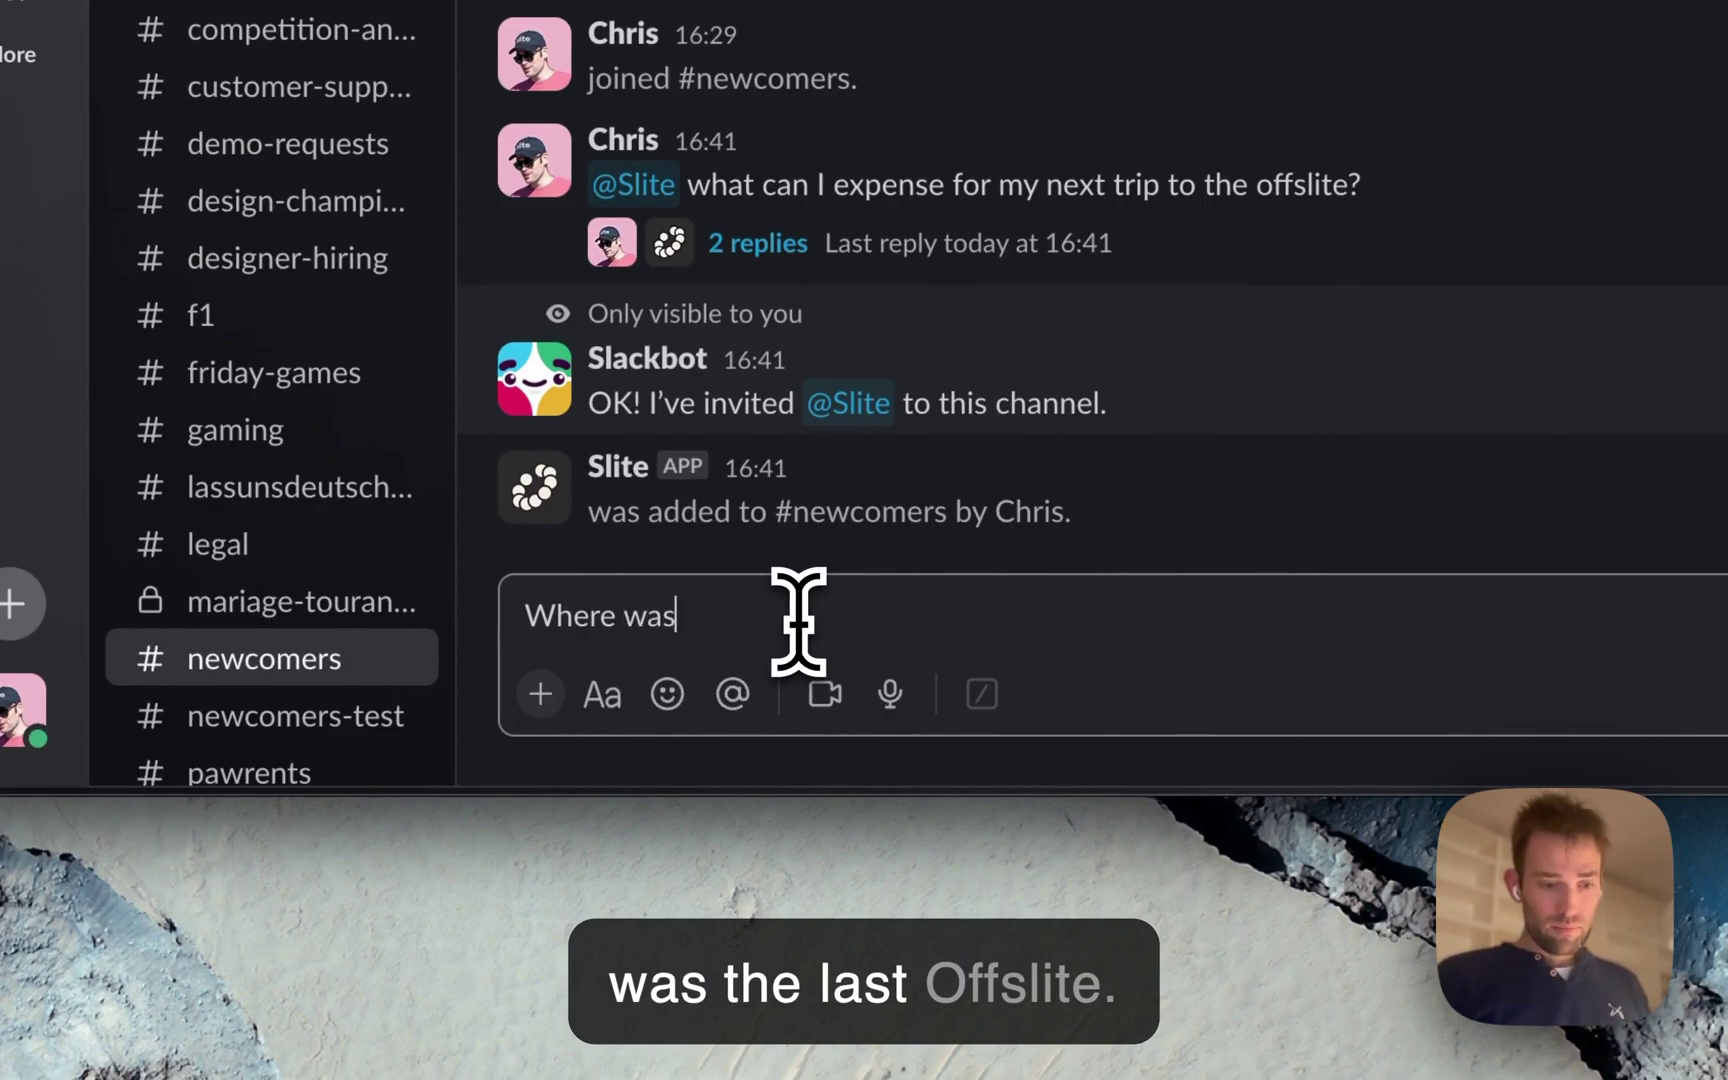
text(fsl)
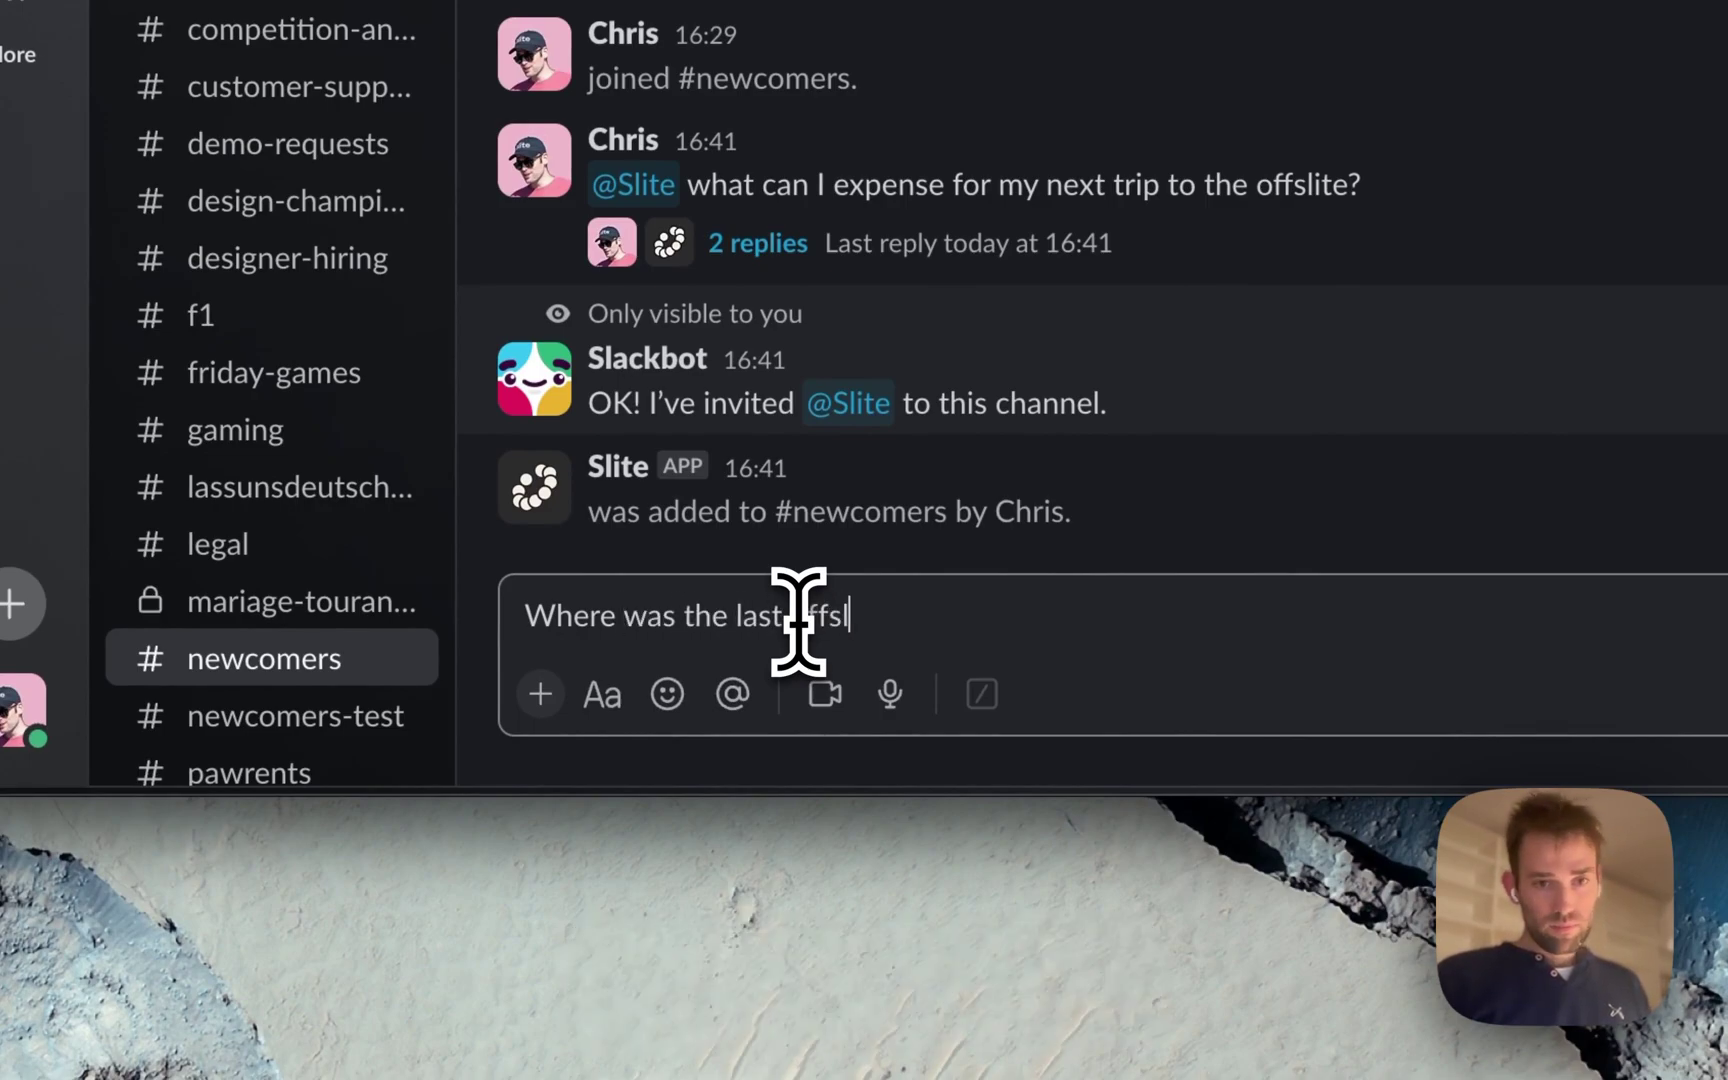
text(ite?)
key(Return)
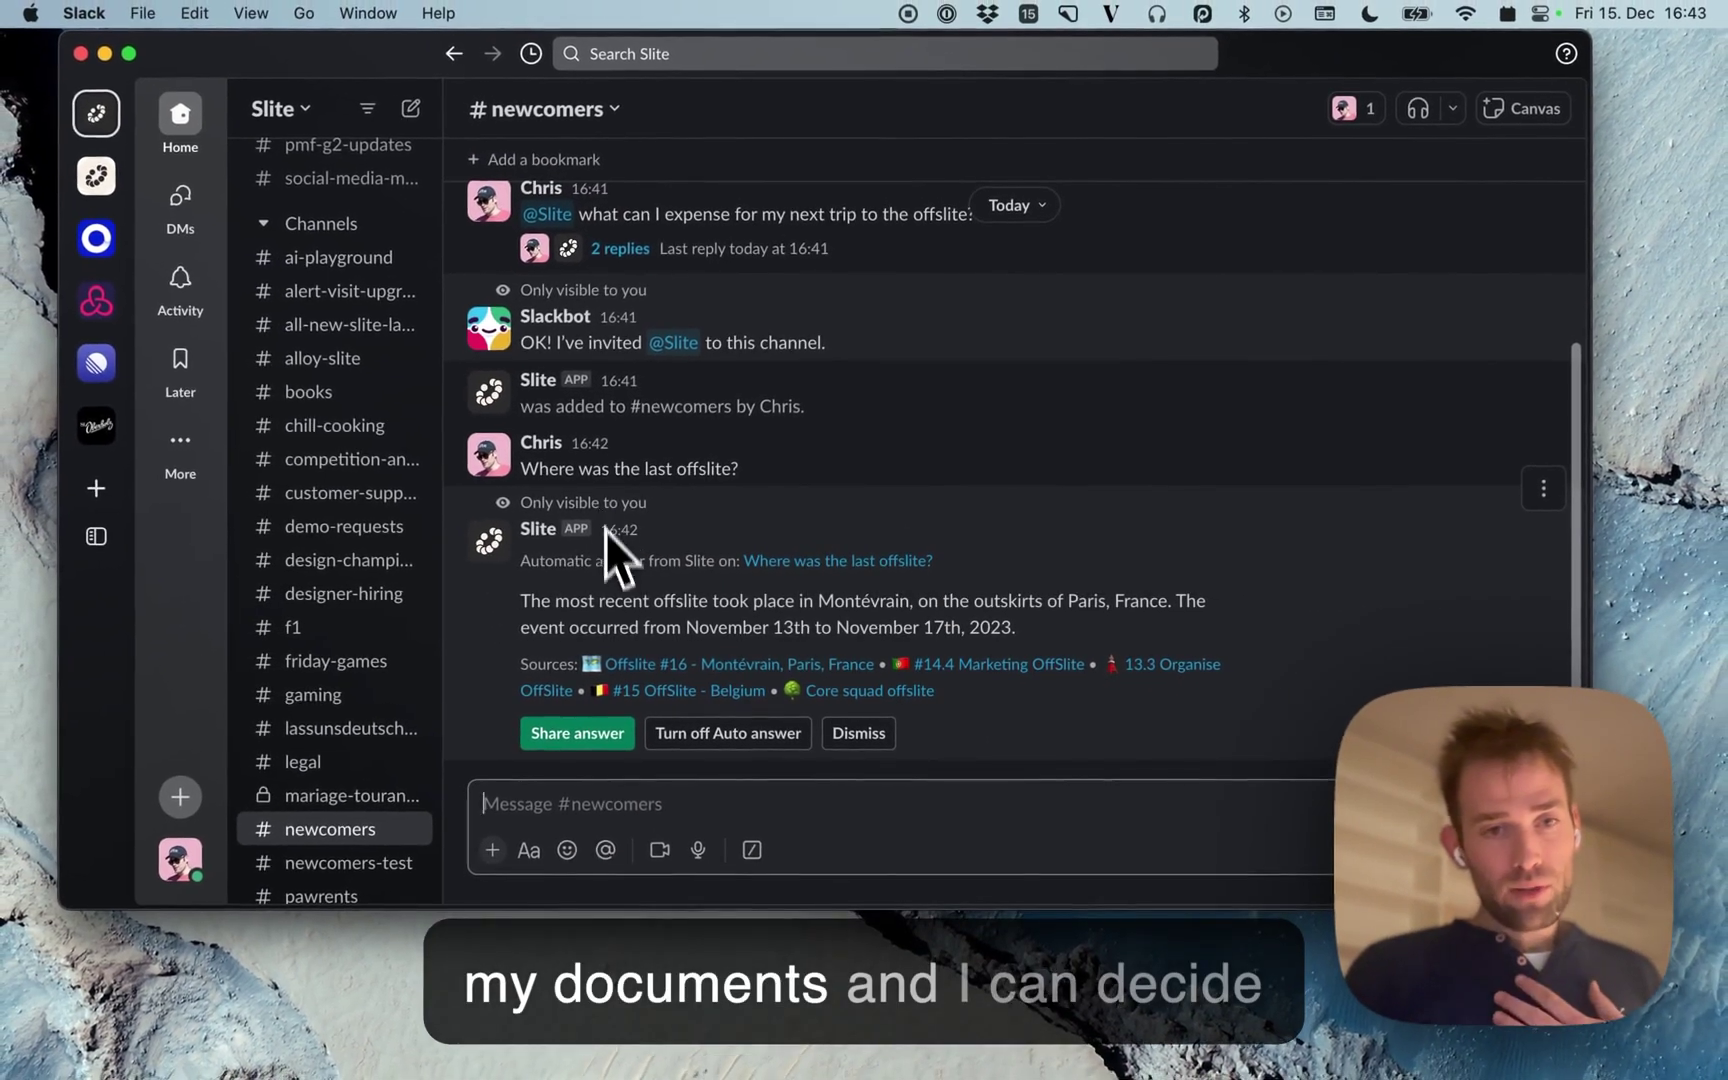
click(580, 736)
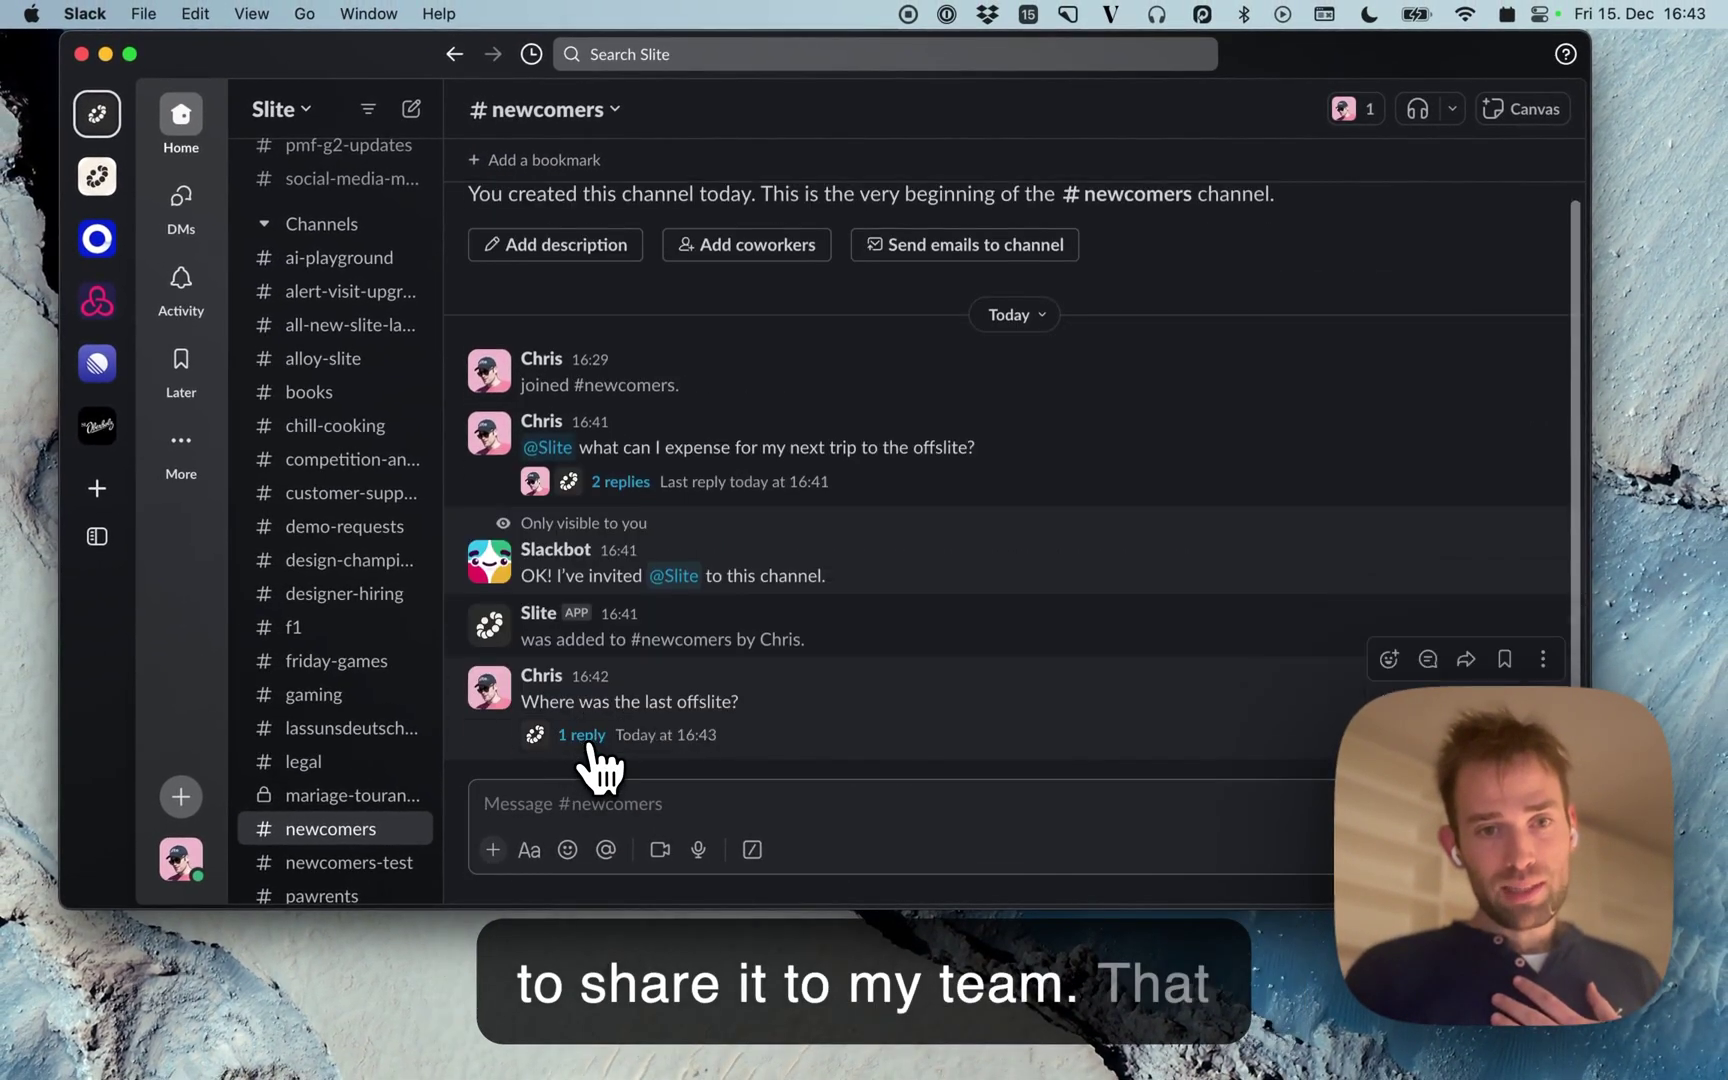